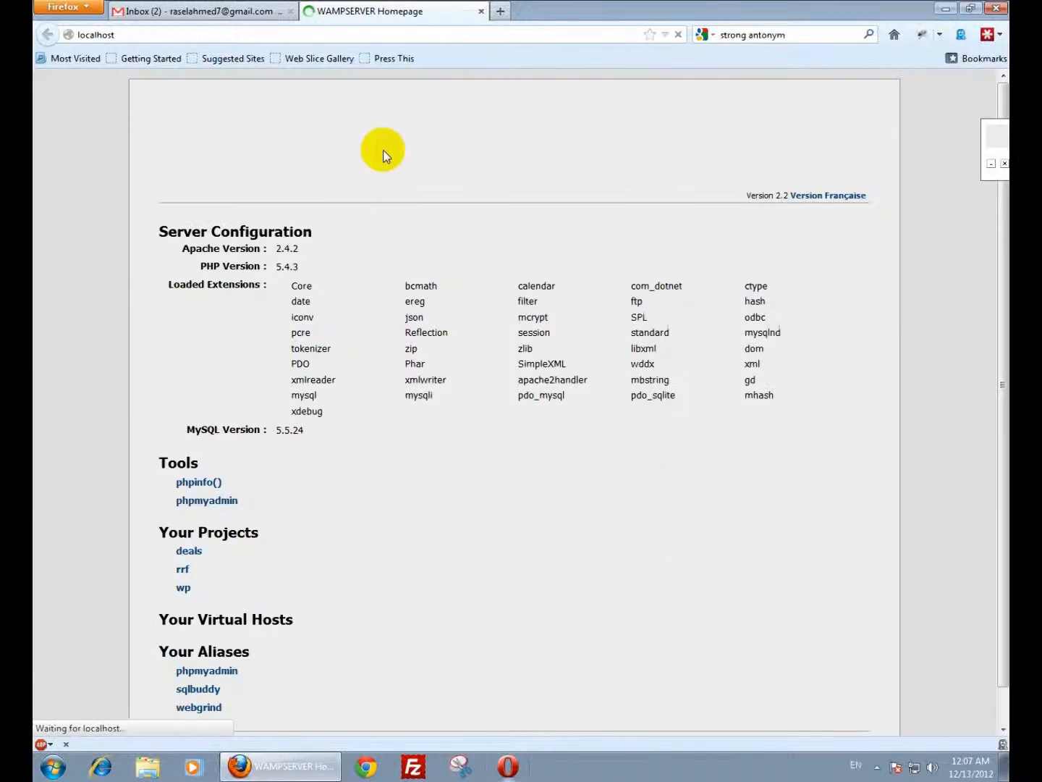
# Step: Open the wp project's WordPress dashboard at localhost/wp/wp-admin and go to its General settings
pyautogui.click(182, 587)
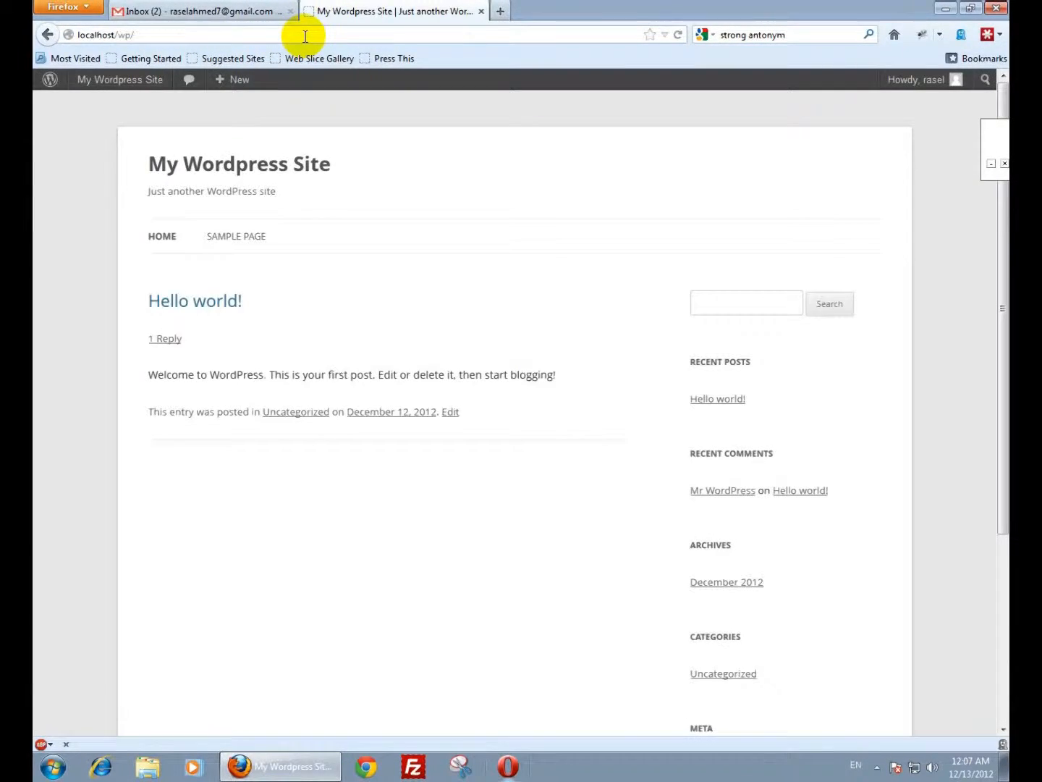
pyautogui.moveTo(124, 82)
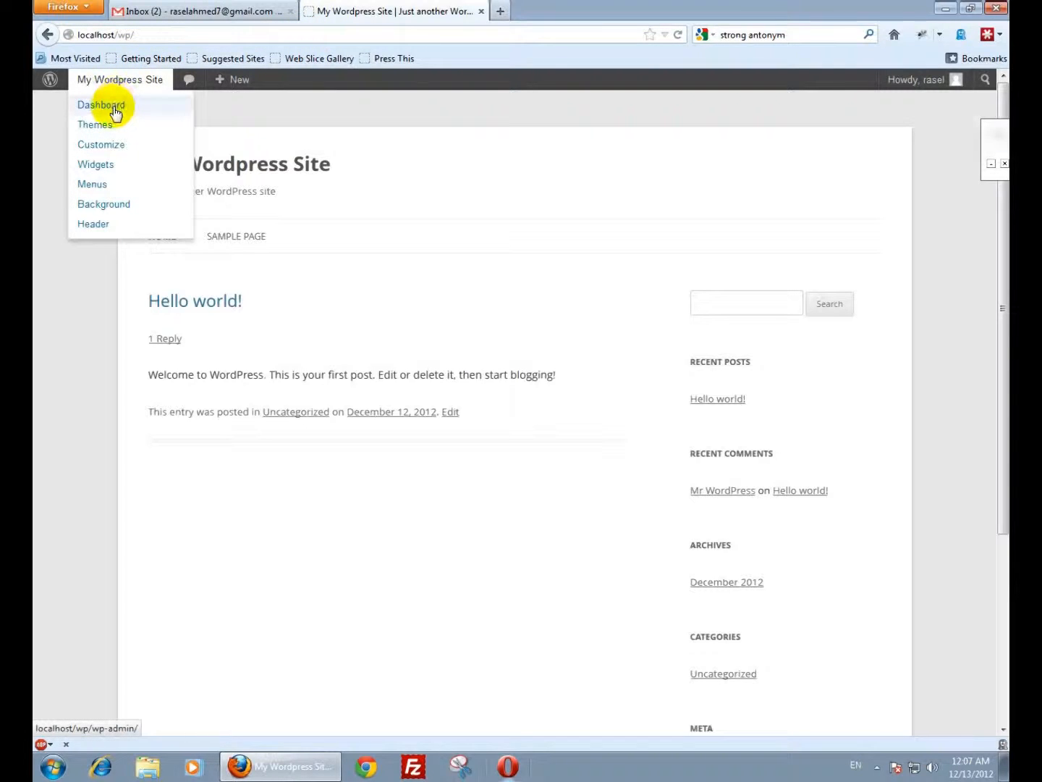
pyautogui.click(164, 32)
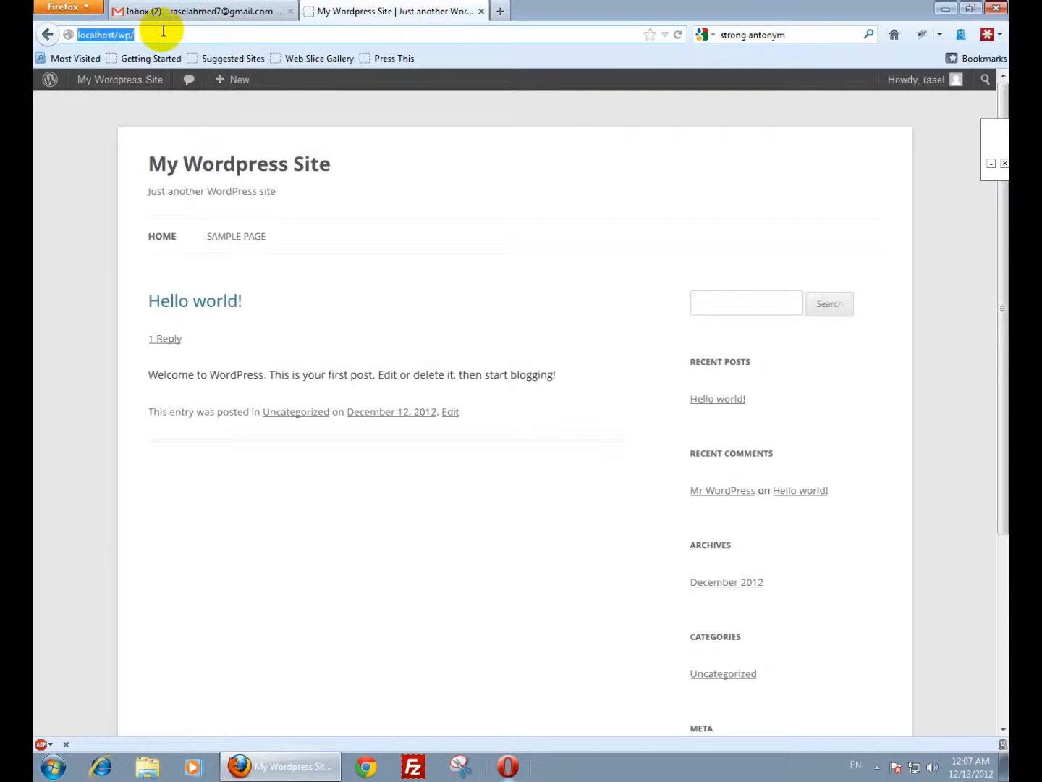
pyautogui.click(163, 31)
pyautogui.write('wp-admin')
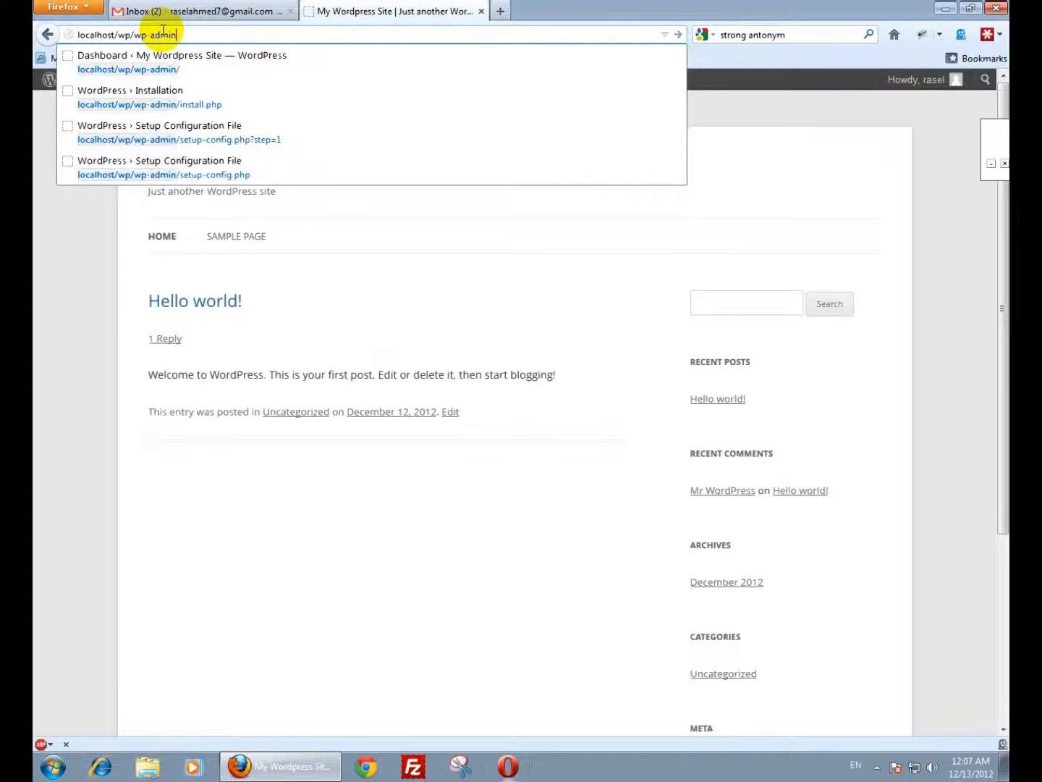
pyautogui.press('Return')
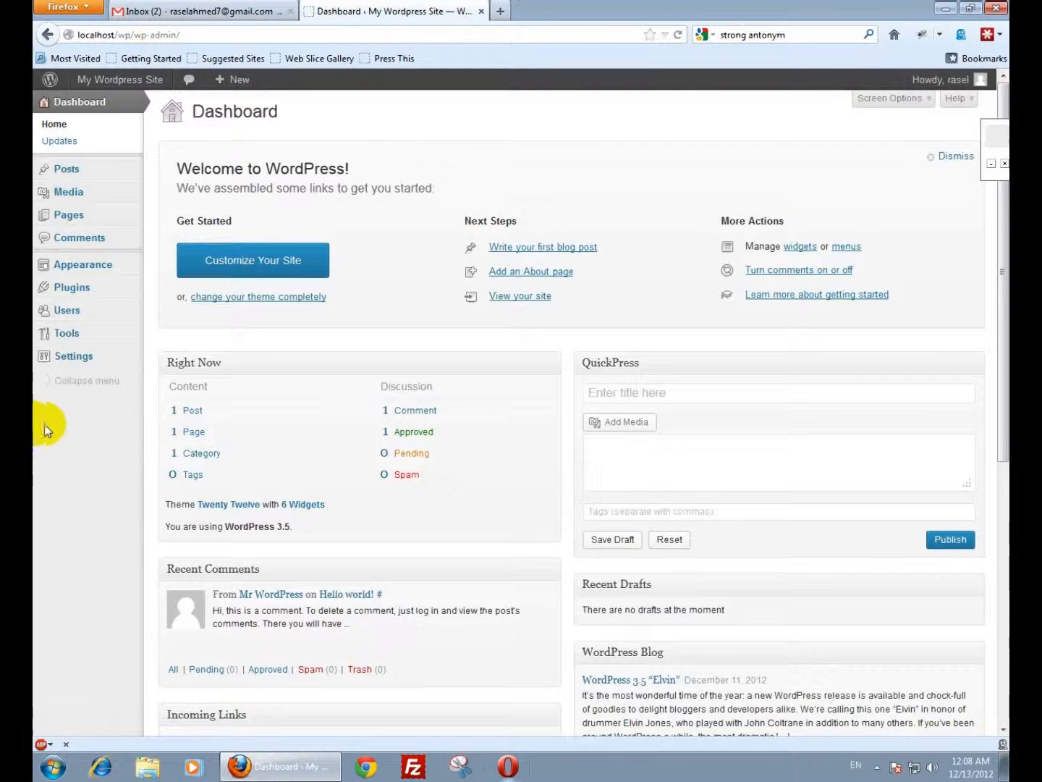
pyautogui.moveTo(75, 361)
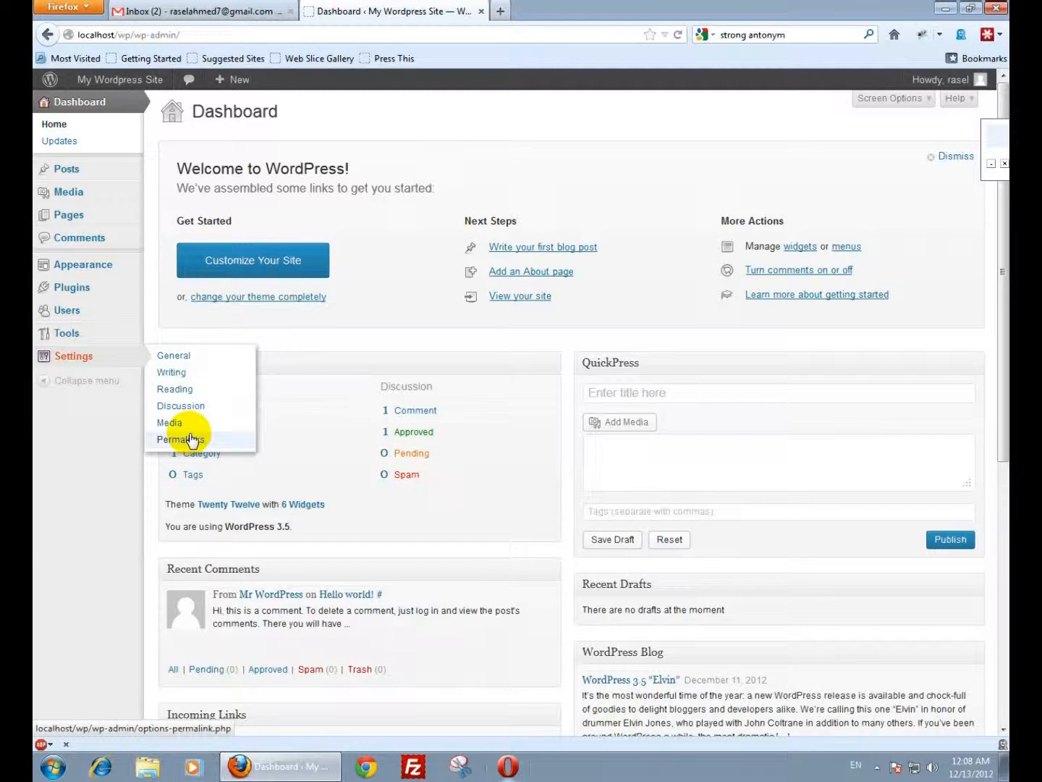
pyautogui.click(188, 357)
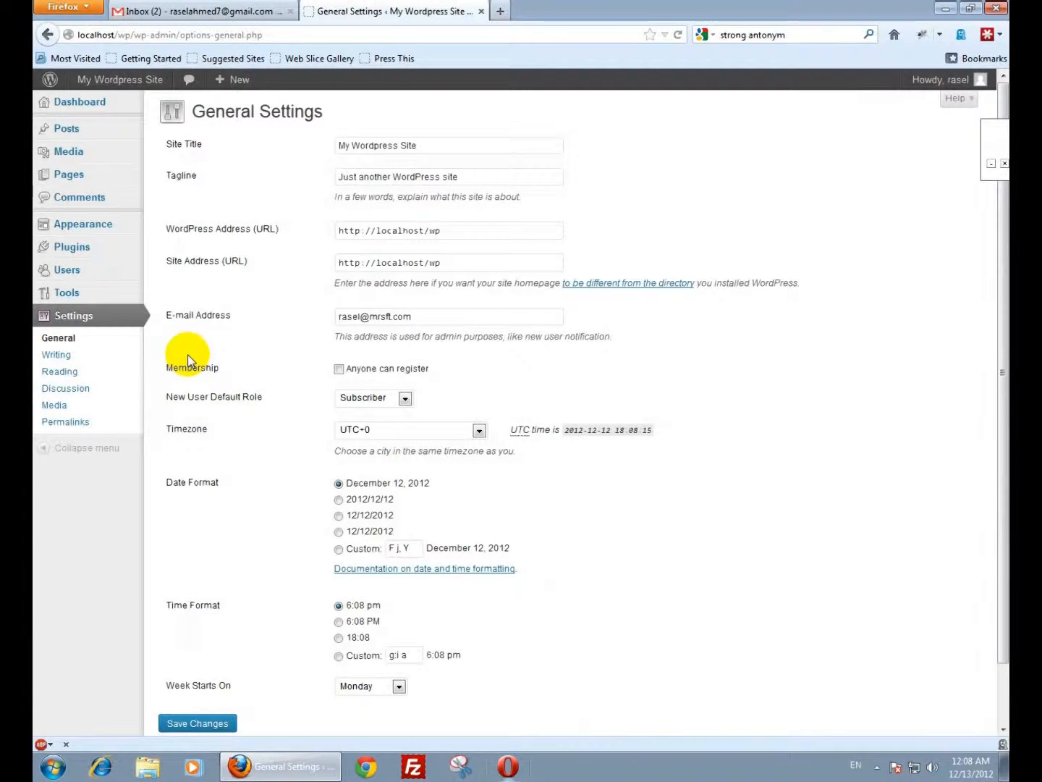
# Step: Examine the site title, tagline, WordPress address, site address and admin e-mail fields in the General settings
pyautogui.click(449, 150)
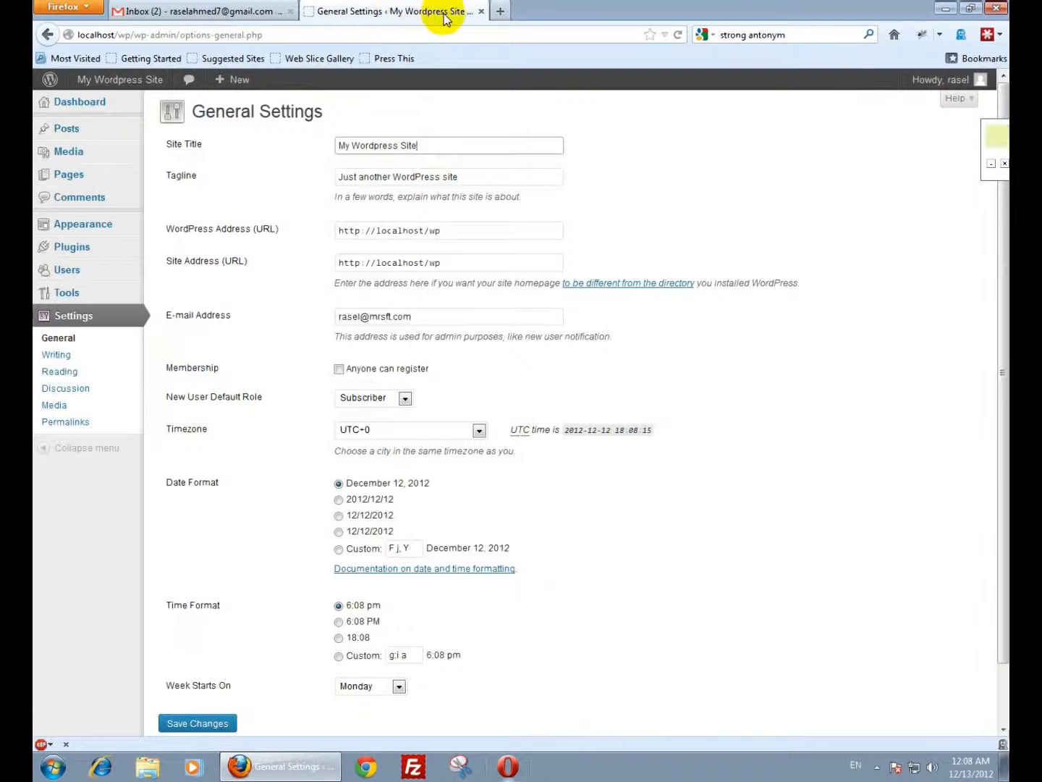
pyautogui.click(419, 147)
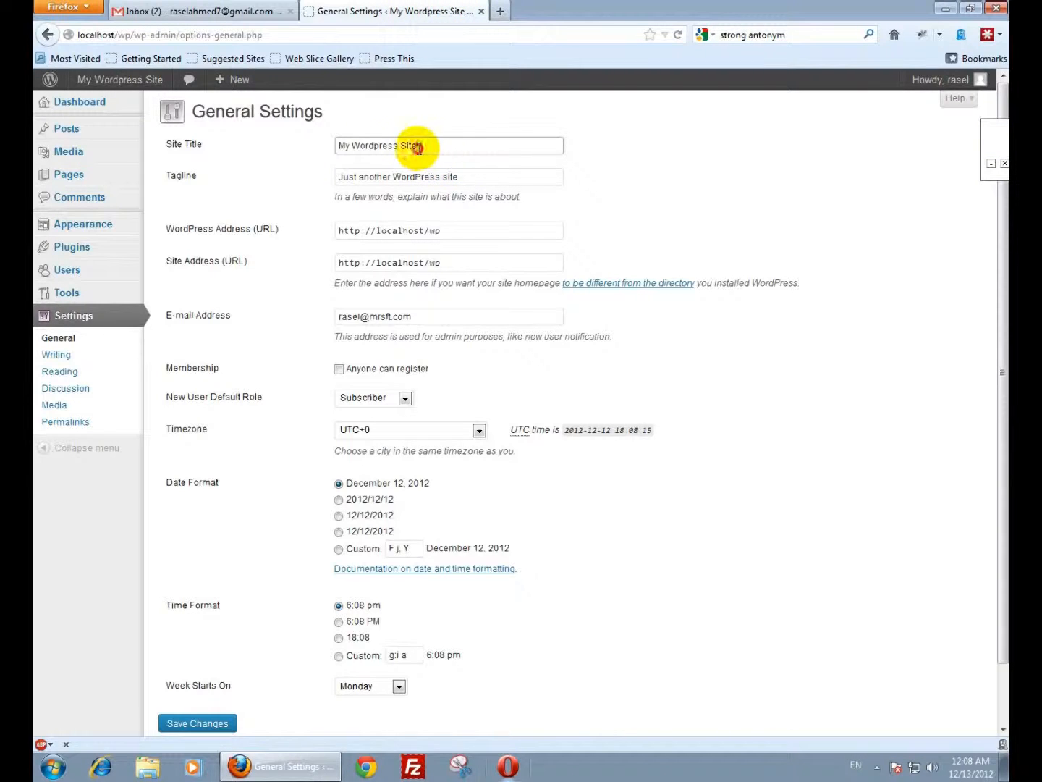
pyautogui.moveTo(418, 146); pyautogui.dragTo(326, 144)
pyautogui.click(519, 177)
pyautogui.moveTo(518, 177); pyautogui.dragTo(337, 174)
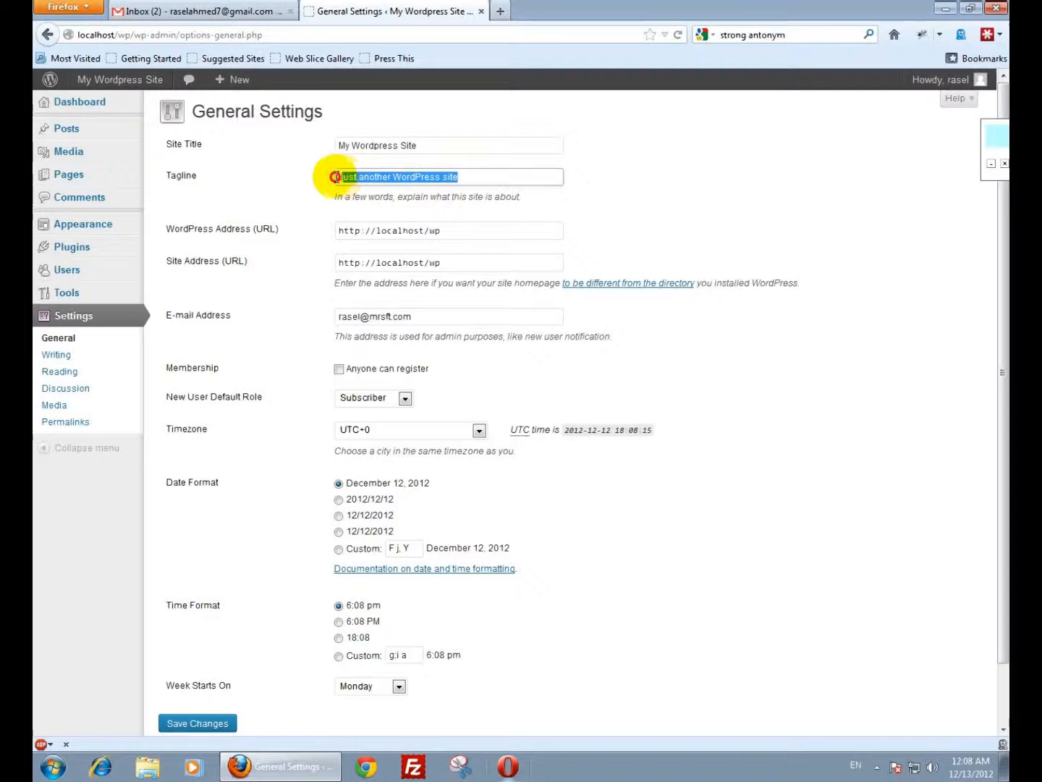
pyautogui.click(509, 180)
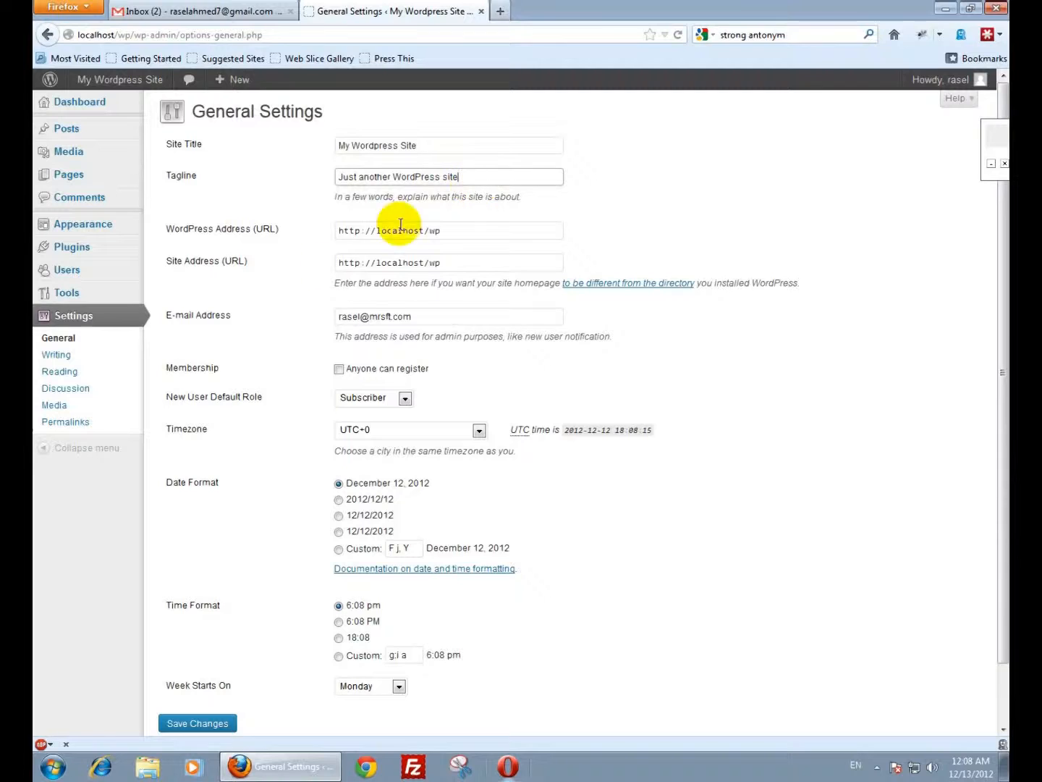
pyautogui.click(467, 228)
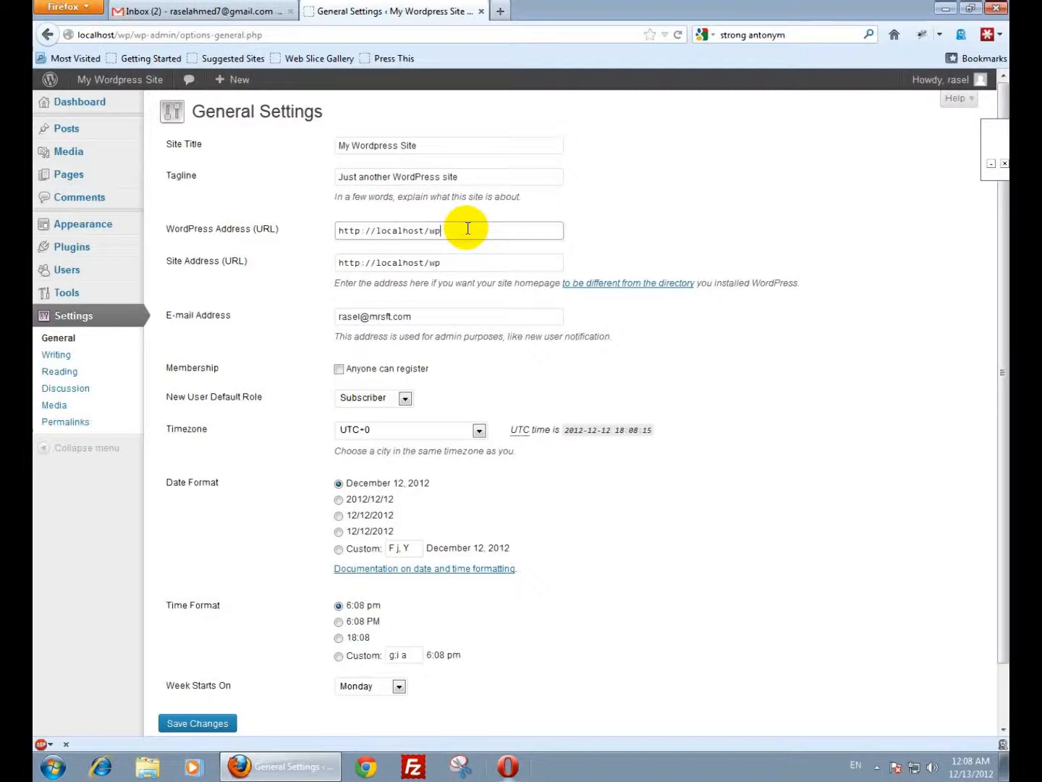
pyautogui.click(451, 257)
pyautogui.click(449, 229)
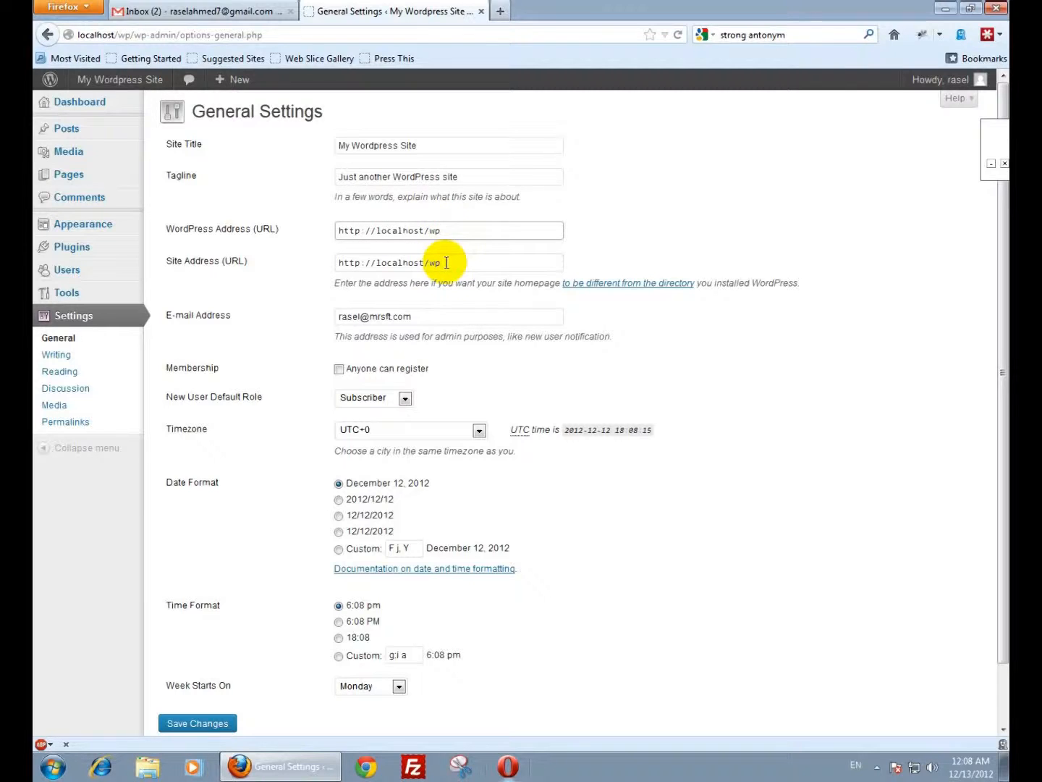
pyautogui.click(447, 263)
pyautogui.click(452, 229)
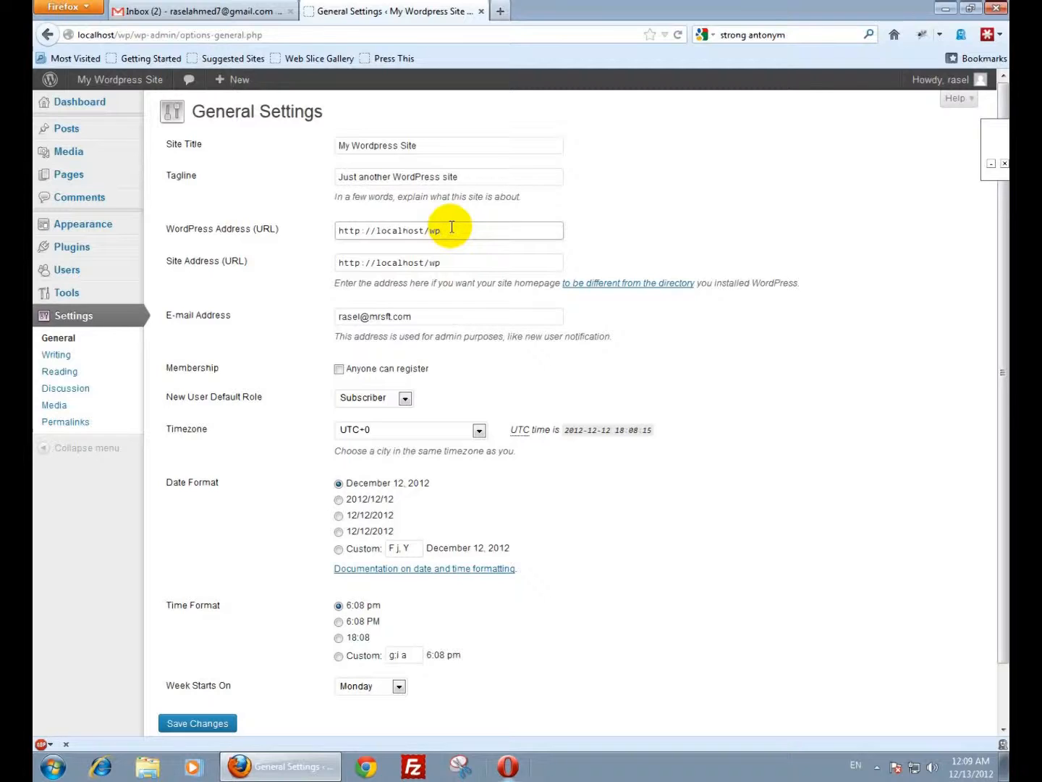
pyautogui.click(436, 316)
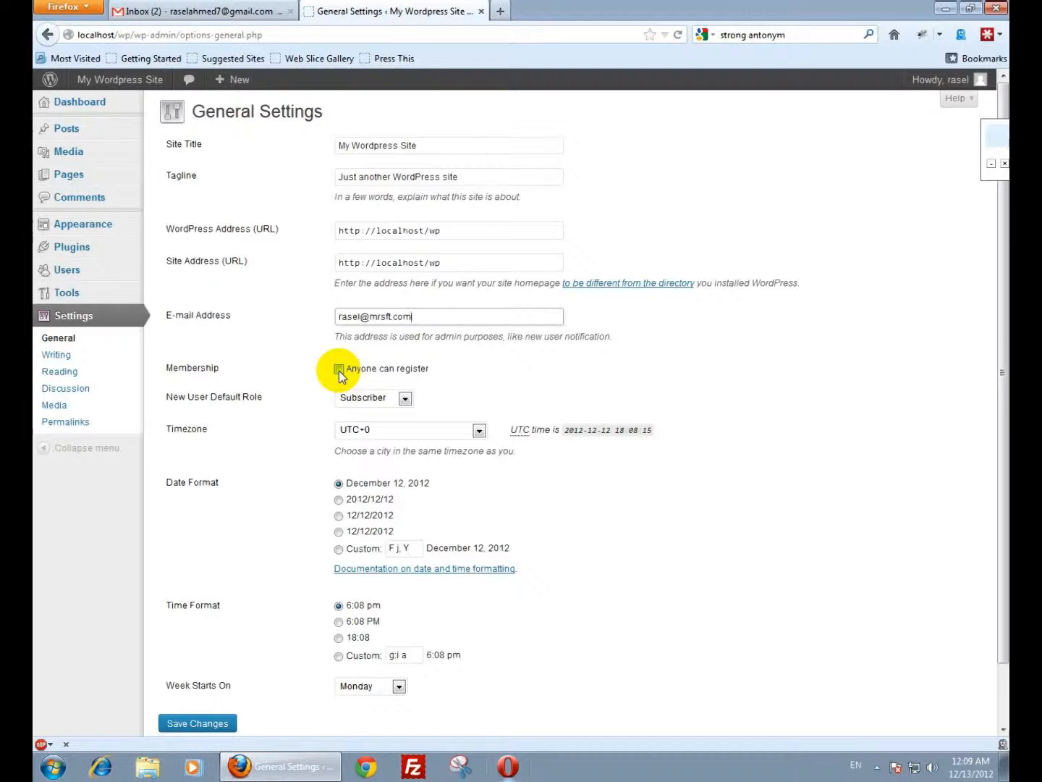
# Step: Try Author and Contributor as the new user default role, and set the role back to Subscriber
pyautogui.click(382, 401)
pyautogui.click(382, 400)
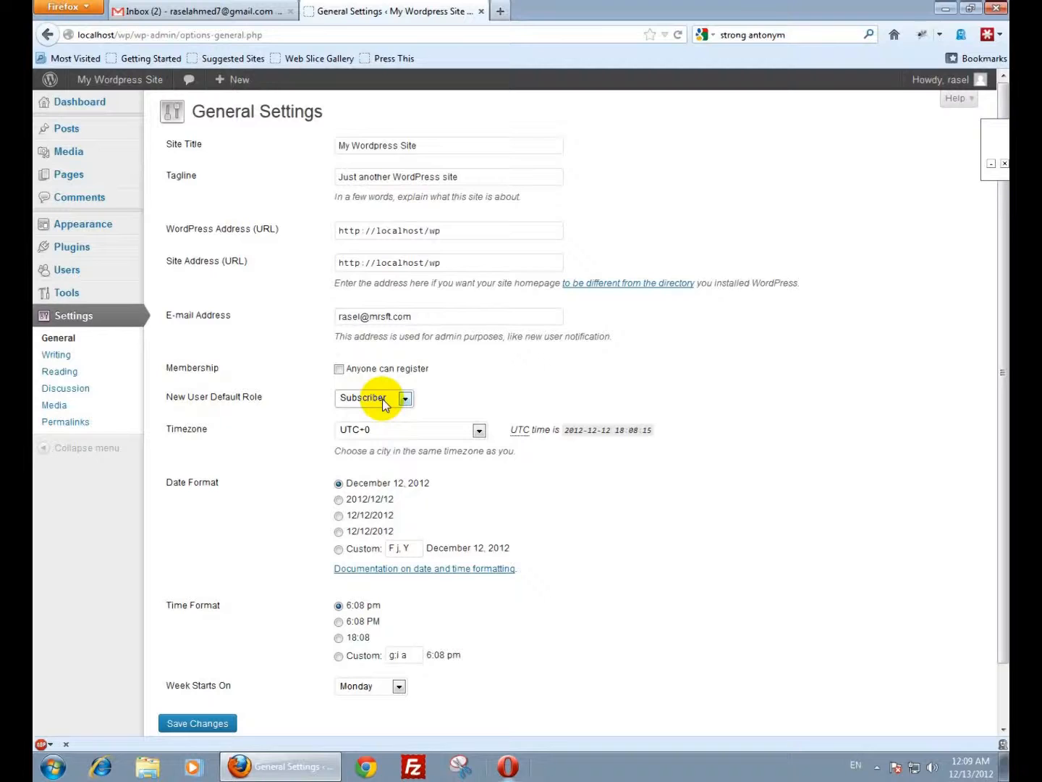
pyautogui.click(382, 404)
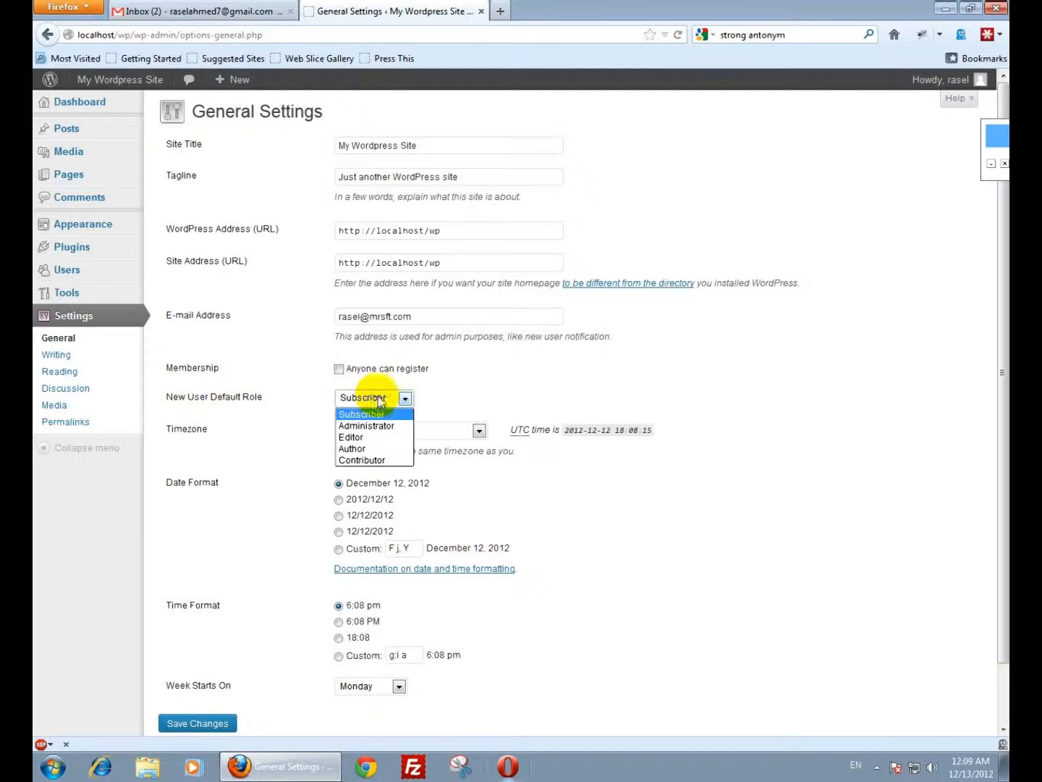
pyautogui.click(362, 449)
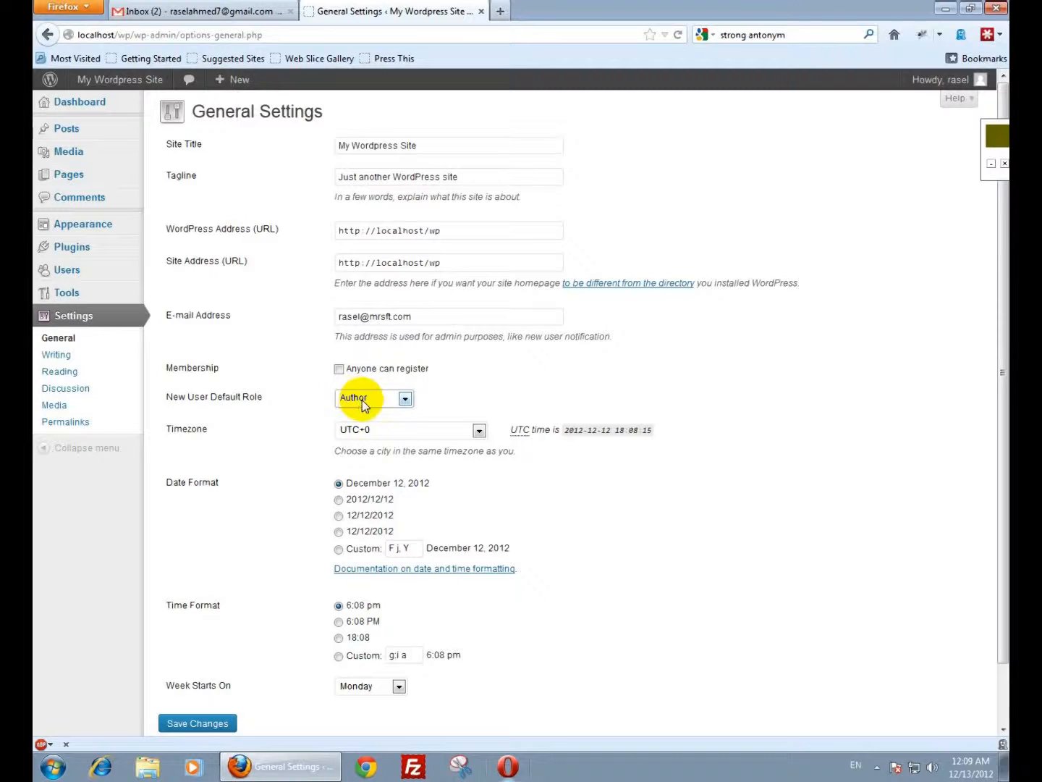
pyautogui.click(364, 397)
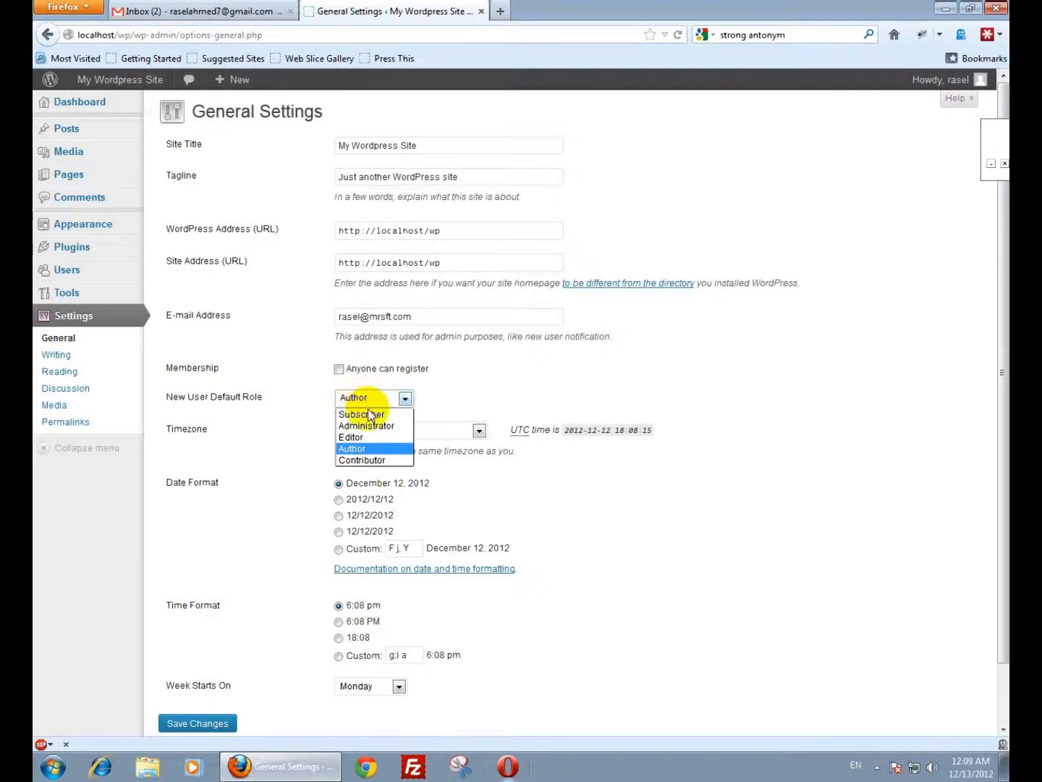
pyautogui.click(373, 461)
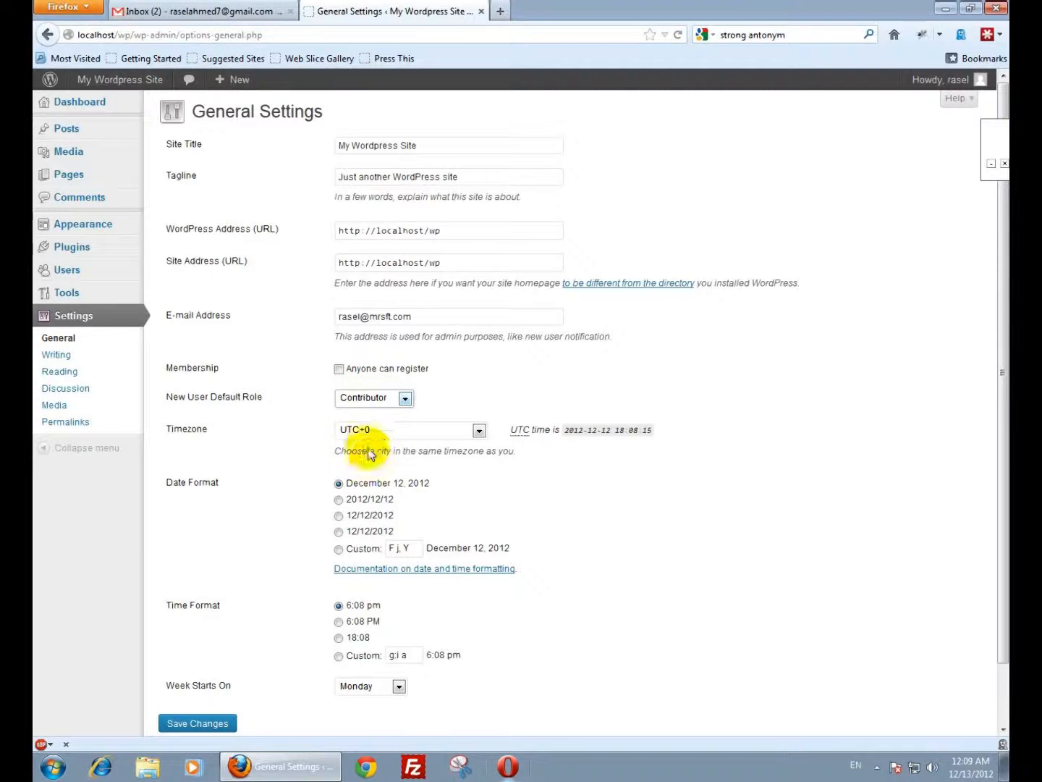
pyautogui.click(366, 401)
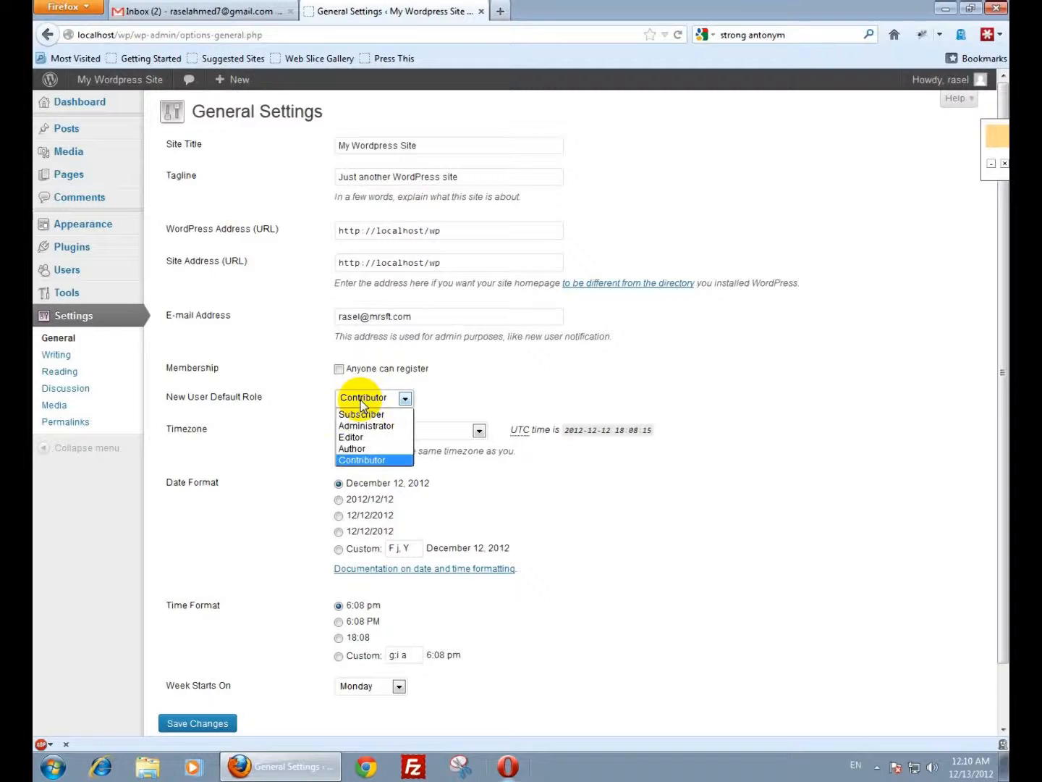
pyautogui.click(353, 409)
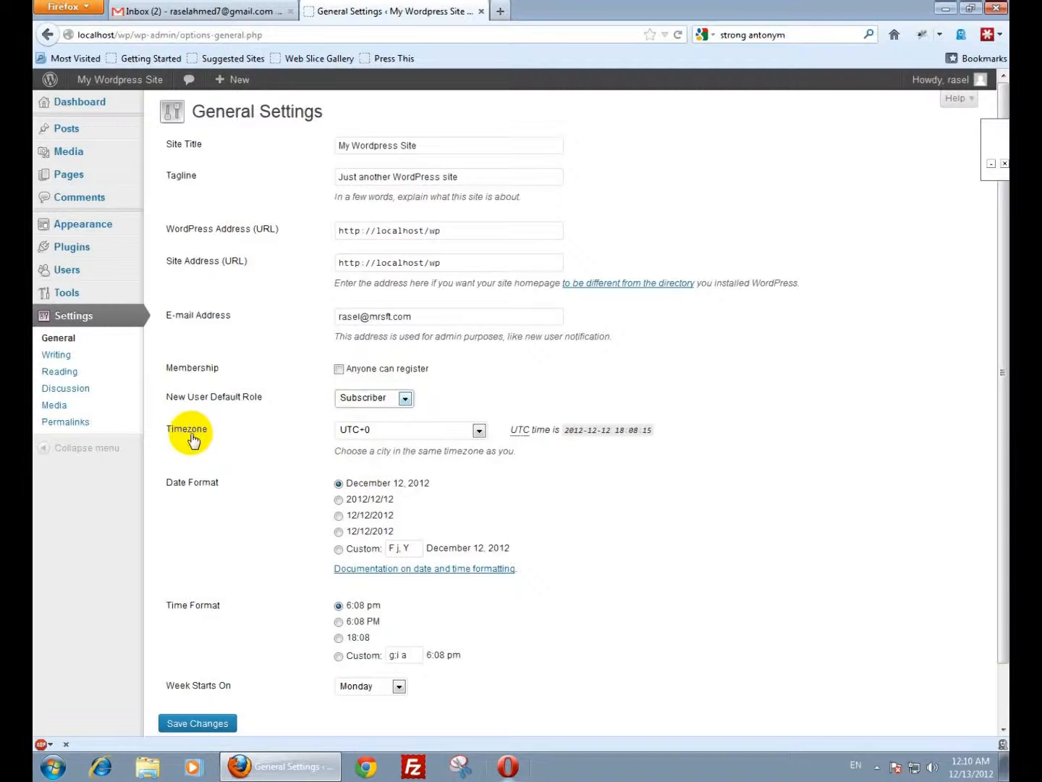
# Step: Examine the available timezone choices, including the manual UTC offsets and the cities grouped by region
pyautogui.click(387, 431)
pyautogui.scroll(-10, 401, 560)
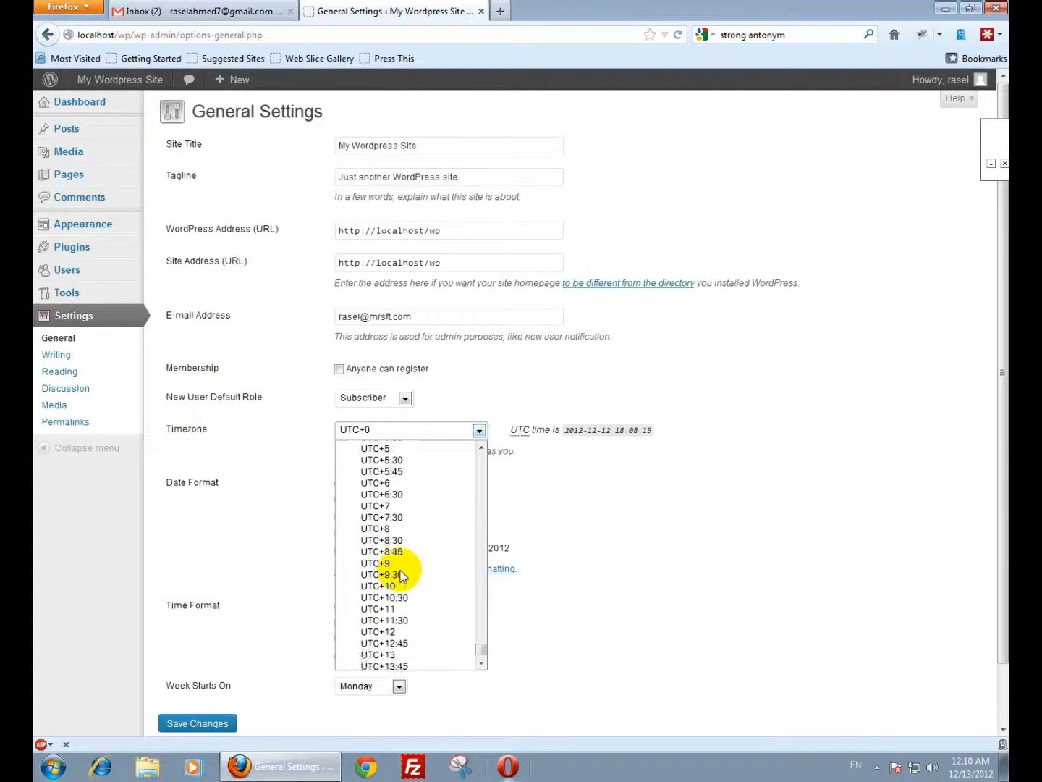
pyautogui.scroll(12, 402, 576)
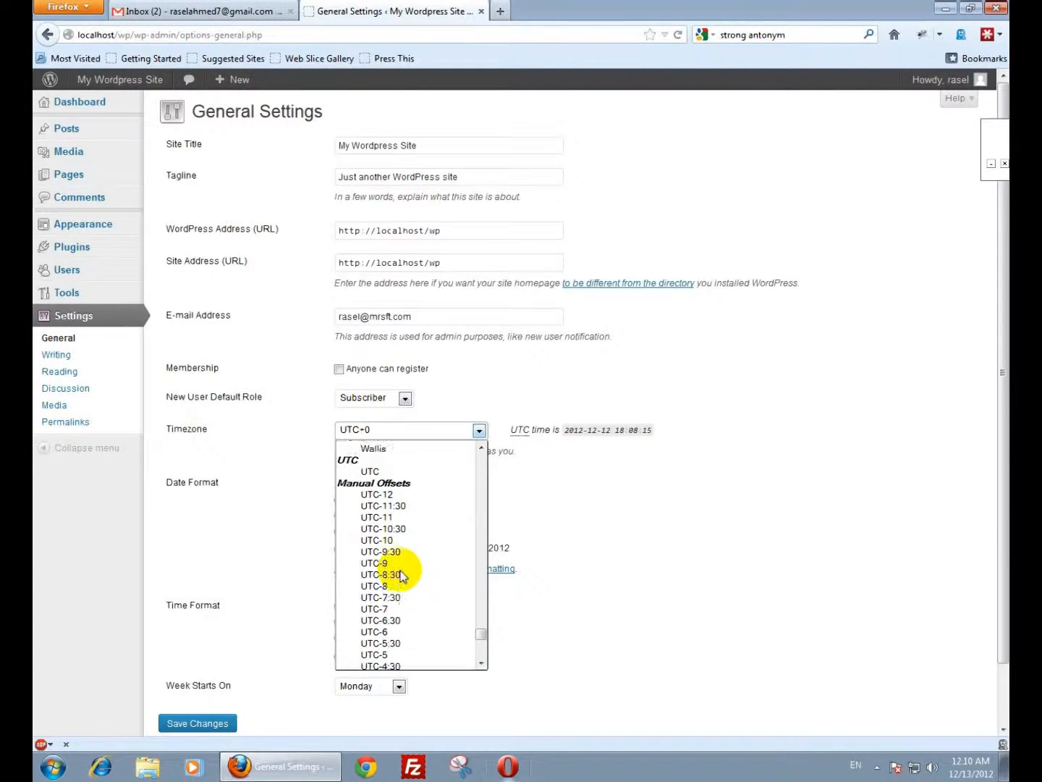
pyautogui.scroll(-4, 400, 569)
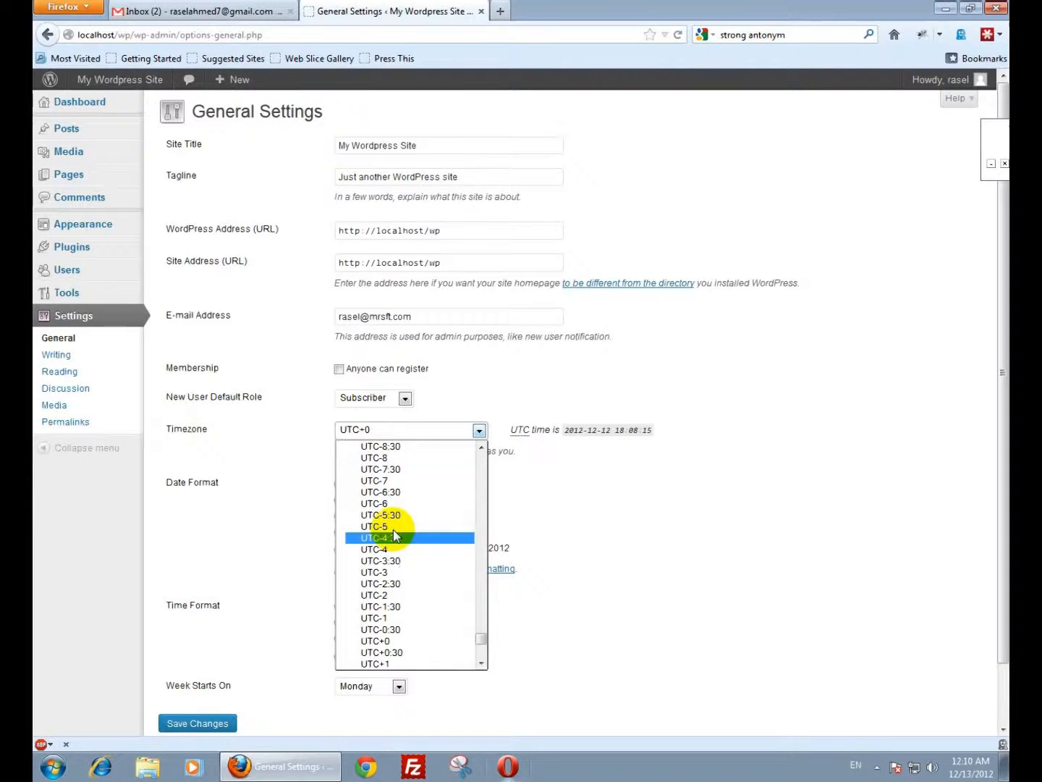
pyautogui.click(507, 405)
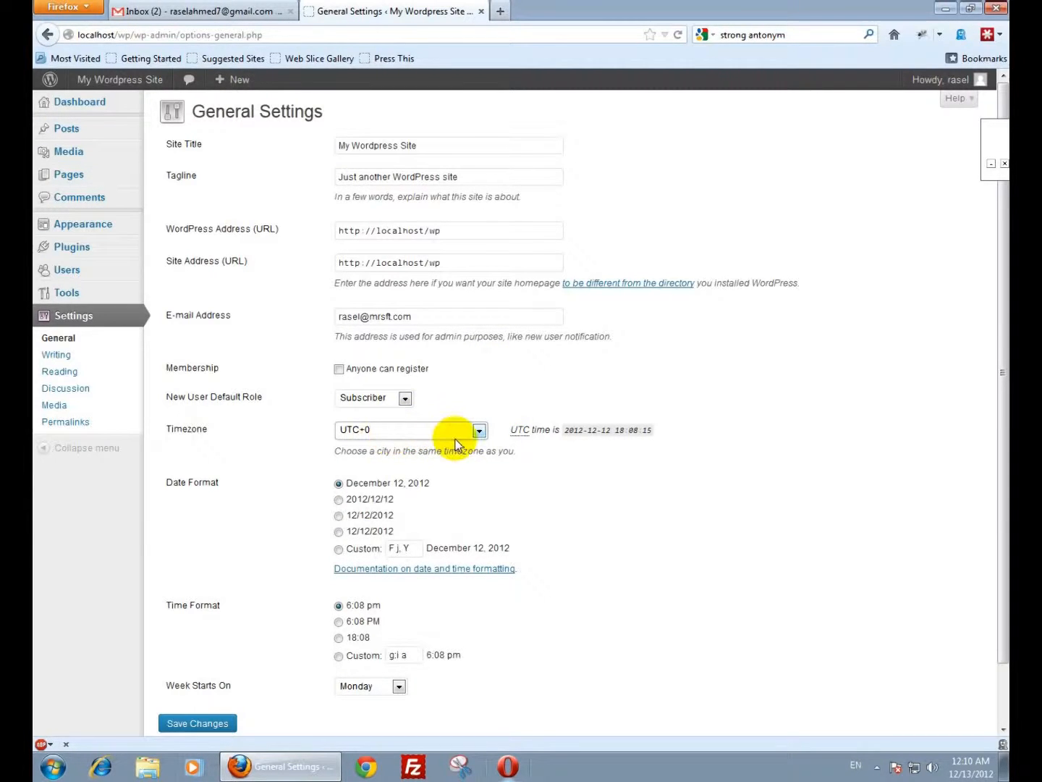
pyautogui.click(429, 433)
pyautogui.scroll(9, 391, 647)
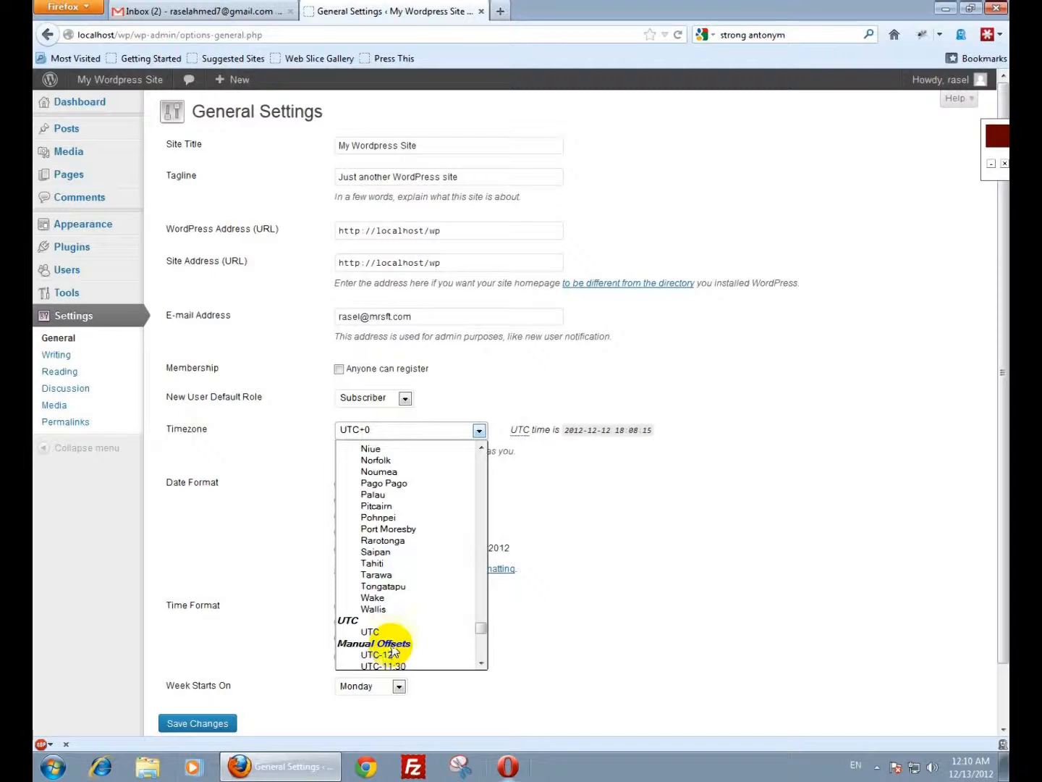
pyautogui.scroll(20, 404, 585)
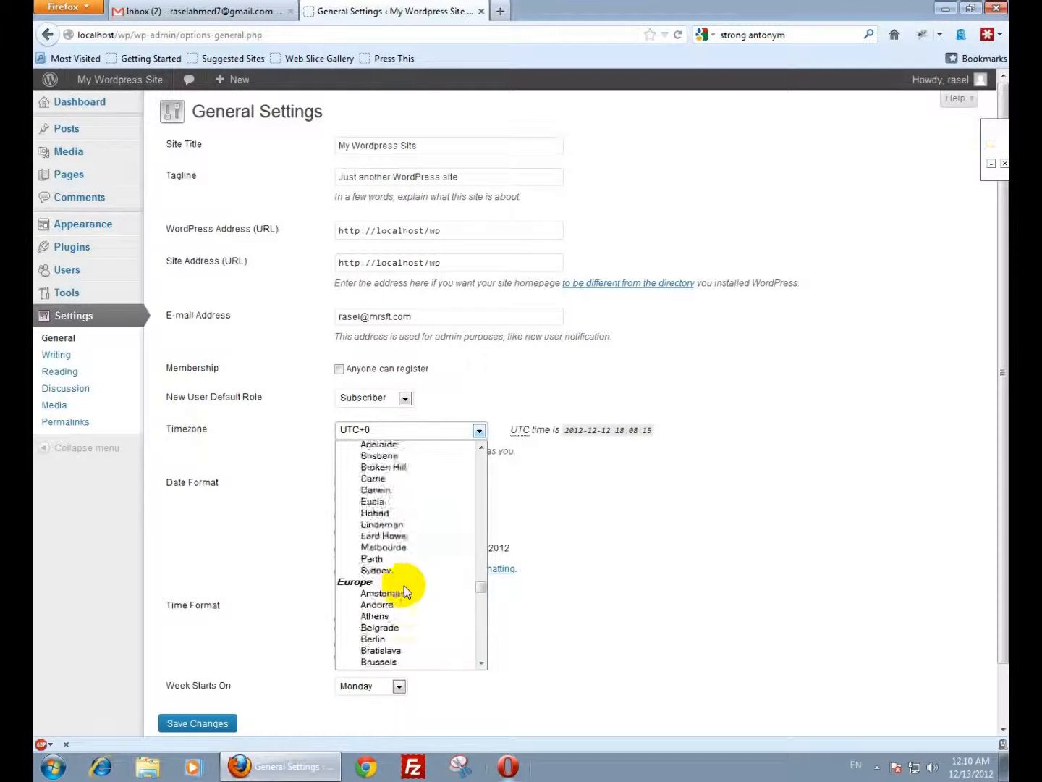
pyautogui.scroll(20, 404, 586)
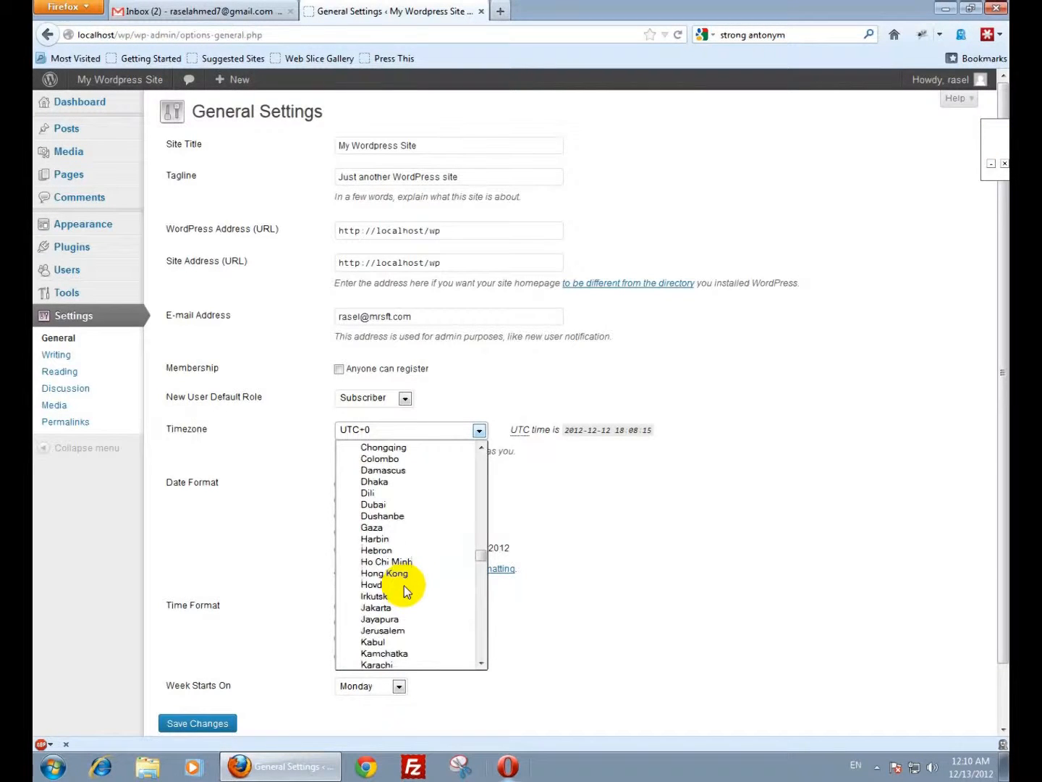
pyautogui.scroll(5, 403, 585)
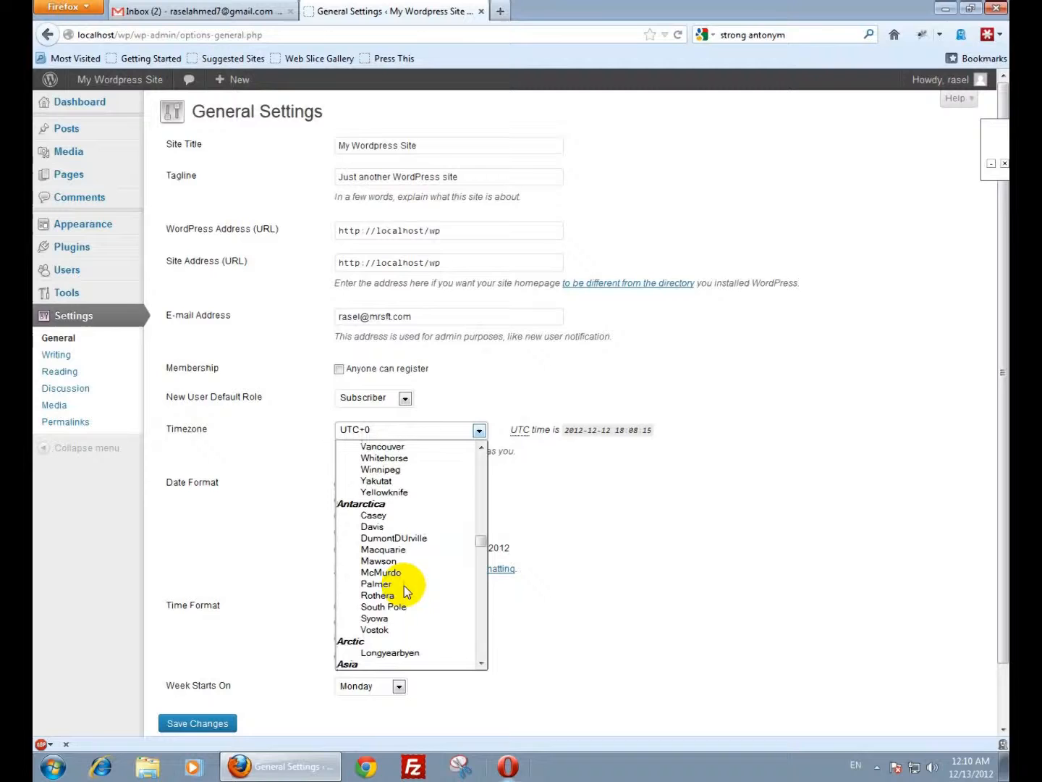
pyautogui.click(548, 401)
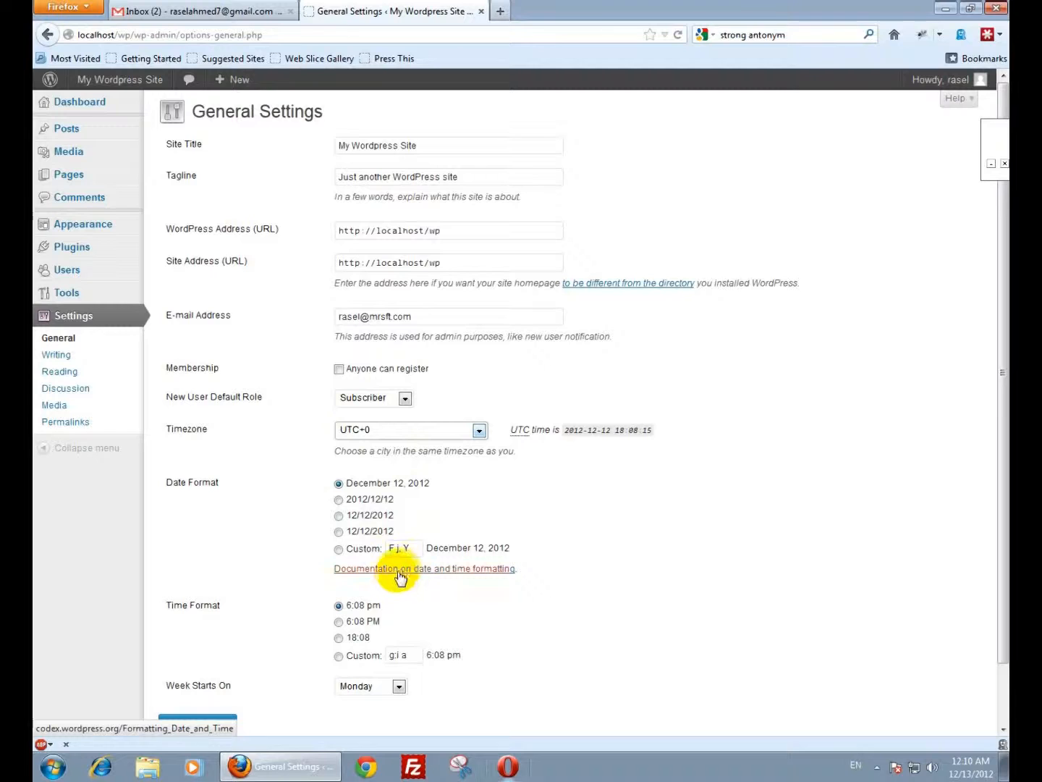
# Step: Open the documentation on date and time formatting and examine the example format string and the date it creates
pyautogui.click(370, 570)
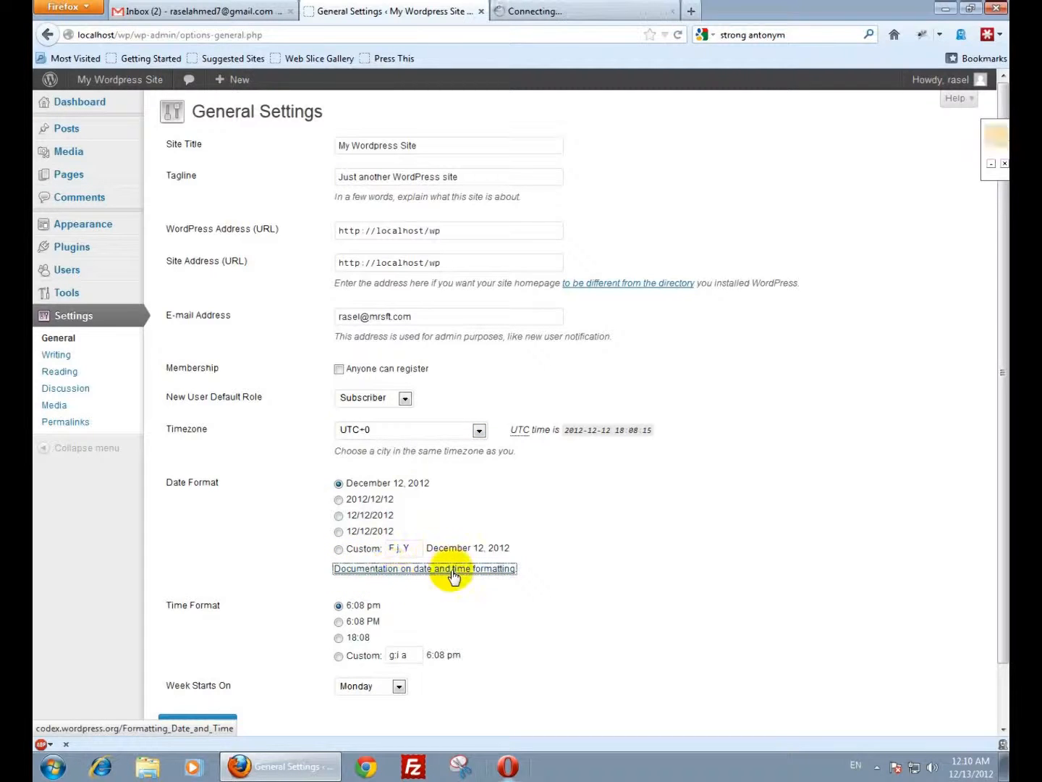
pyautogui.click(572, 11)
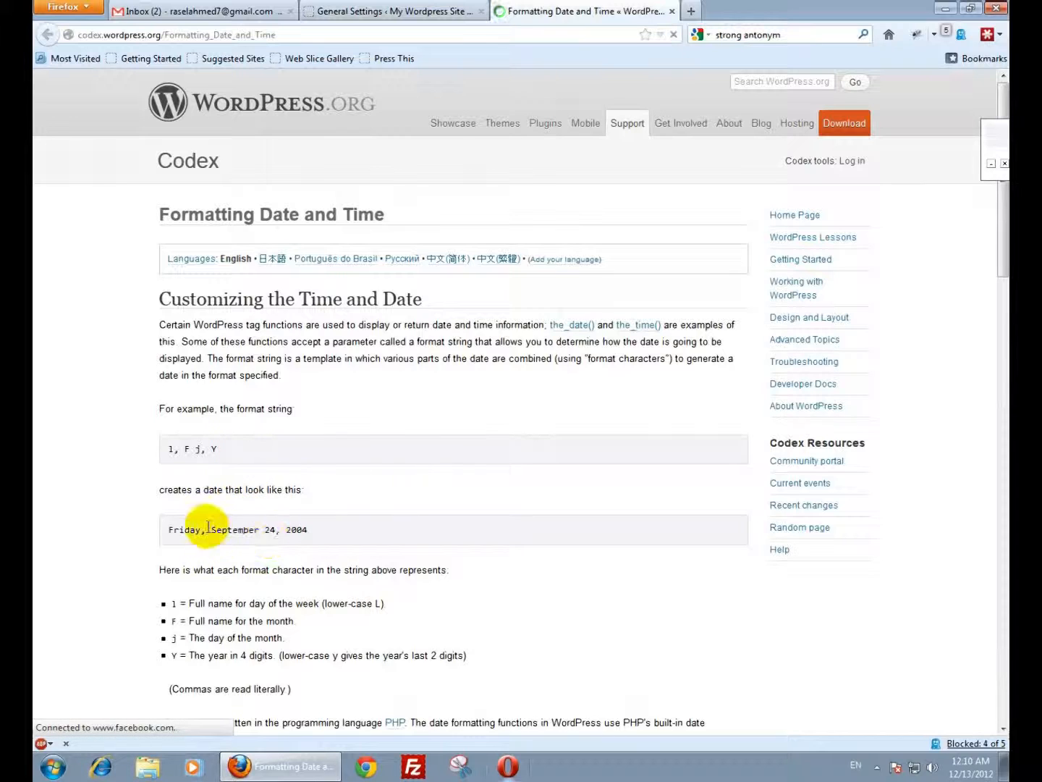
pyautogui.doubleClick(170, 449)
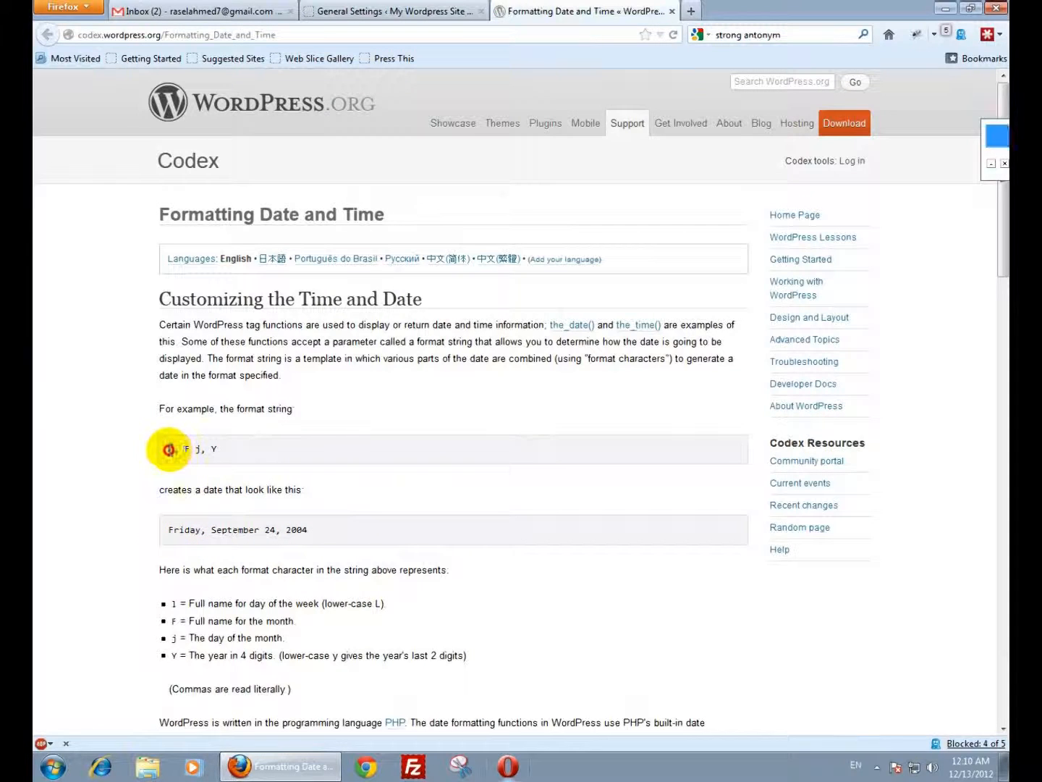
pyautogui.moveTo(228, 453); pyautogui.dragTo(167, 449)
pyautogui.click(212, 539)
pyautogui.moveTo(212, 539); pyautogui.dragTo(173, 541)
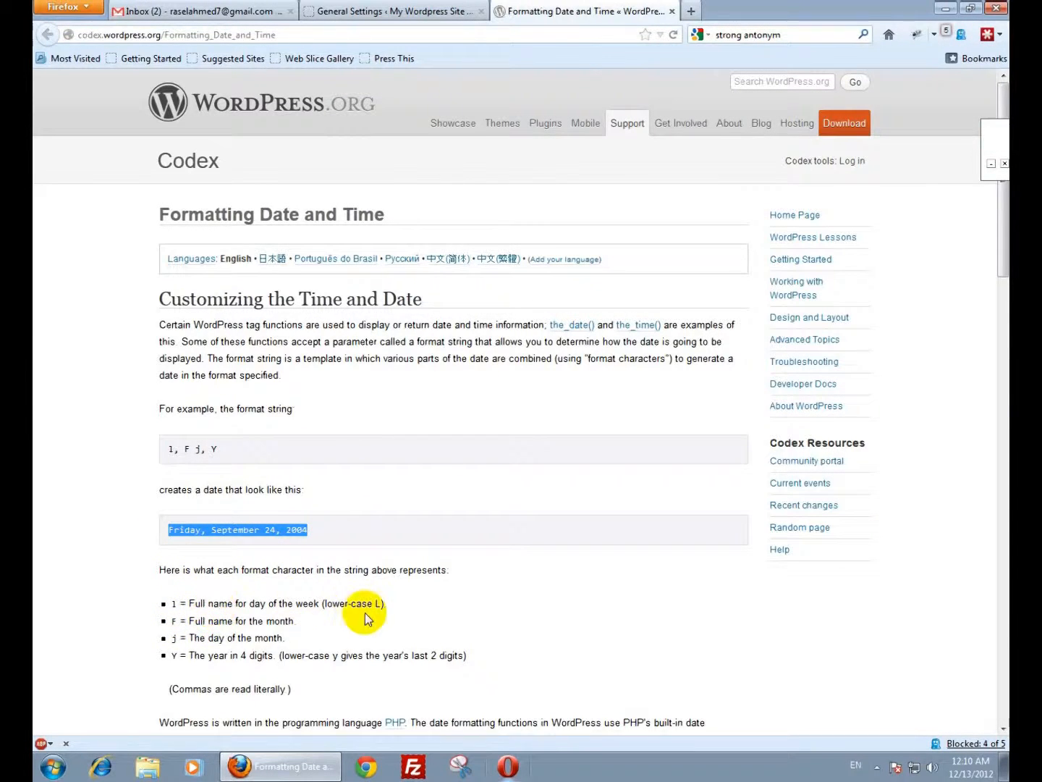
# Step: Examine the table of date and time format characters in the documentation, and return to the General settings
pyautogui.scroll(-20, 245, 637)
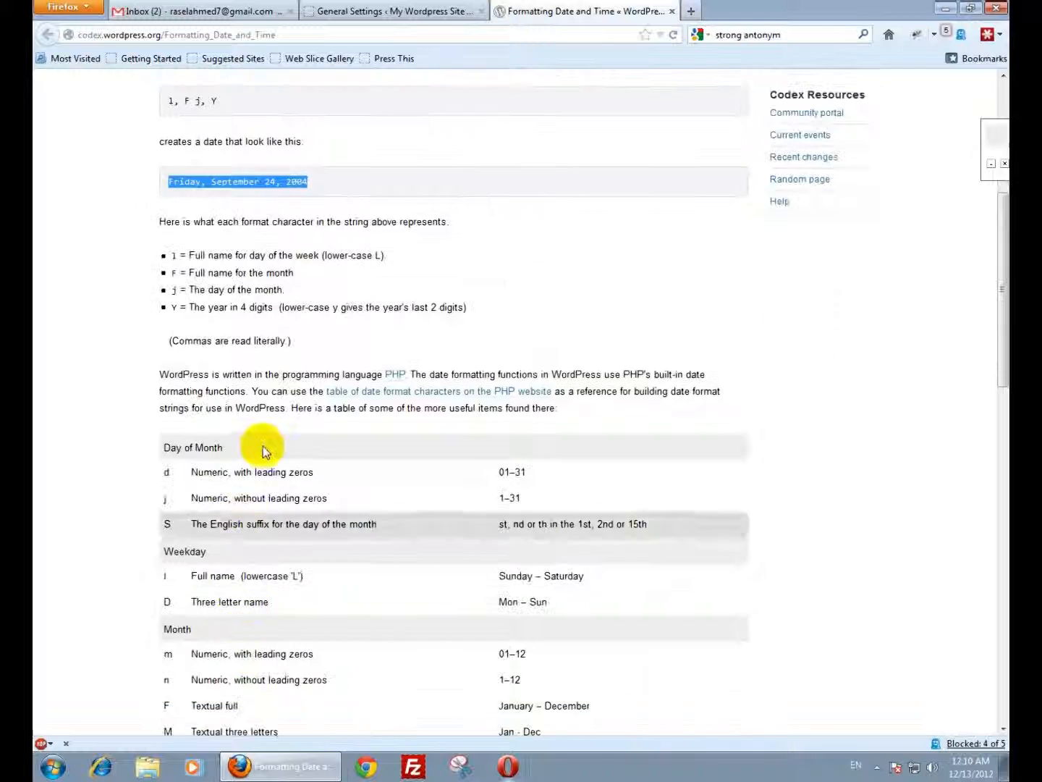
pyautogui.scroll(15, 430, 390)
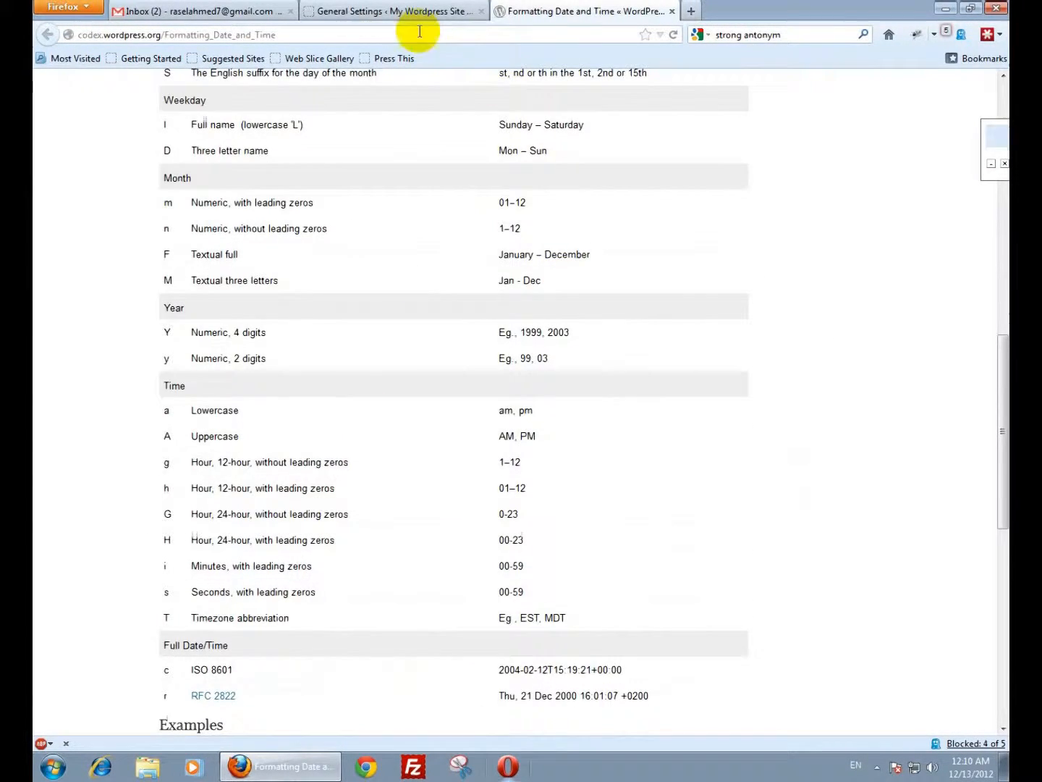
pyautogui.click(401, 10)
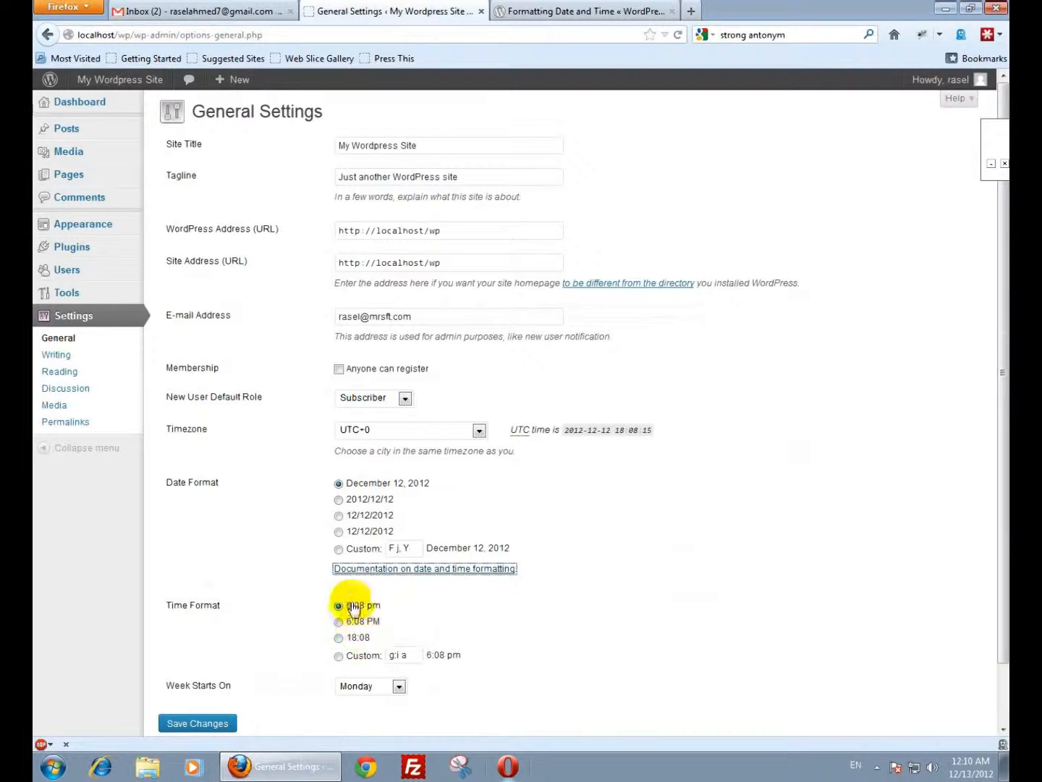
# Step: Examine the time format options and the available first days of the week, keeping Monday as the week's start
pyautogui.scroll(-2, 260, 641)
pyautogui.scroll(-1, 261, 641)
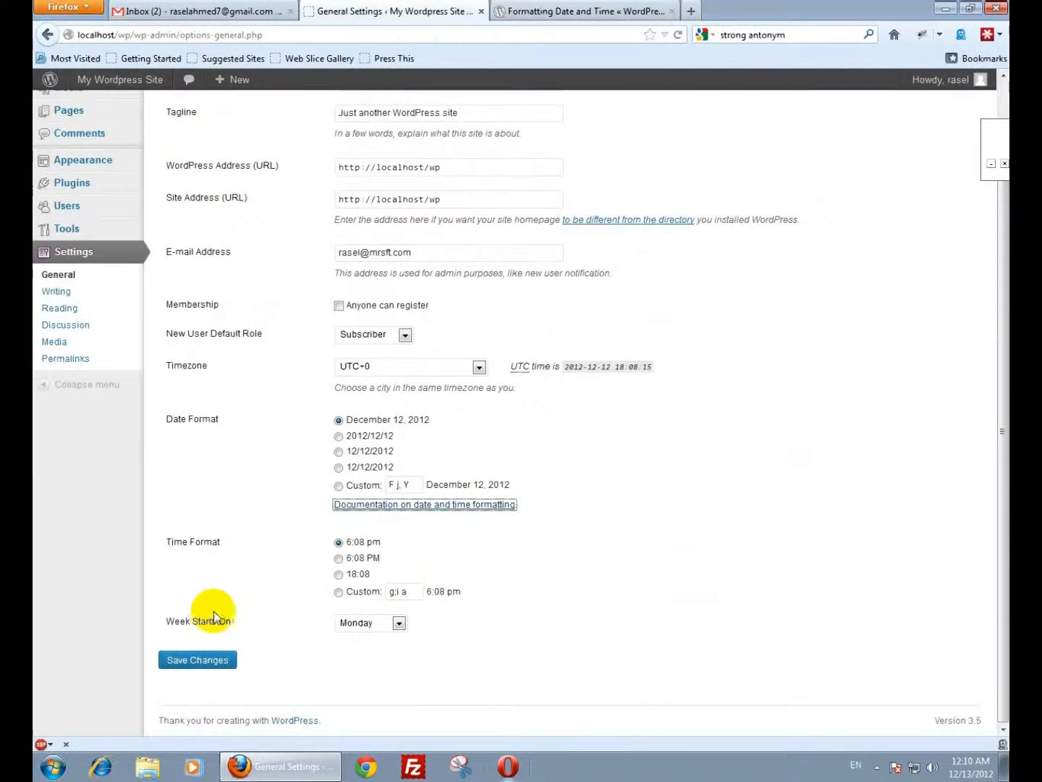
pyautogui.click(362, 623)
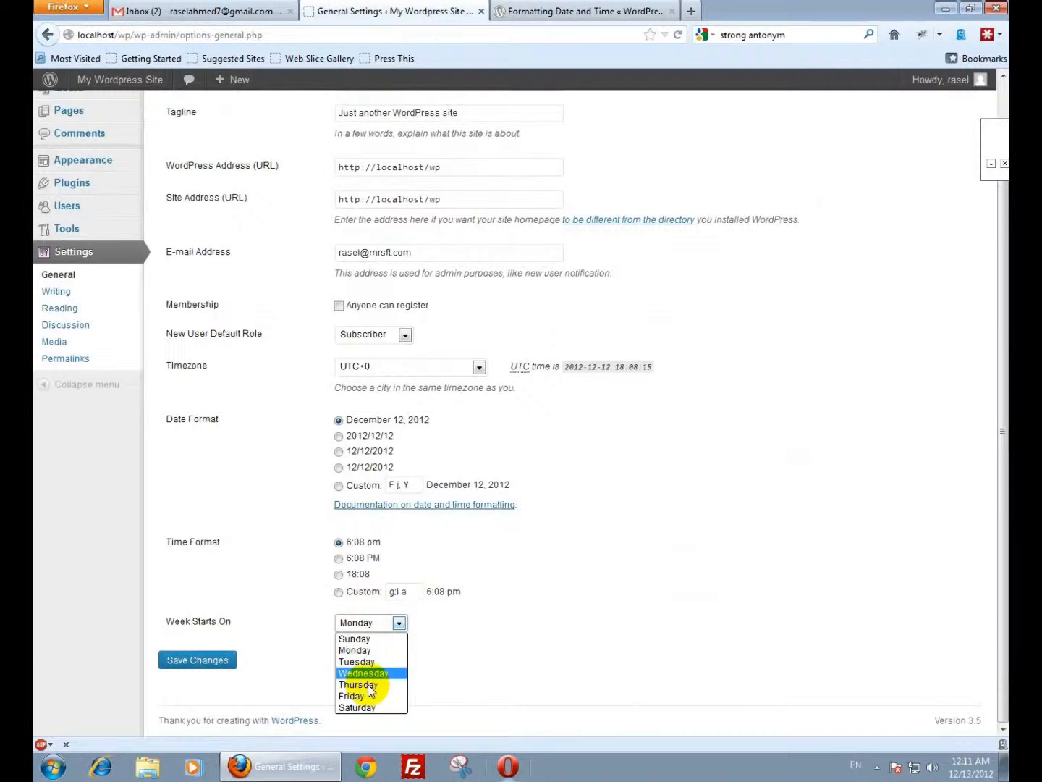
pyautogui.click(391, 650)
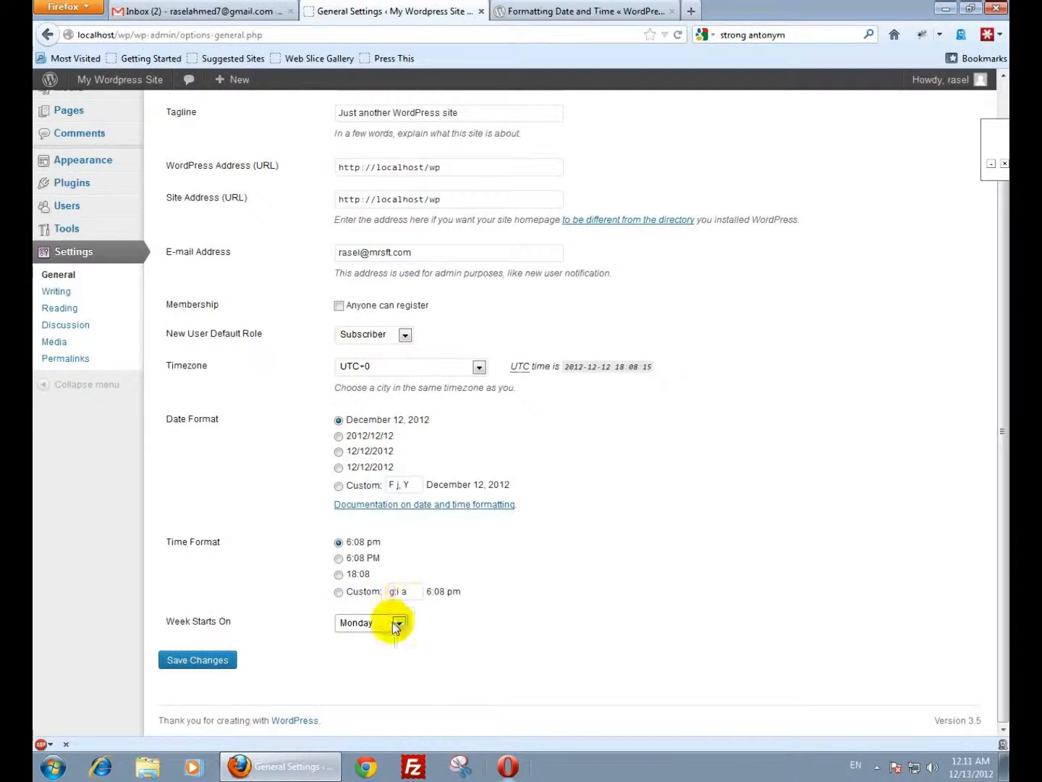
pyautogui.scroll(2, 304, 608)
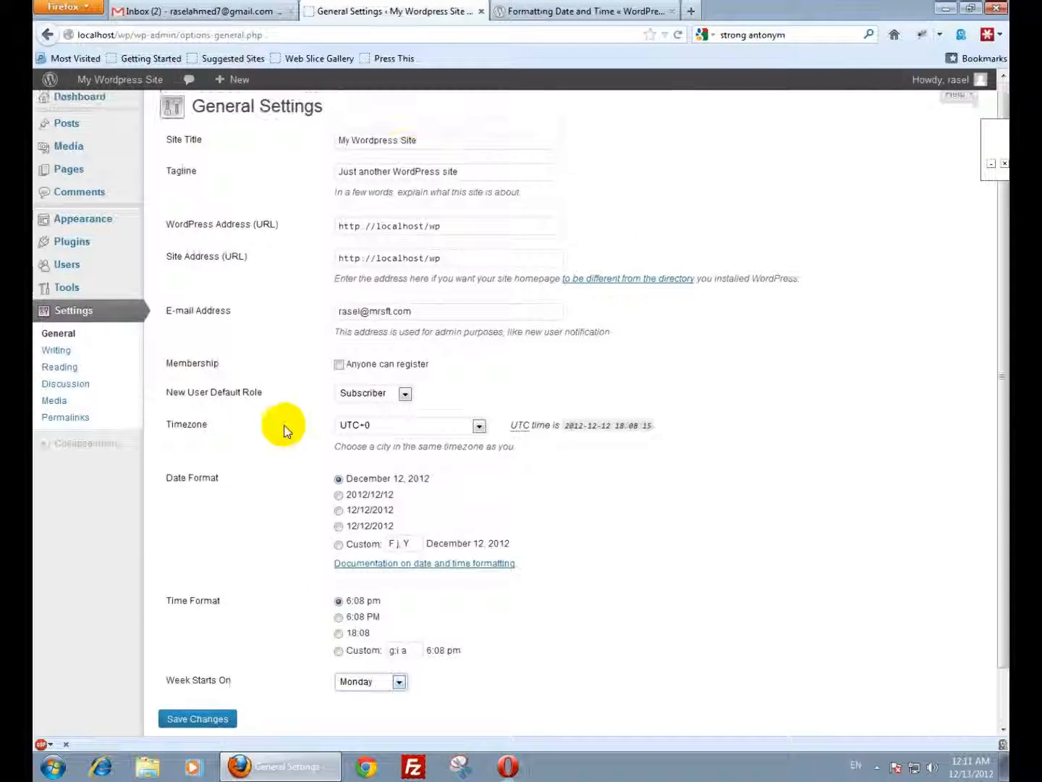
pyautogui.scroll(-2, 337, 594)
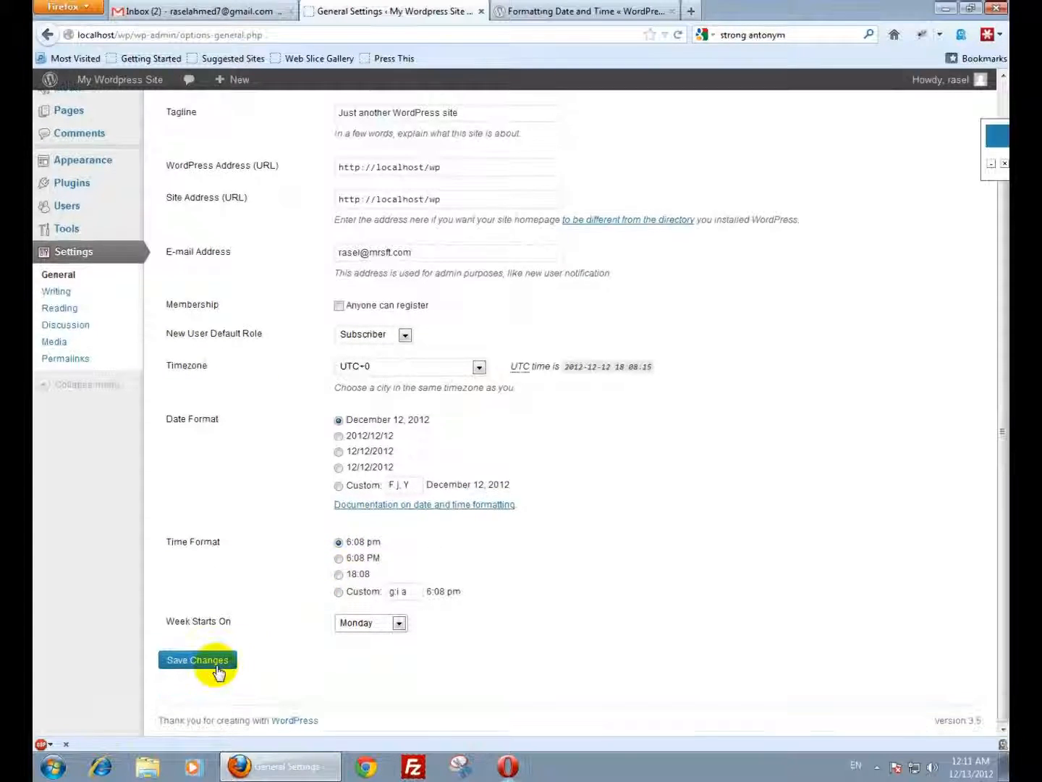
pyautogui.scroll(2, 232, 459)
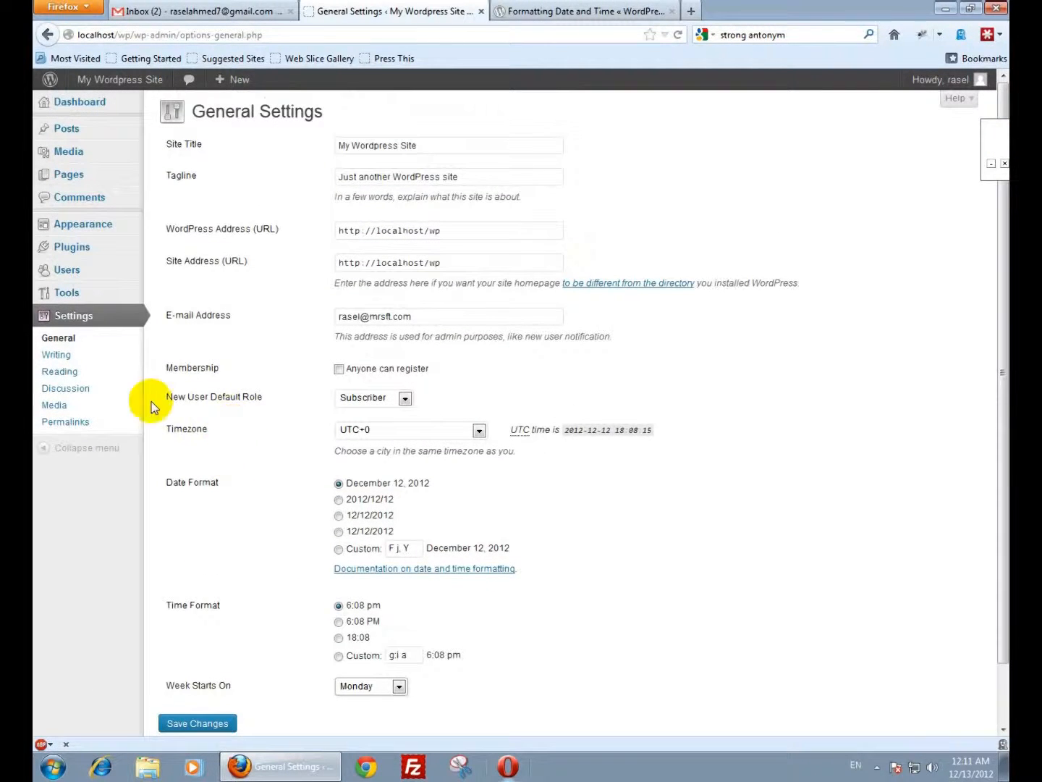
# Step: Open the Writing settings and examine the emoticon conversion option under Formatting
pyautogui.click(57, 358)
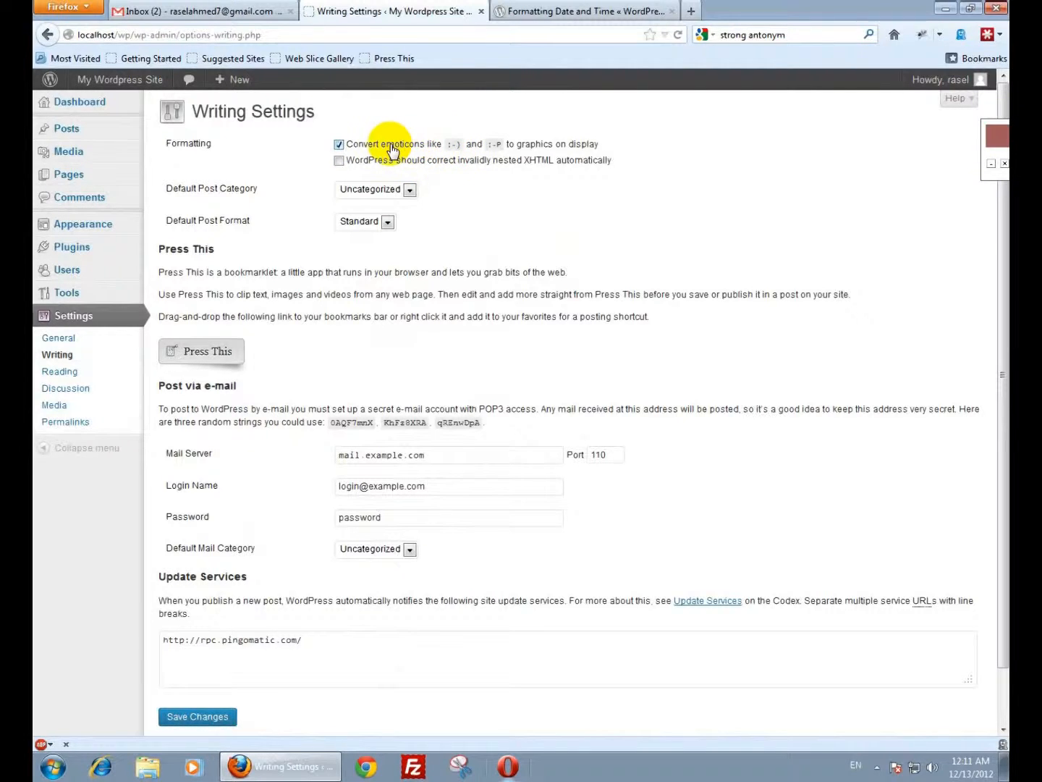
pyautogui.click(534, 6)
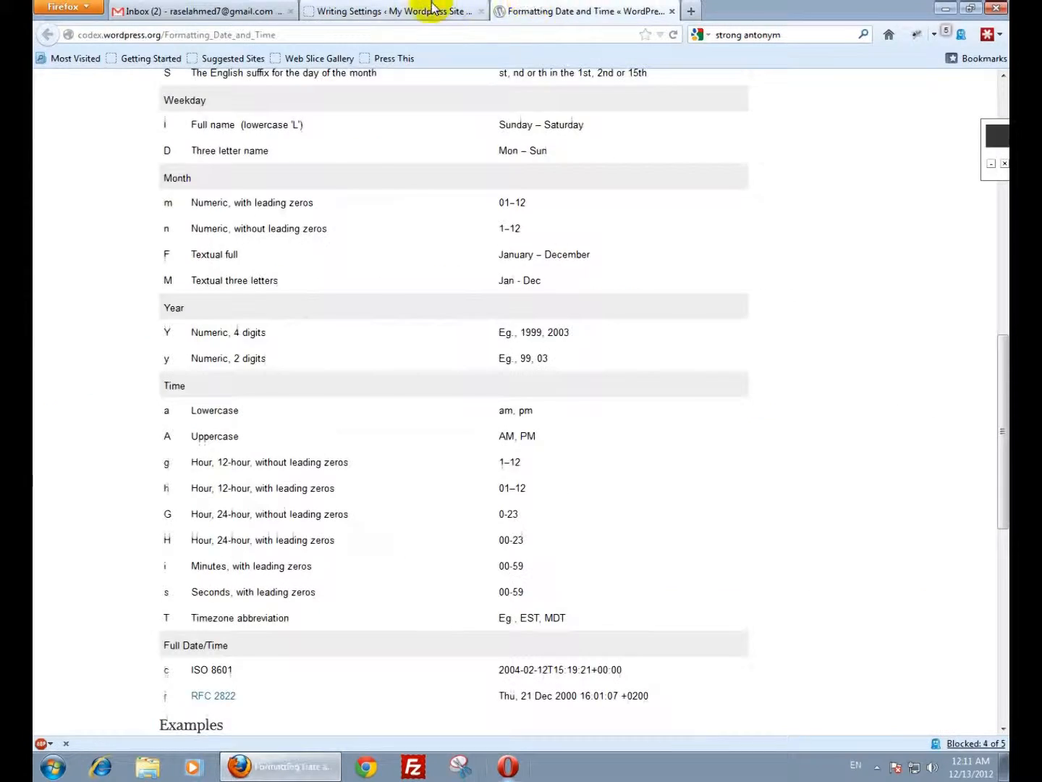
pyautogui.click(442, 10)
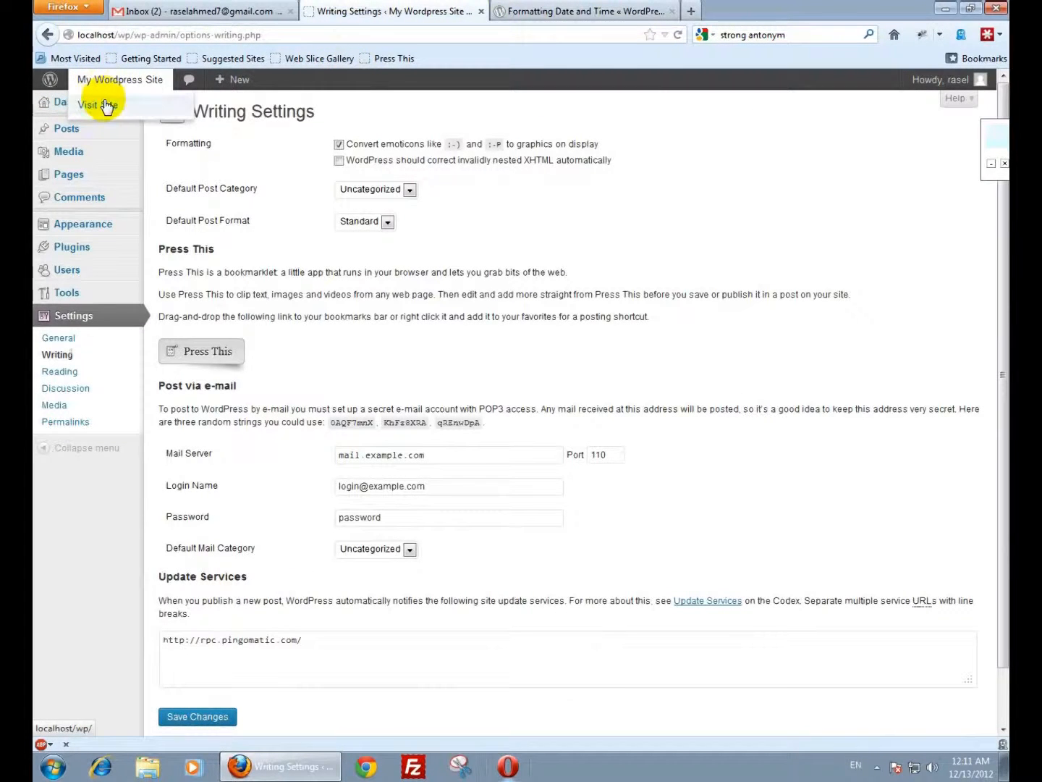
# Step: Visit the site in a new tab and post the comment ":)" on the Hello world! post
pyautogui.middleClick(101, 105)
pyautogui.click(588, 10)
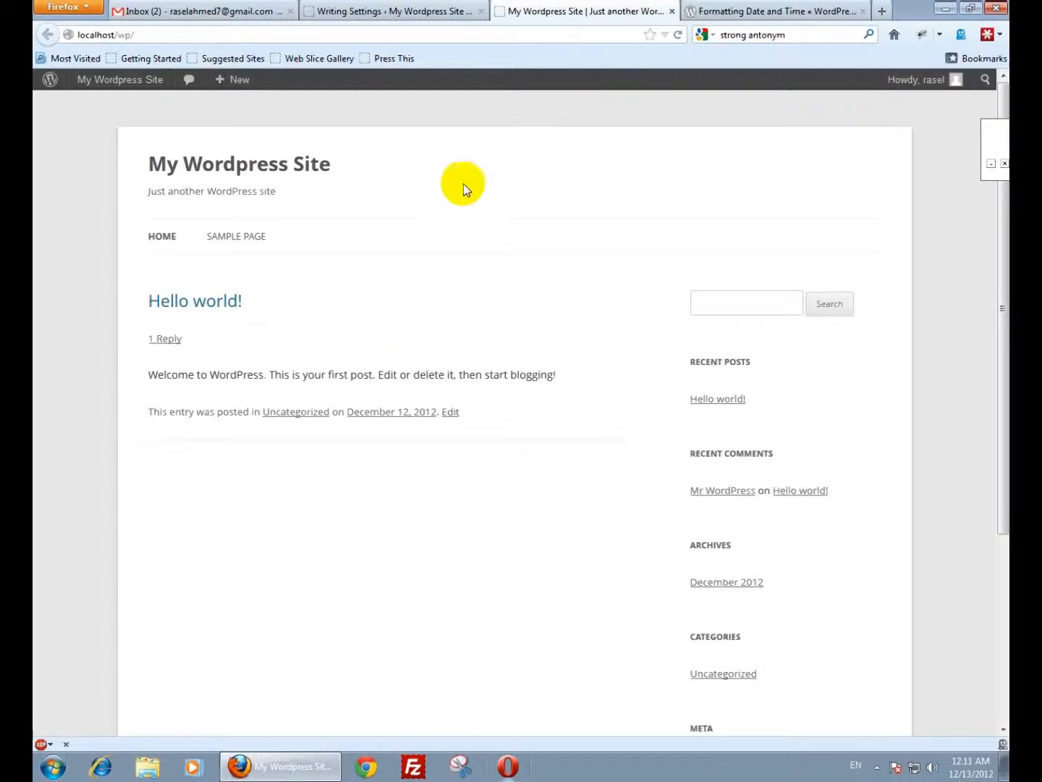
pyautogui.click(213, 306)
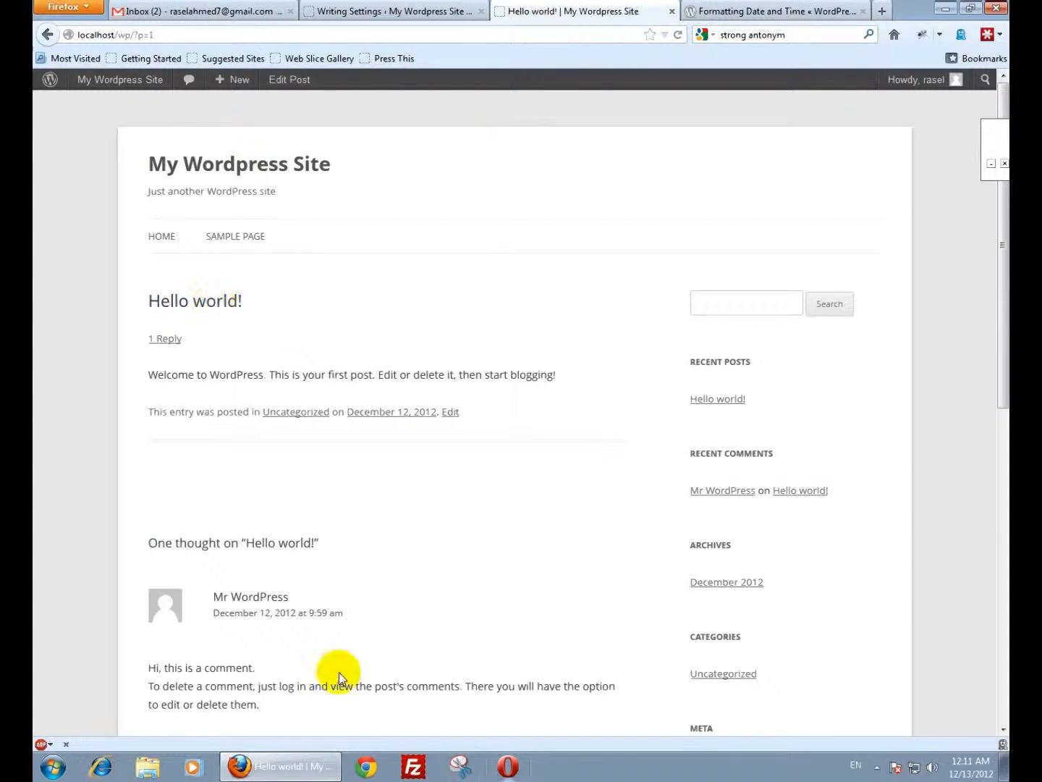
pyautogui.scroll(-5, 302, 590)
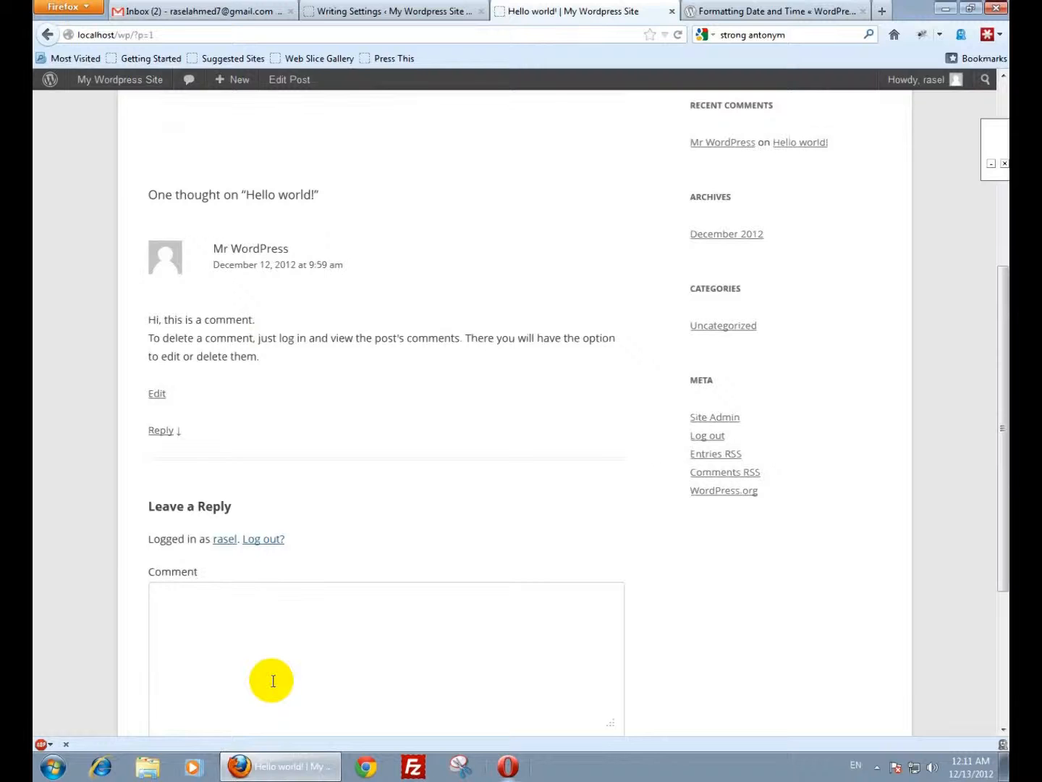
pyautogui.scroll(-3, 273, 681)
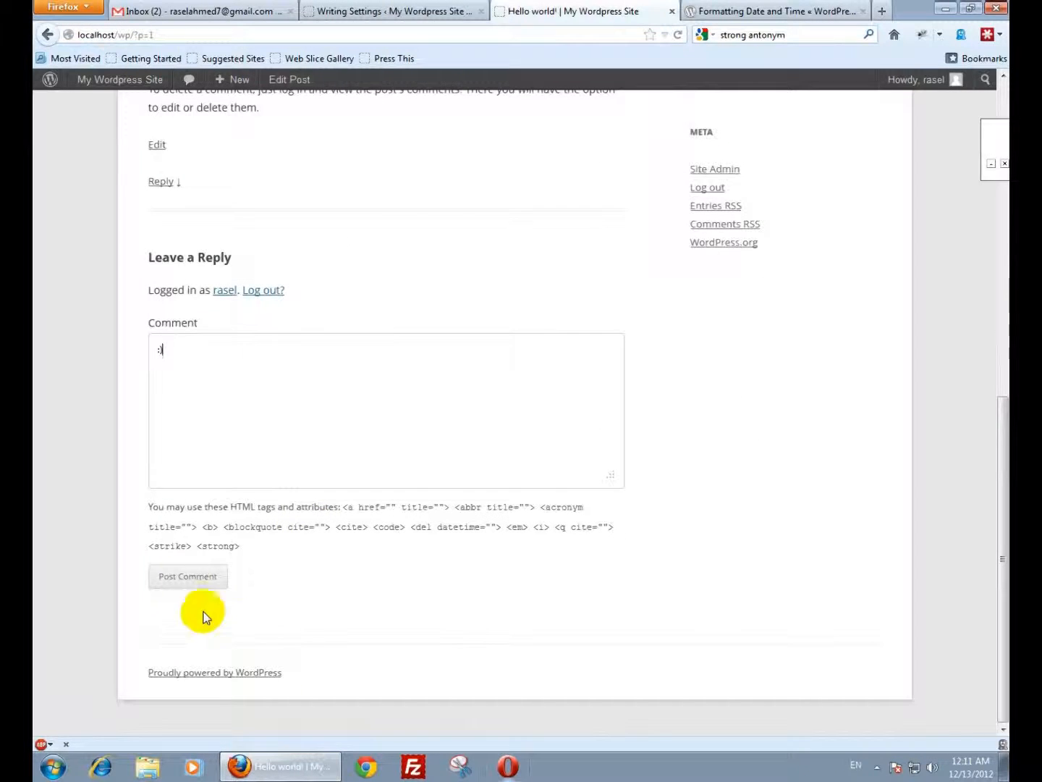
pyautogui.click(202, 577)
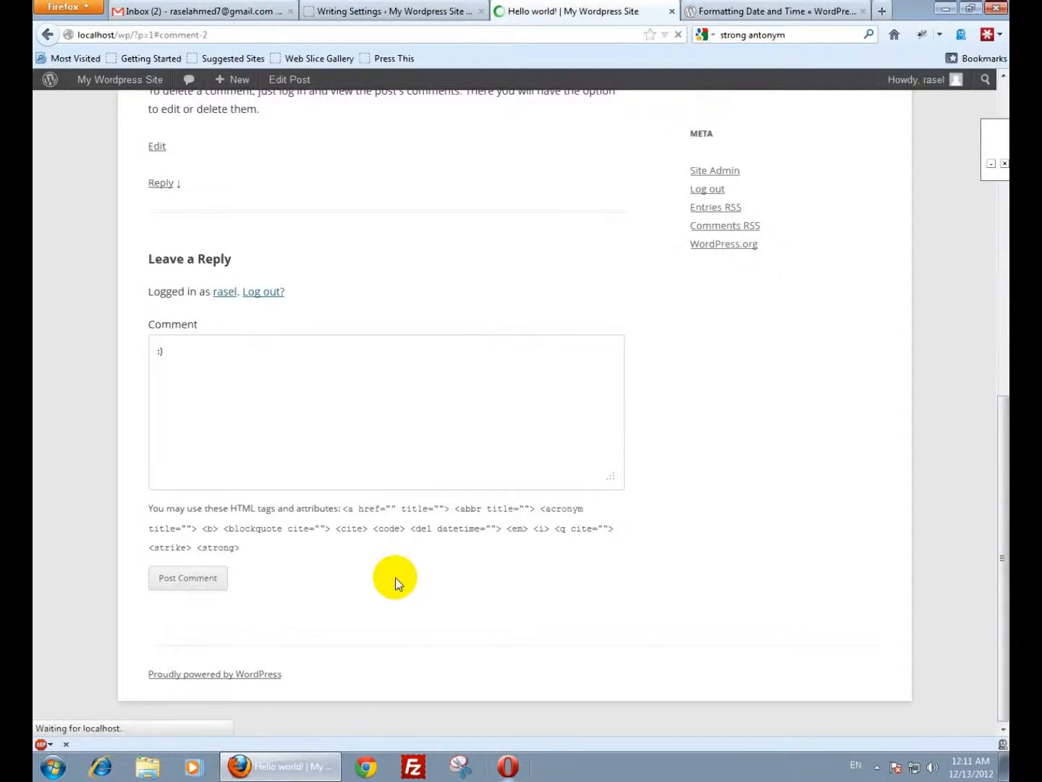
pyautogui.scroll(4, 214, 452)
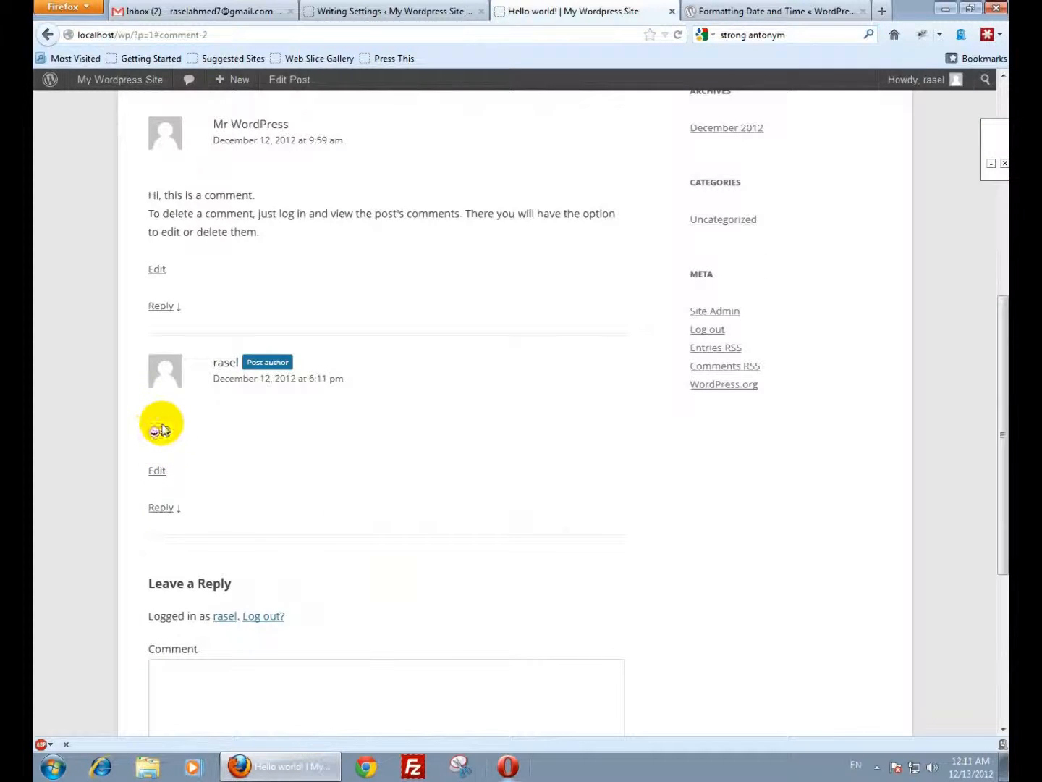
# Step: Return to the Writing settings and examine the choices for the default post category and default post format
pyautogui.click(439, 13)
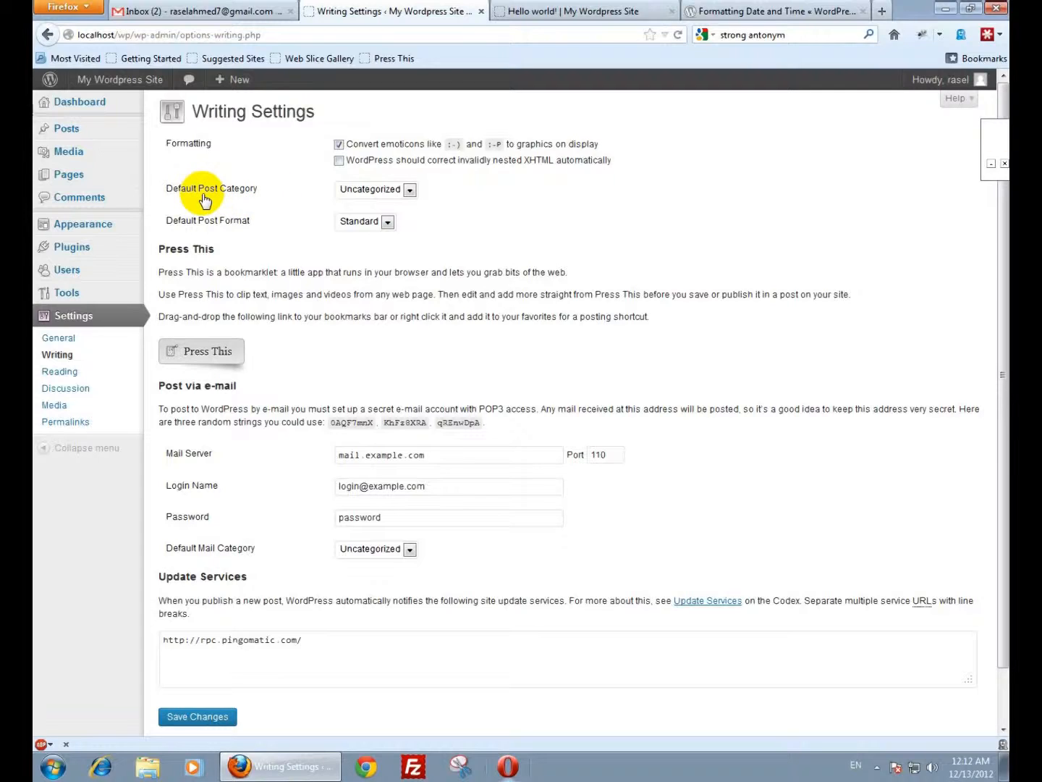
pyautogui.click(392, 190)
pyautogui.click(391, 190)
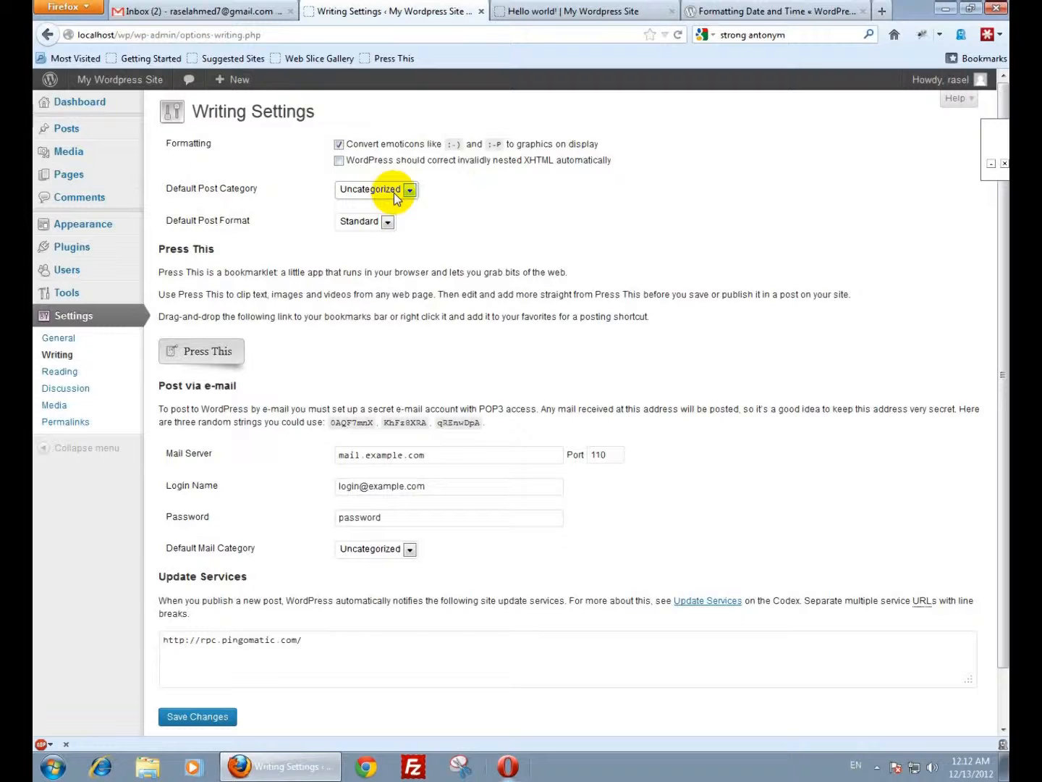
pyautogui.click(393, 192)
pyautogui.click(376, 205)
pyautogui.click(375, 218)
pyautogui.click(376, 221)
pyautogui.click(374, 220)
pyautogui.click(373, 221)
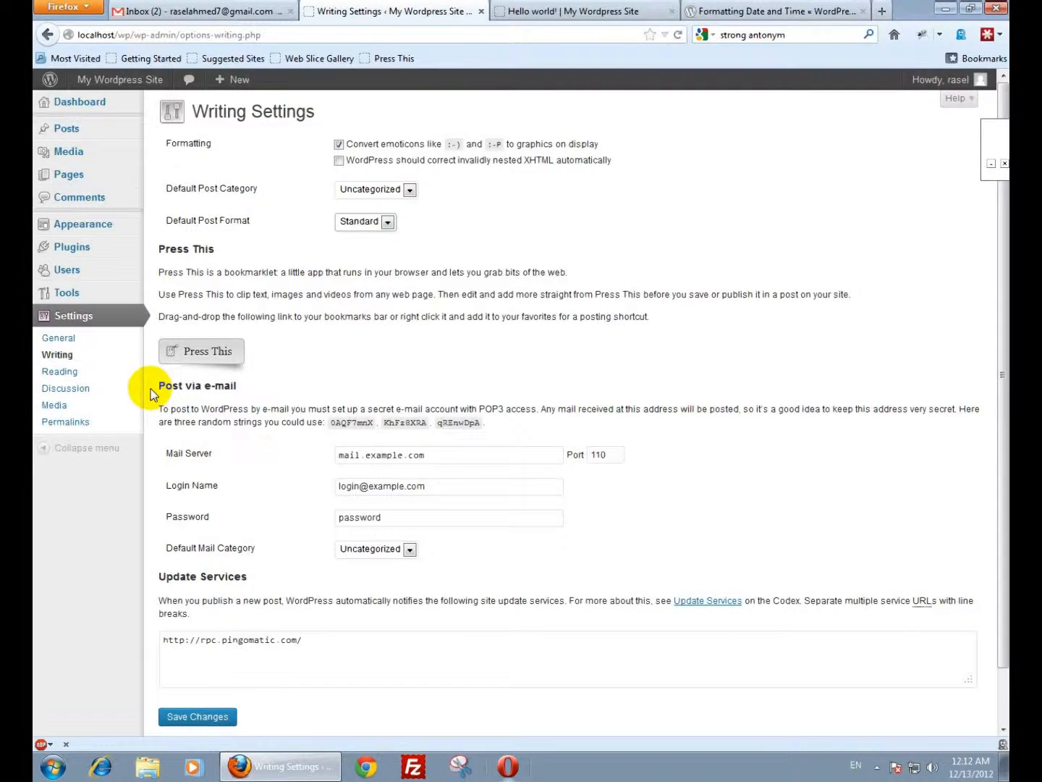
# Step: Open the Reading settings, and view the site's home page to examine how the latest posts are displayed
pyautogui.click(64, 374)
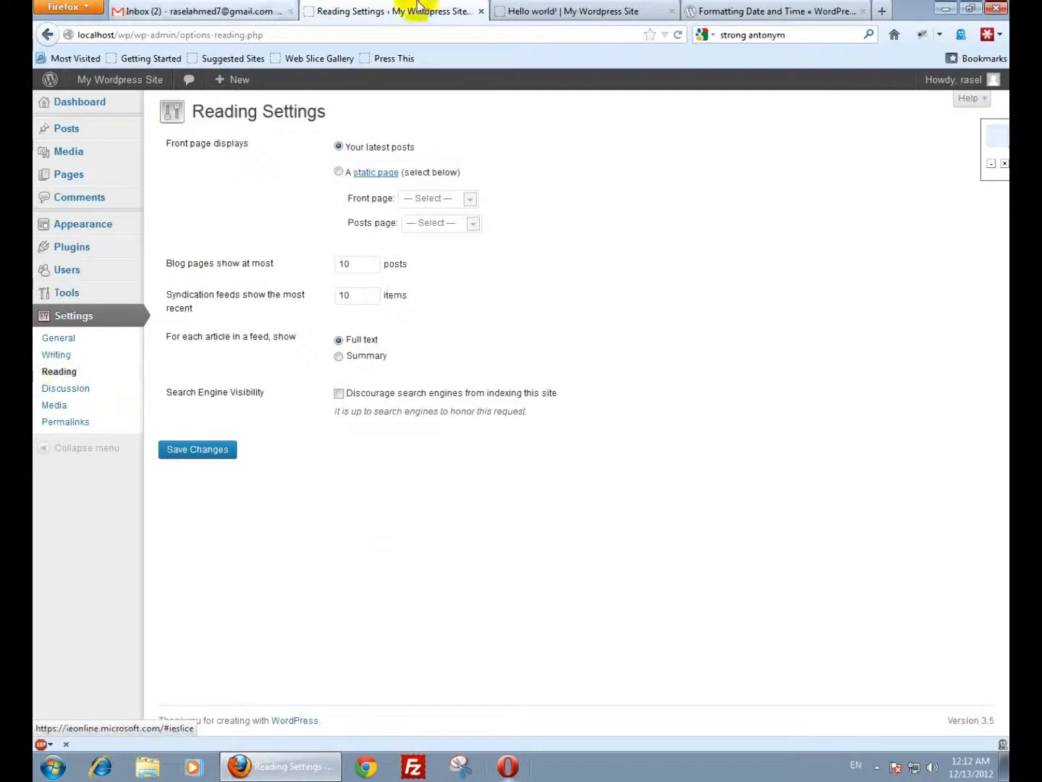
pyautogui.click(562, 10)
pyautogui.scroll(8, 289, 290)
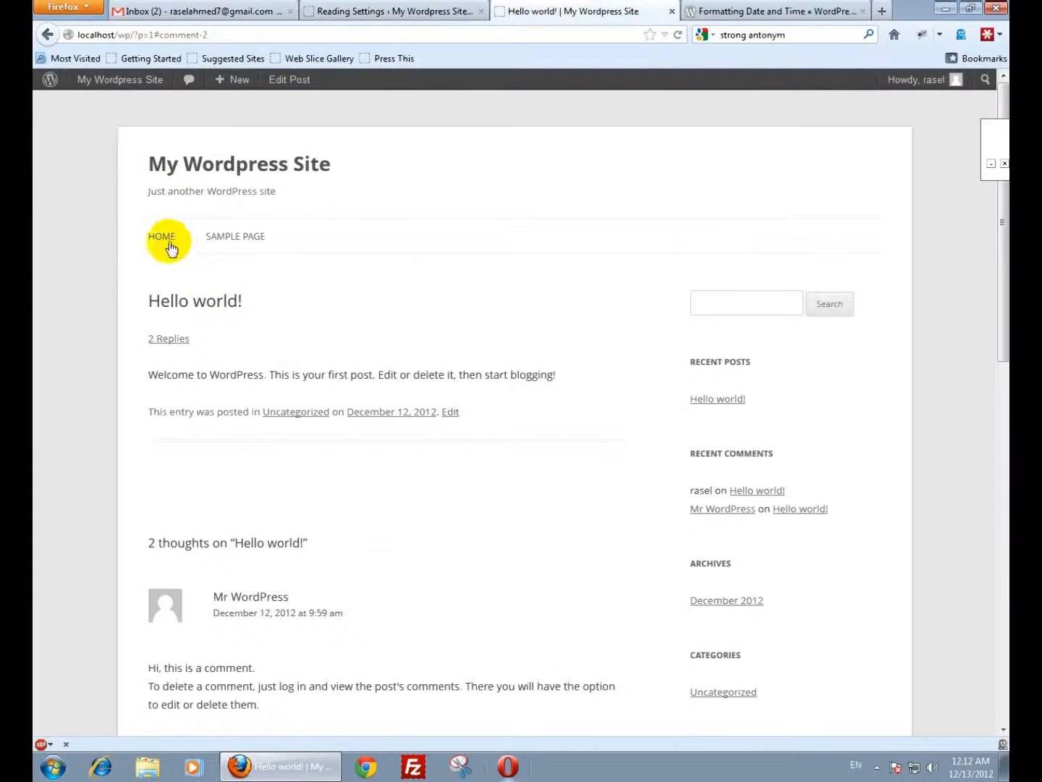
pyautogui.click(164, 238)
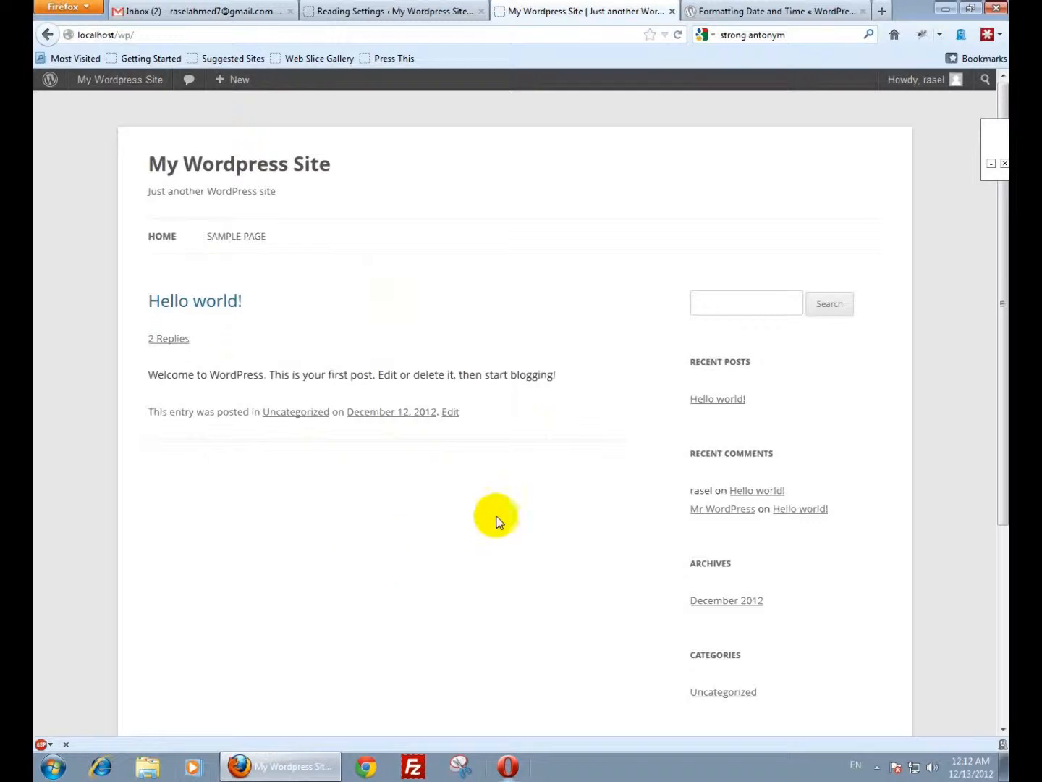
# Step: Open rrfoundation.net in place of the date formatting documentation, and examine its static home page and its page of all tutorials
pyautogui.click(796, 10)
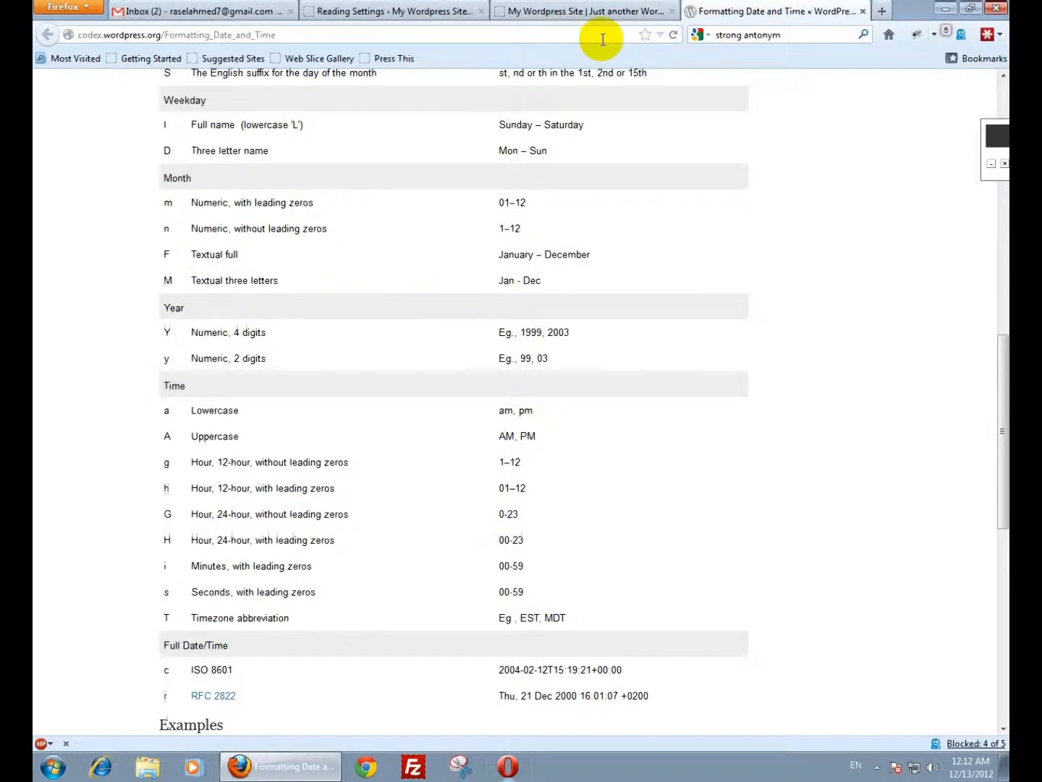
pyautogui.click(565, 35)
pyautogui.write('rr')
pyautogui.press('Return')
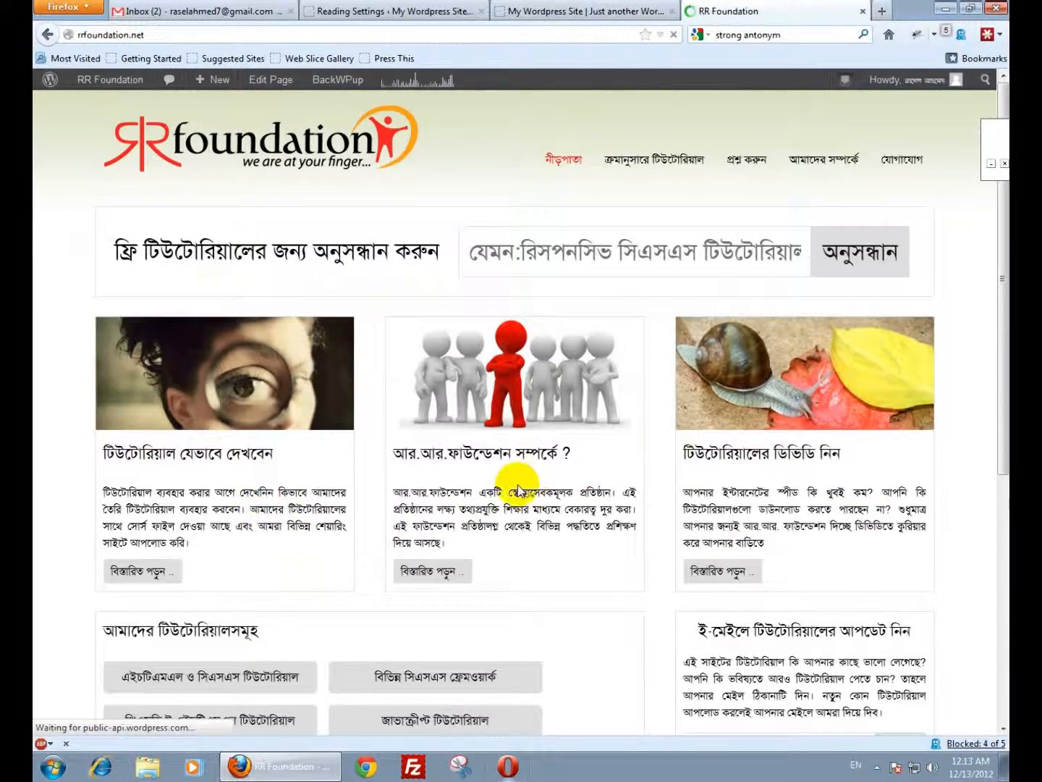
pyautogui.scroll(-5, 518, 491)
pyautogui.scroll(5, 516, 524)
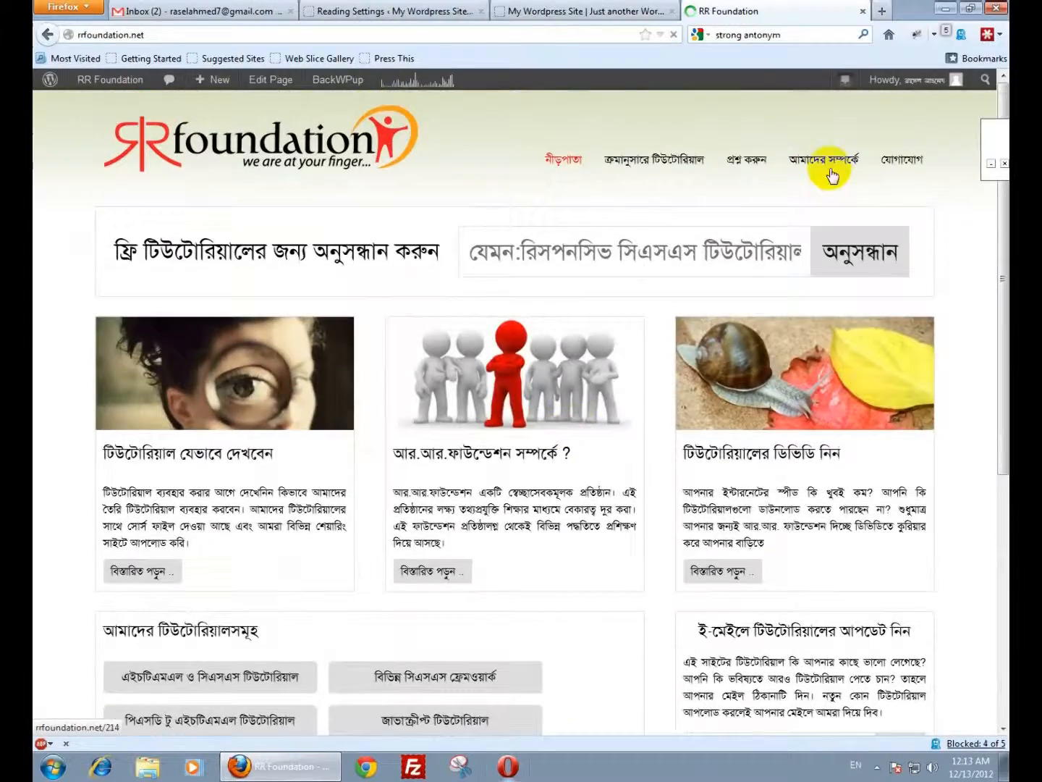
pyautogui.click(681, 163)
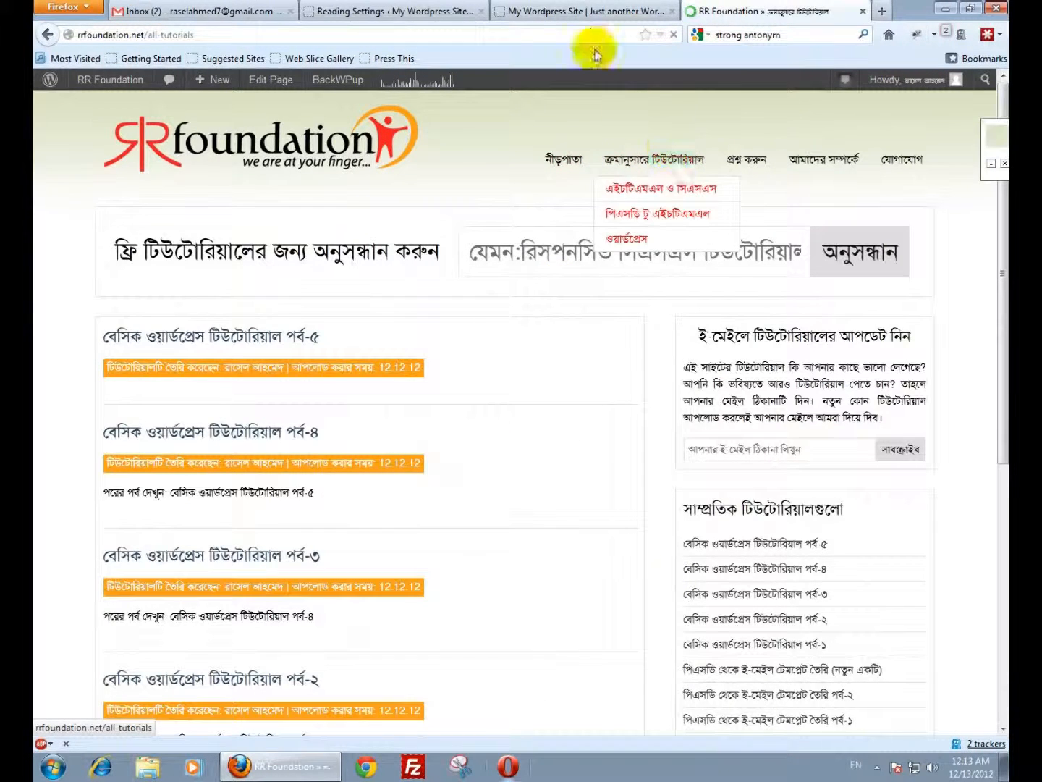
# Step: In the Reading settings, make the front page a static page using Sample Page, leave the posts page unselected, and save the changes
pyautogui.click(575, 12)
pyautogui.click(400, 9)
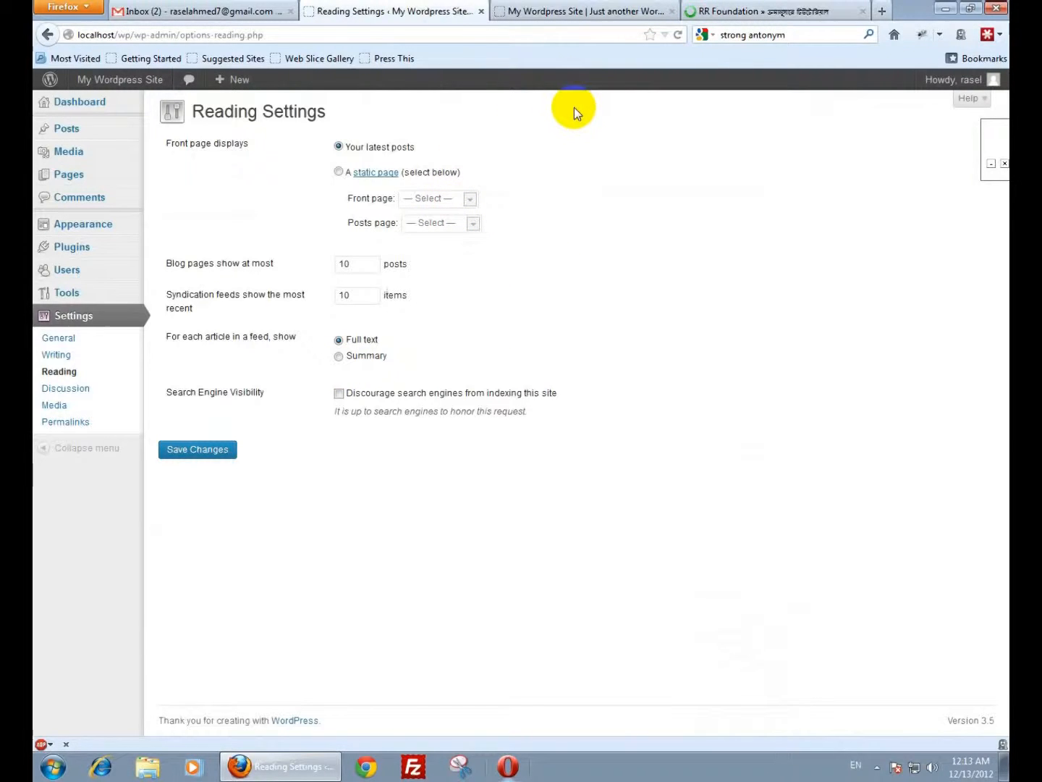
pyautogui.click(339, 172)
pyautogui.click(432, 198)
pyautogui.click(433, 227)
pyautogui.click(428, 224)
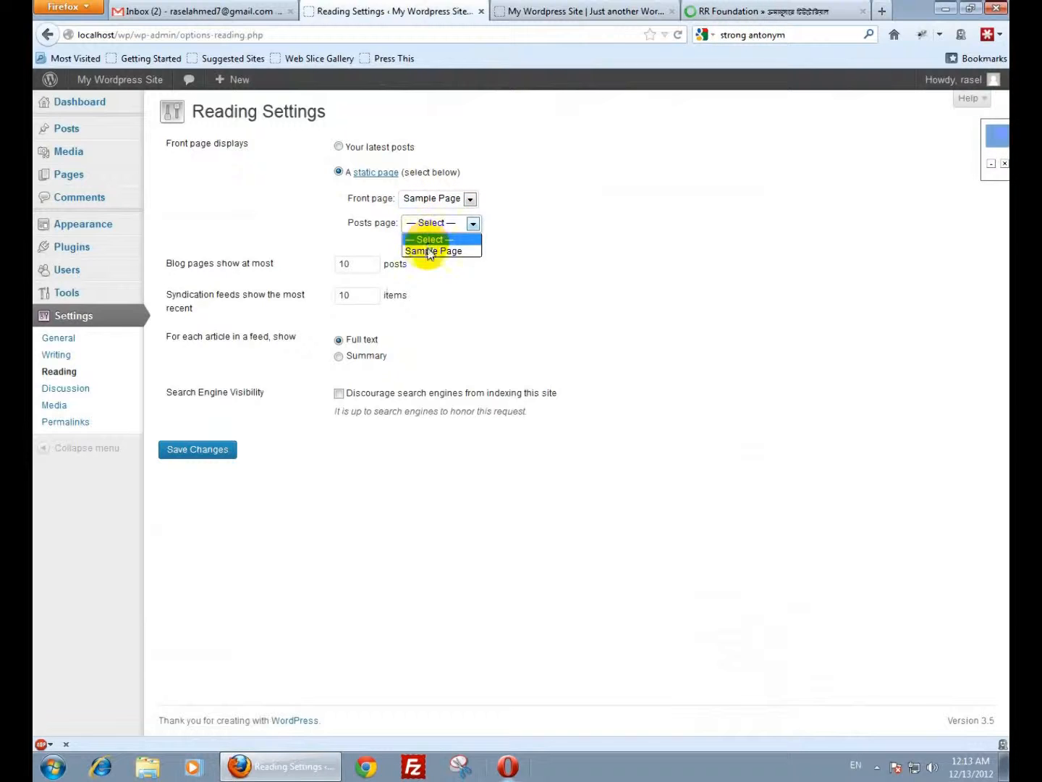
pyautogui.click(434, 222)
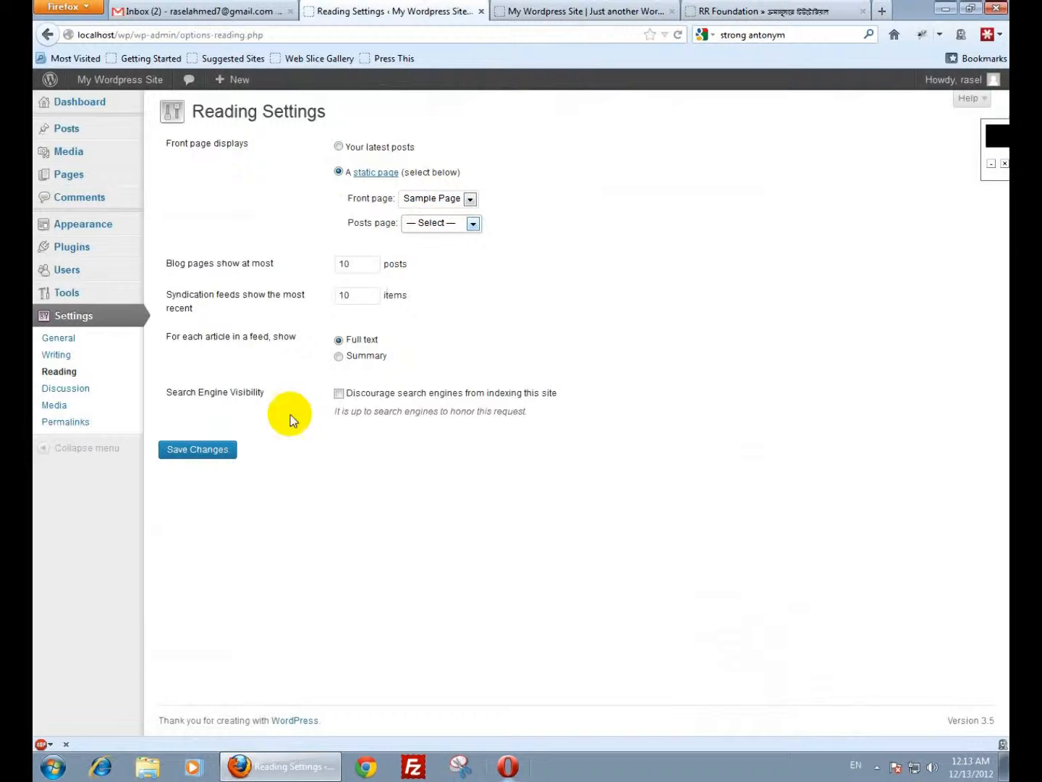
pyautogui.click(217, 454)
# Step: Reload the local site's home page and examine the front page content down to the comment form
pyautogui.click(548, 16)
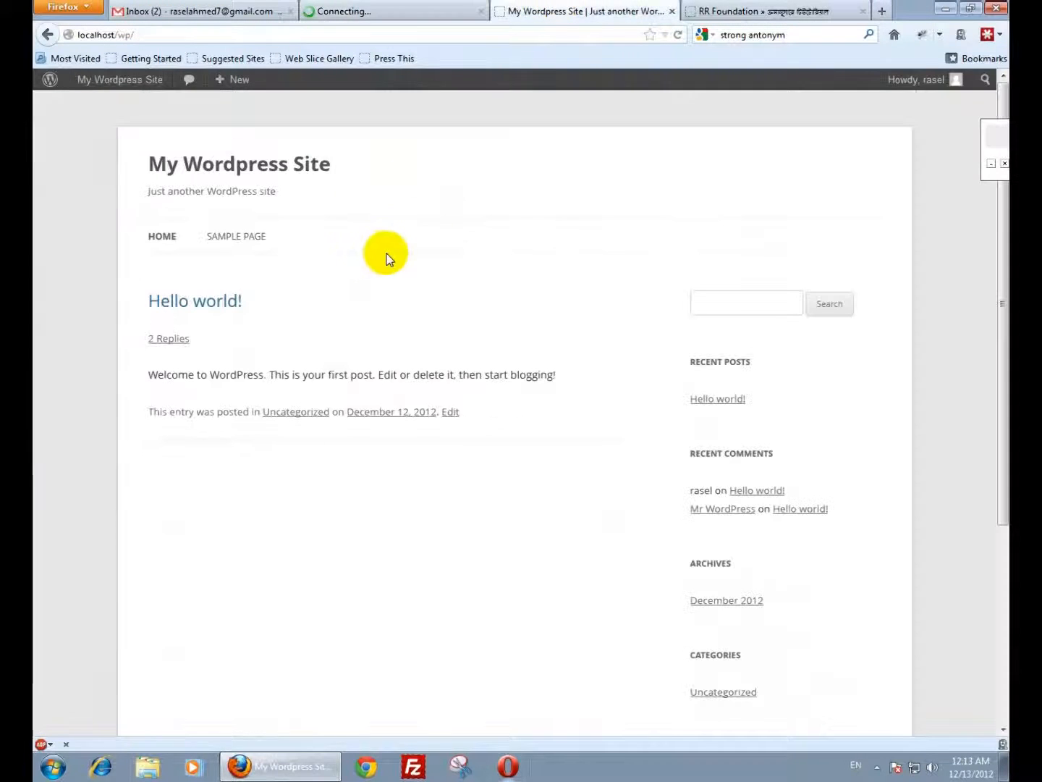
pyautogui.click(170, 165)
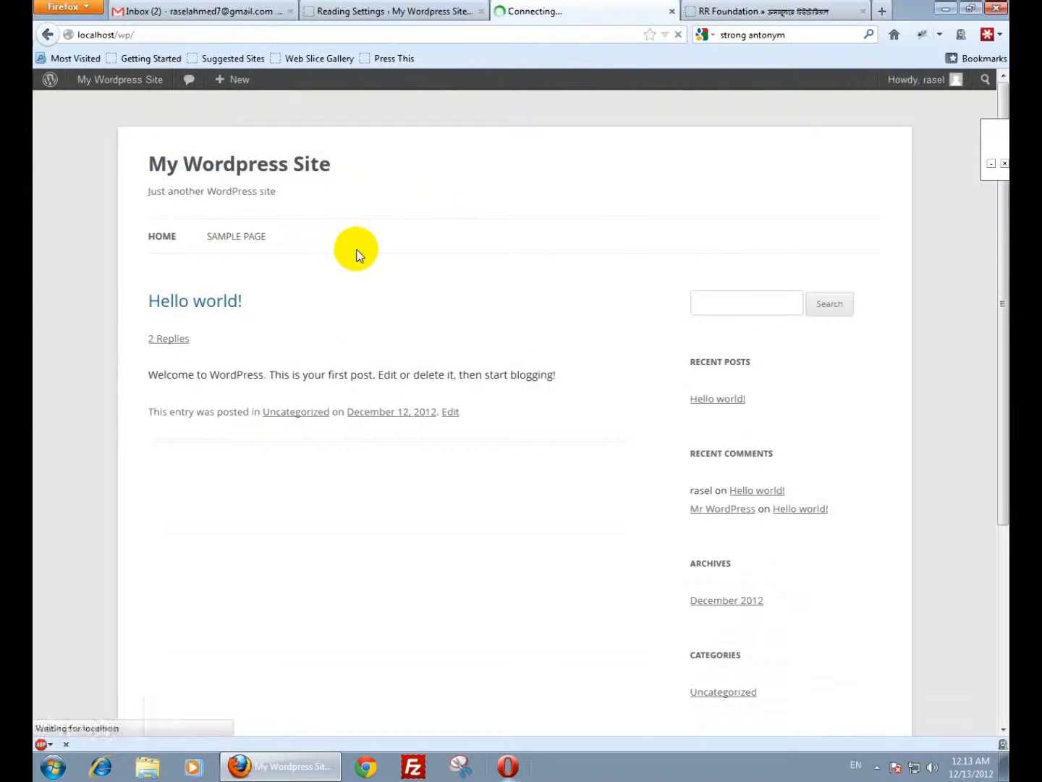
pyautogui.moveTo(334, 294); pyautogui.dragTo(355, 553)
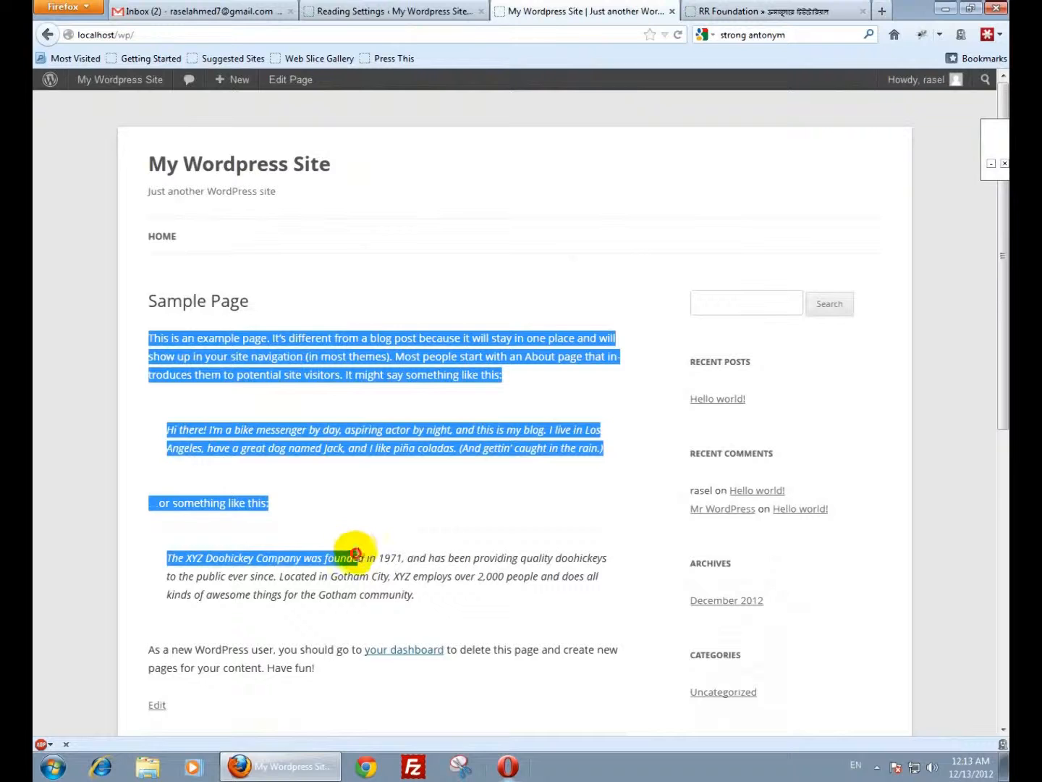
pyautogui.scroll(-5, 363, 472)
pyautogui.click(397, 406)
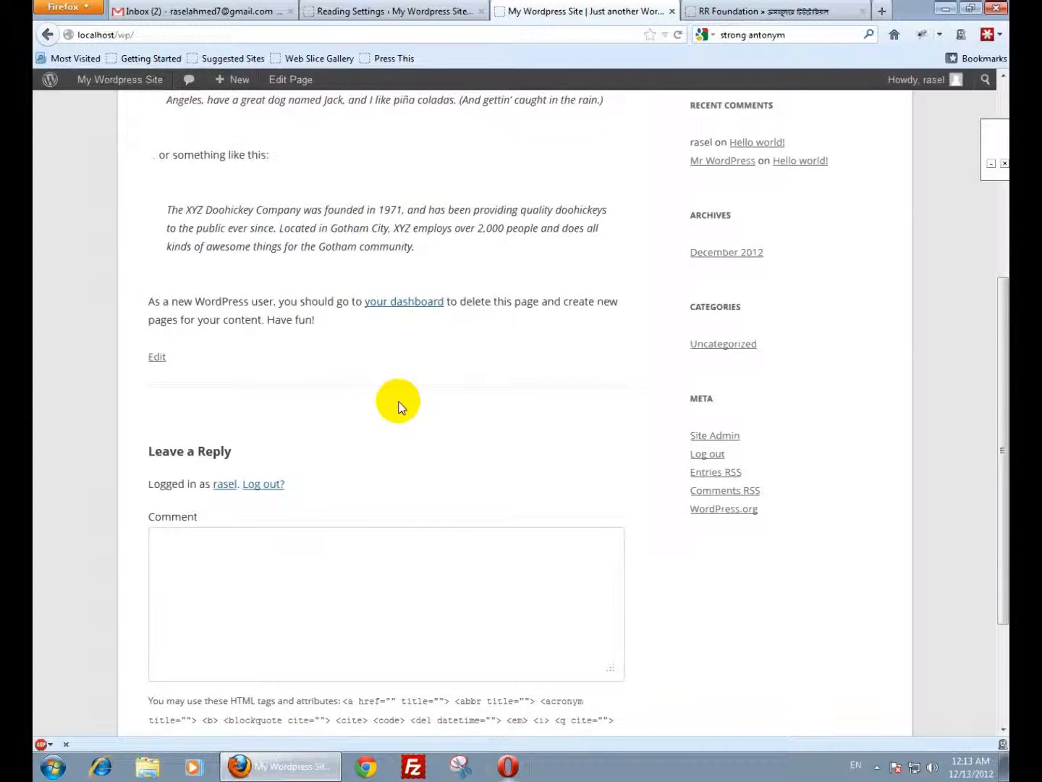
# Step: In the Reading settings, set the front page back to displaying the latest posts and save the changes
pyautogui.scroll(6, 399, 407)
pyautogui.click(406, 10)
pyautogui.click(339, 184)
pyautogui.click(210, 491)
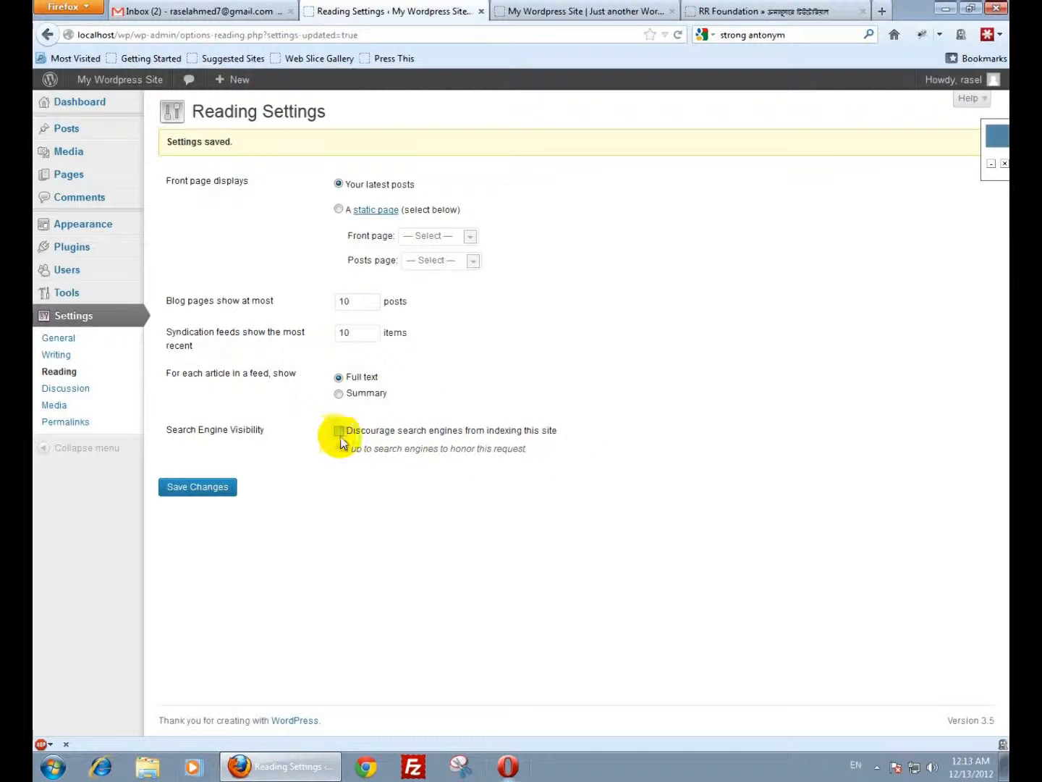
# Step: Open the Discussion settings, and examine the comment form at the end of the site's home page
pyautogui.click(64, 391)
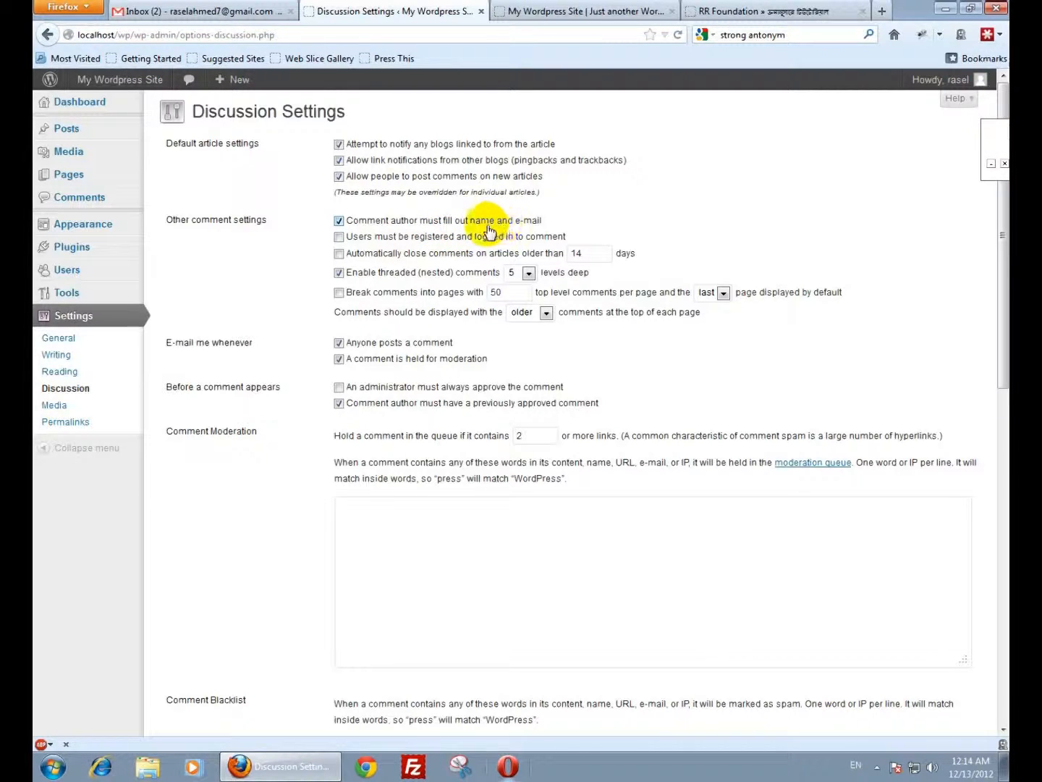
pyautogui.click(572, 11)
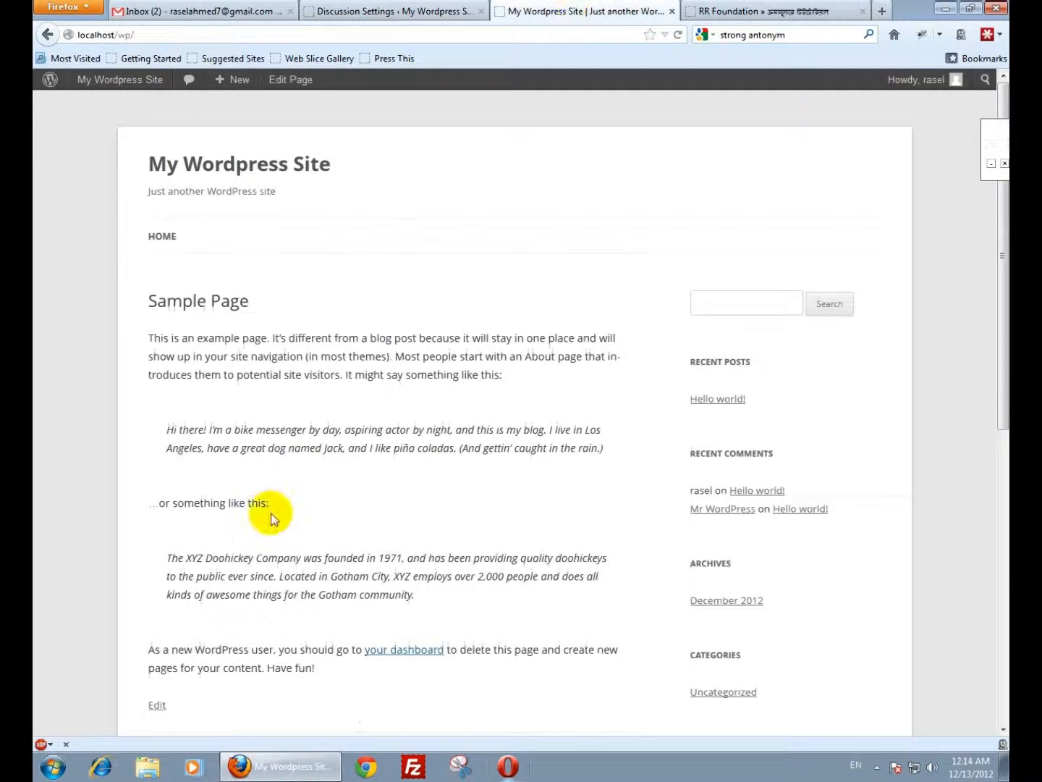
pyautogui.scroll(-10, 271, 512)
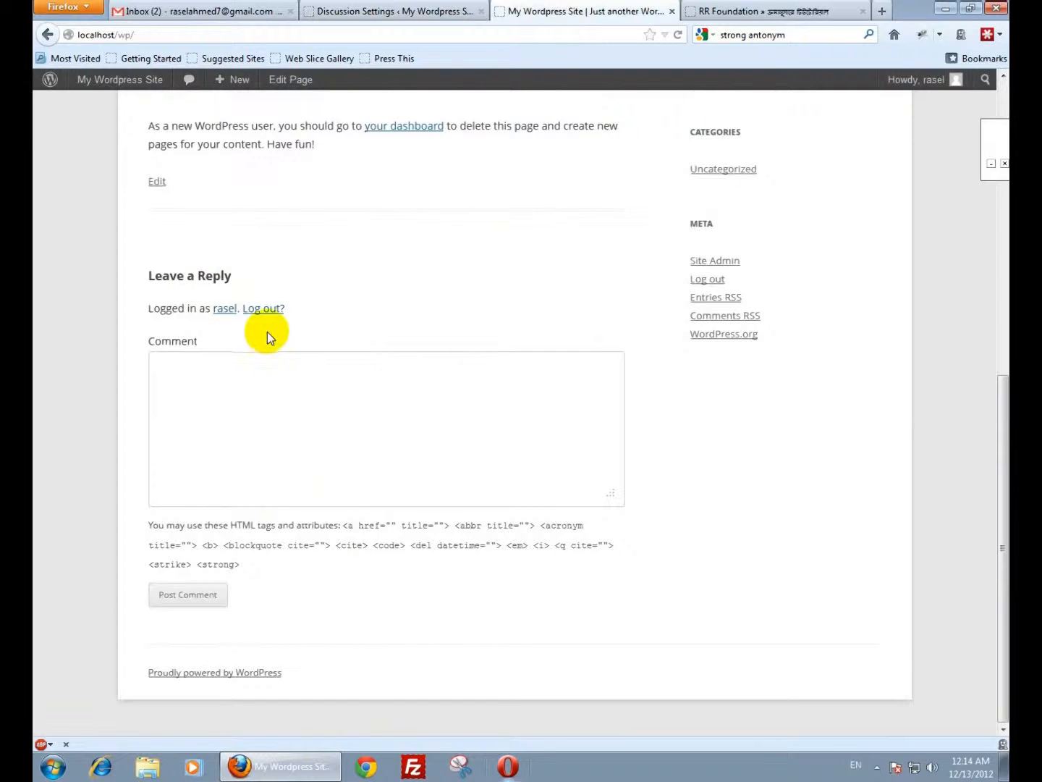
# Step: Copy the local site's address, localhost/wp/, and open it in Chrome
pyautogui.click(142, 34)
pyautogui.hotkey('ctrl', 'c')
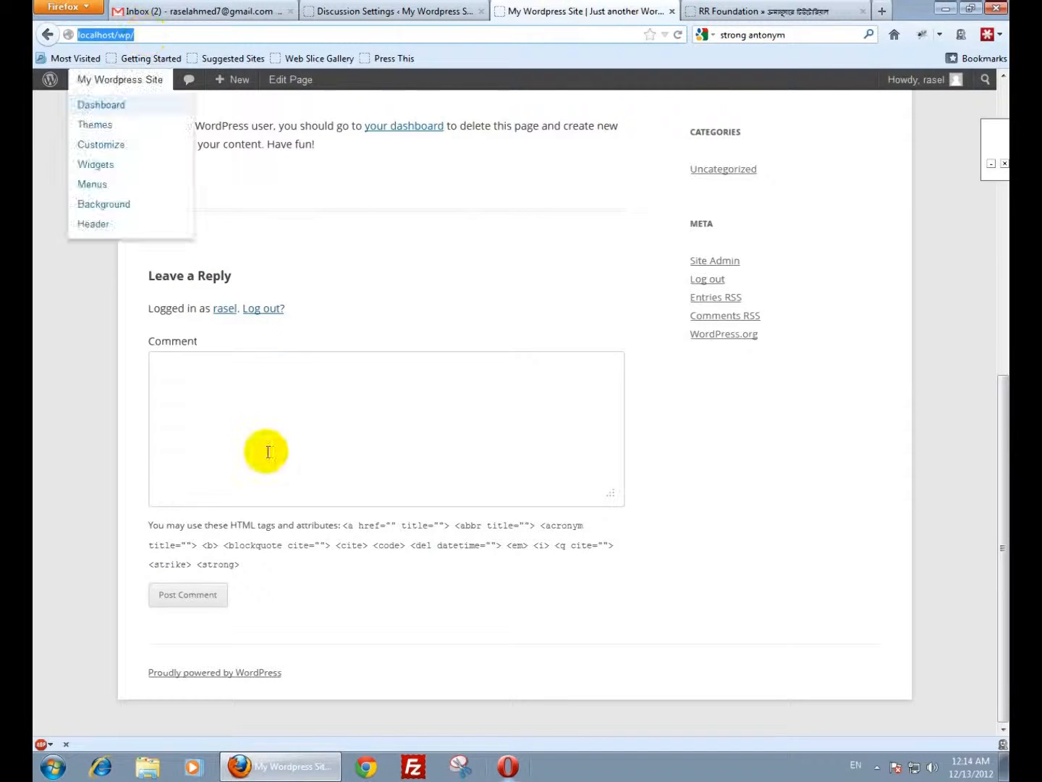
pyautogui.click(361, 765)
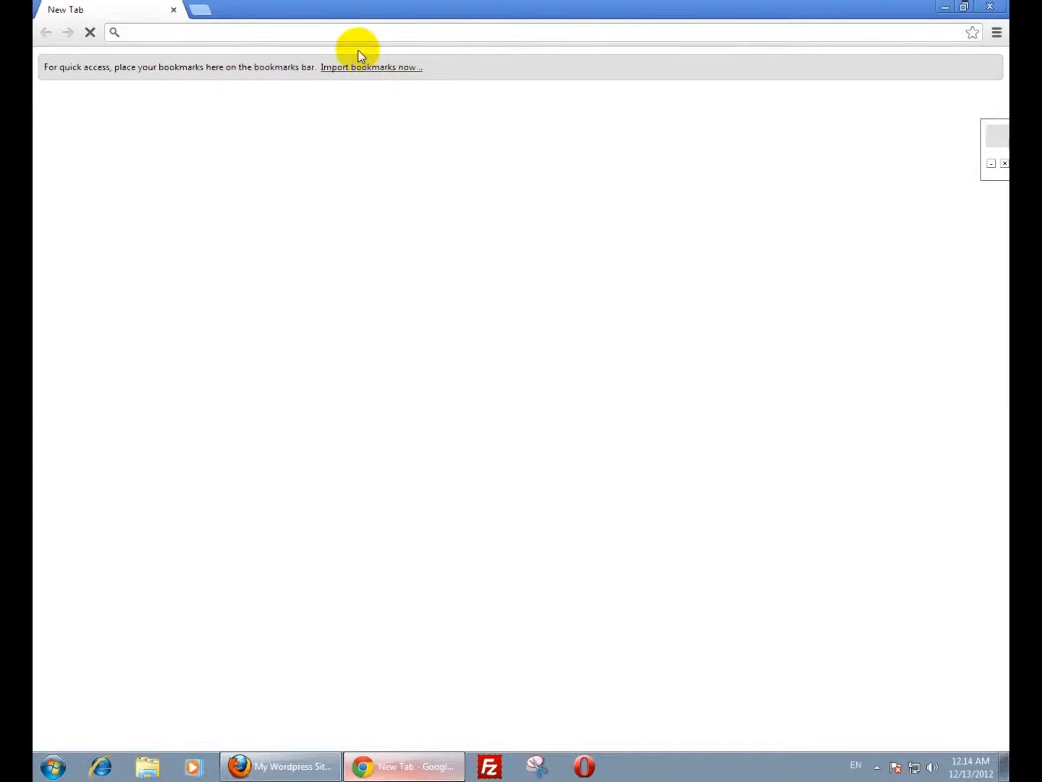
pyautogui.hotkey('ctrl', 'v')
pyautogui.press('Return')
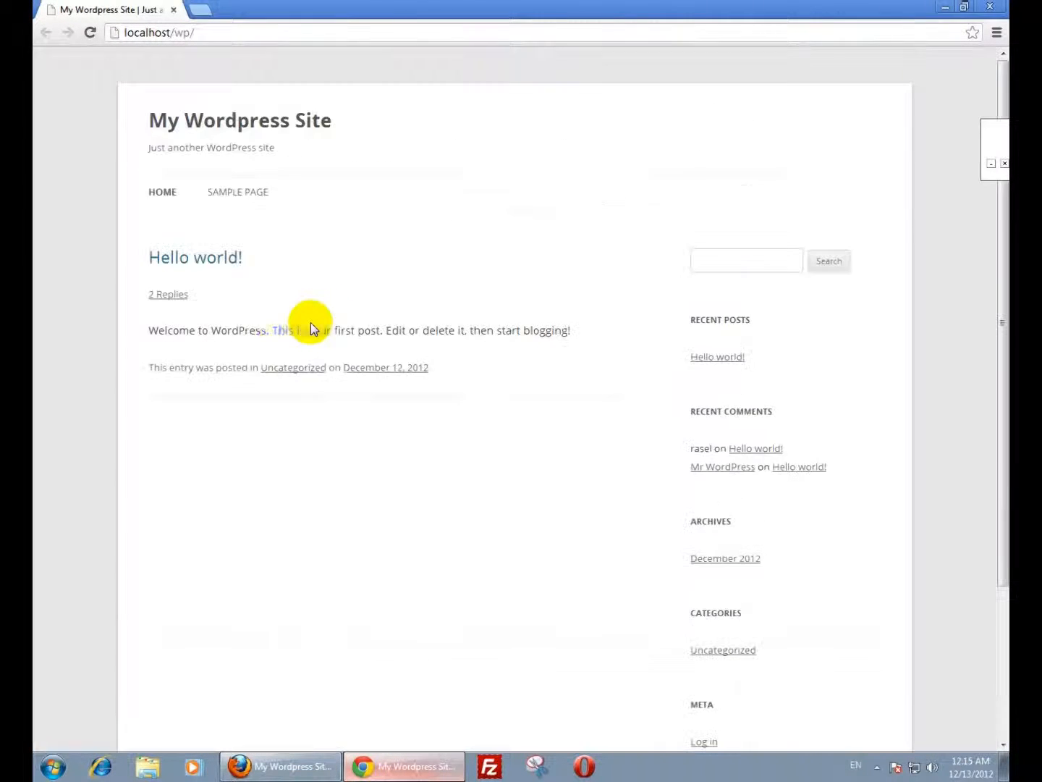
# Step: Open the Hello world! post, try to submit its comment form with the fields left empty, and go back to the post
pyautogui.click(192, 263)
pyautogui.scroll(-10, 276, 369)
pyautogui.click(232, 312)
pyautogui.click(220, 358)
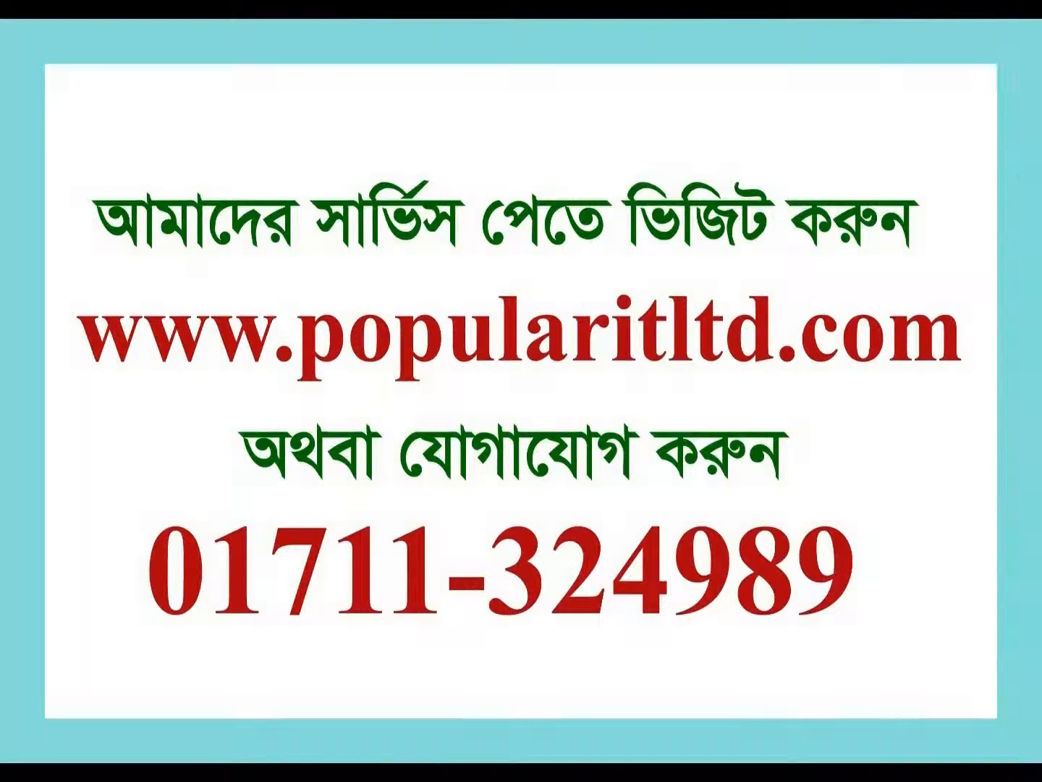
pyautogui.click(188, 681)
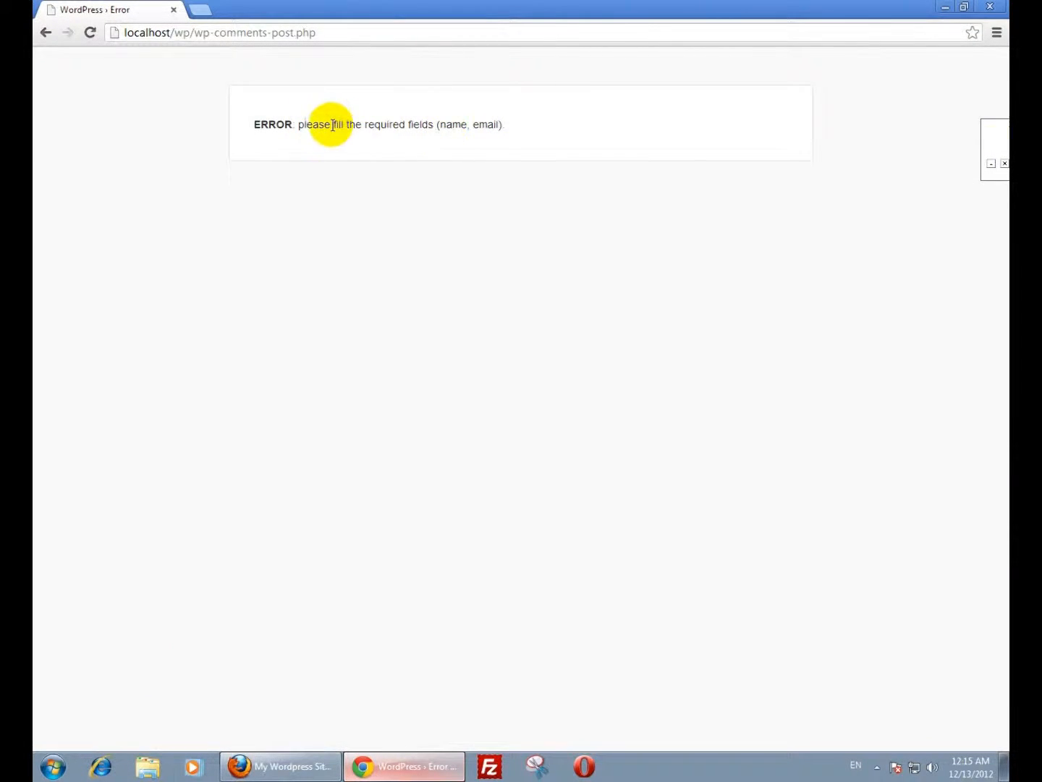
pyautogui.hotkey('alt', 'Left')
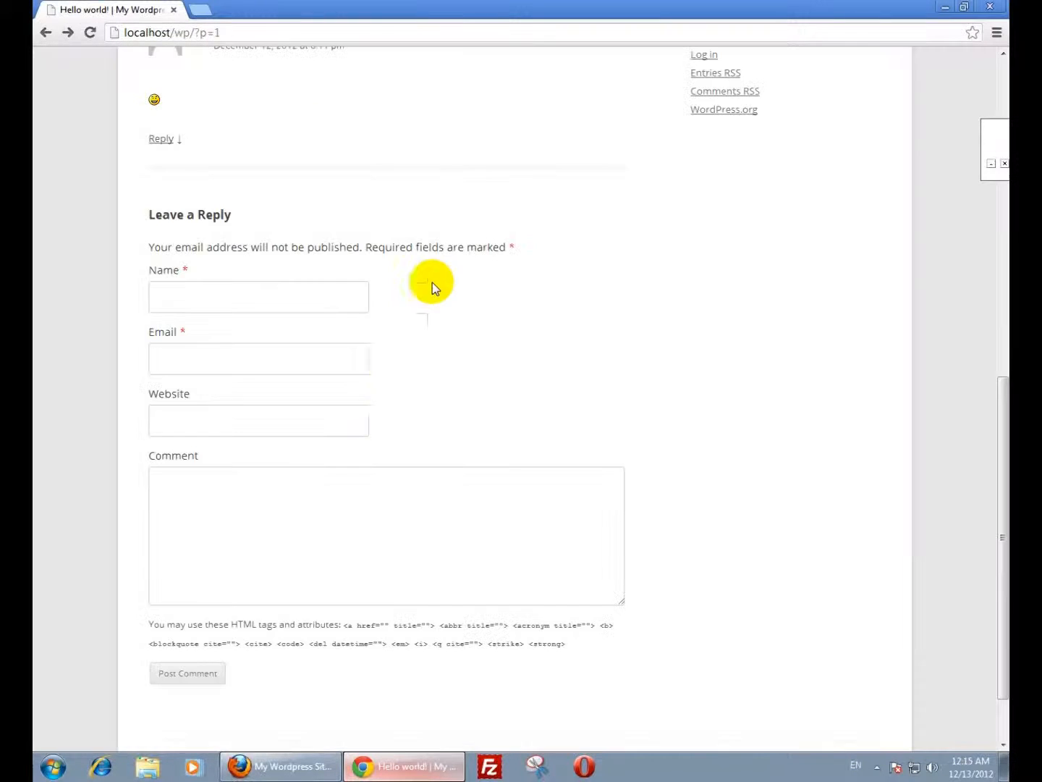
# Step: Switch to Firefox, require users to be registered and logged in to comment, and save the Discussion settings
pyautogui.click(281, 765)
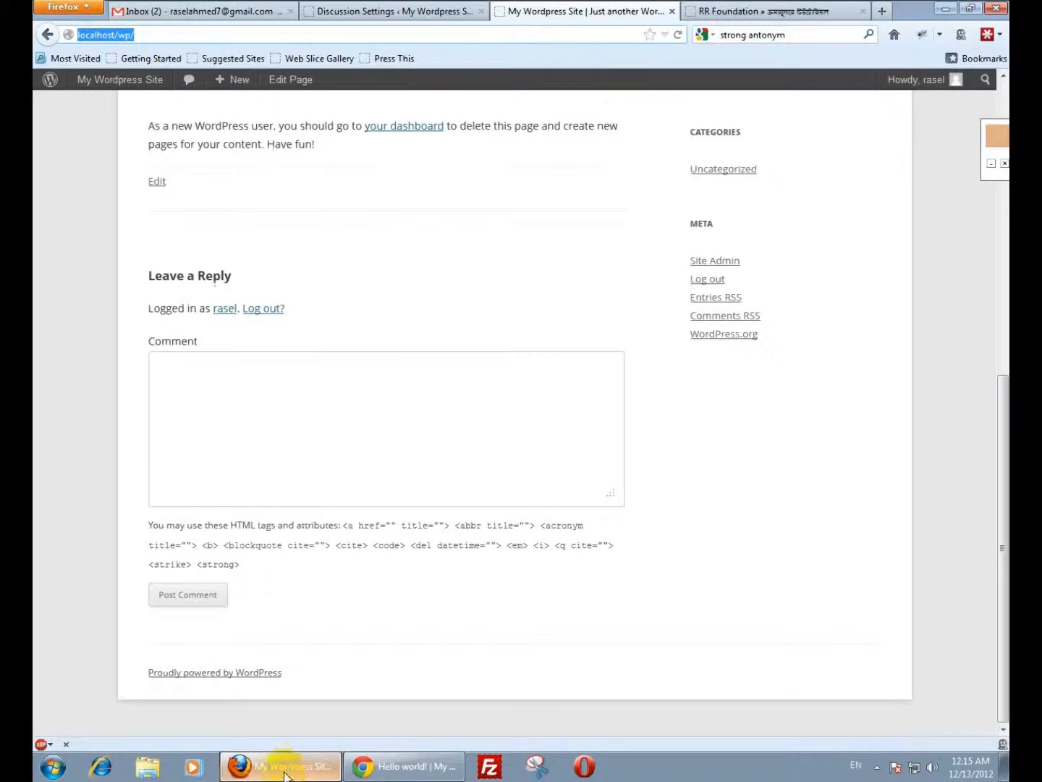
pyautogui.click(423, 12)
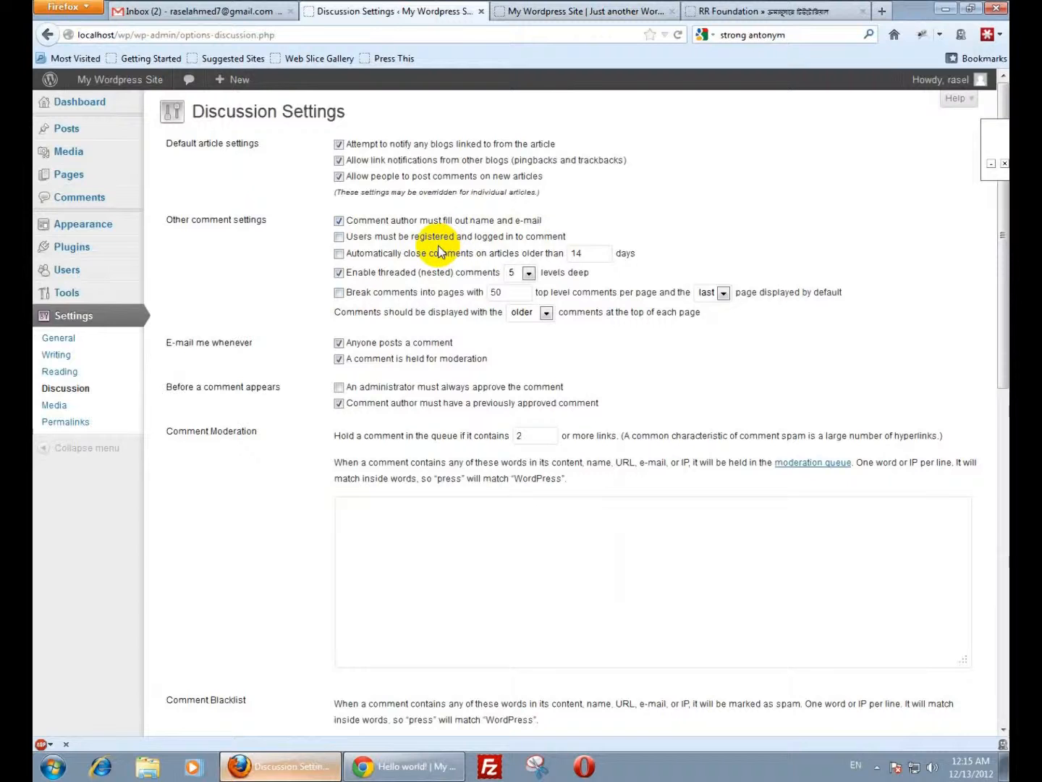
pyautogui.click(396, 236)
pyautogui.scroll(-8, 207, 594)
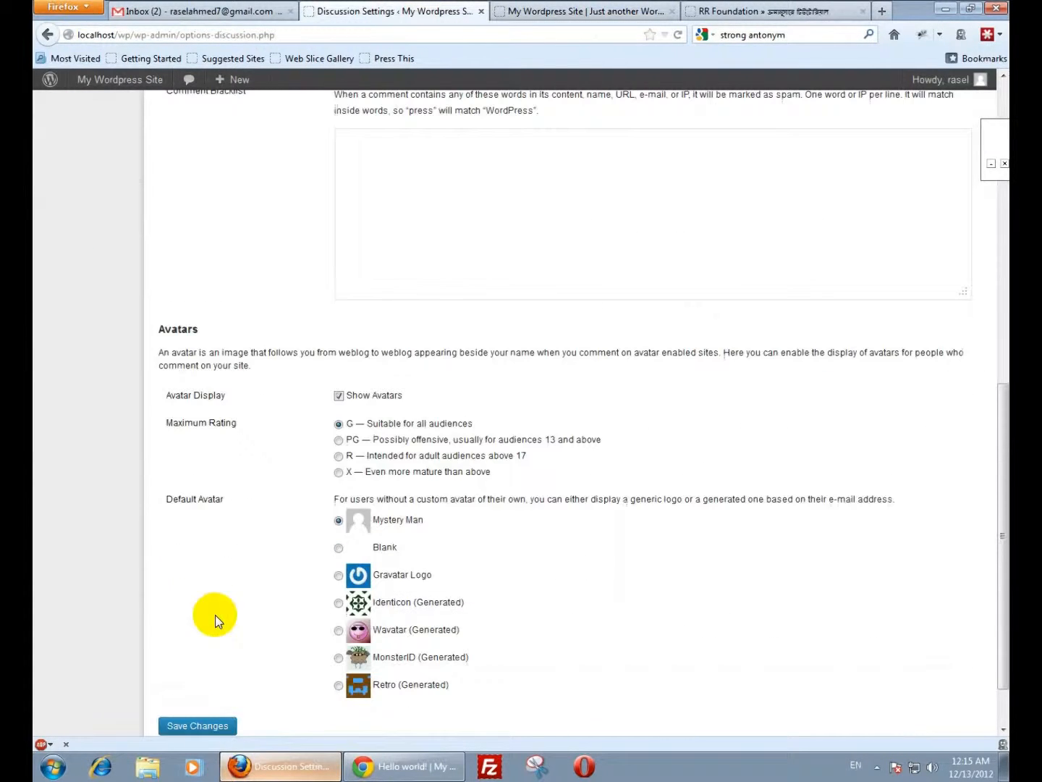
pyautogui.click(189, 726)
# Step: Reload the Hello world! post in Chrome after the settings are saved, and examine its comment section
pyautogui.click(391, 765)
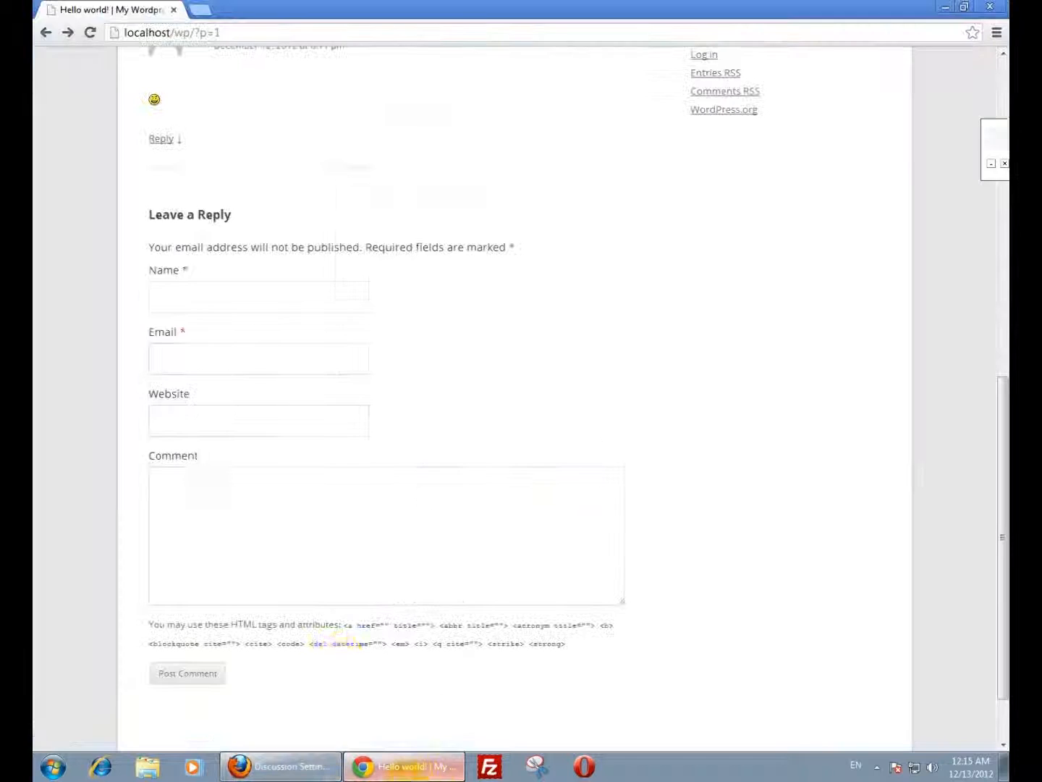
pyautogui.press('F5')
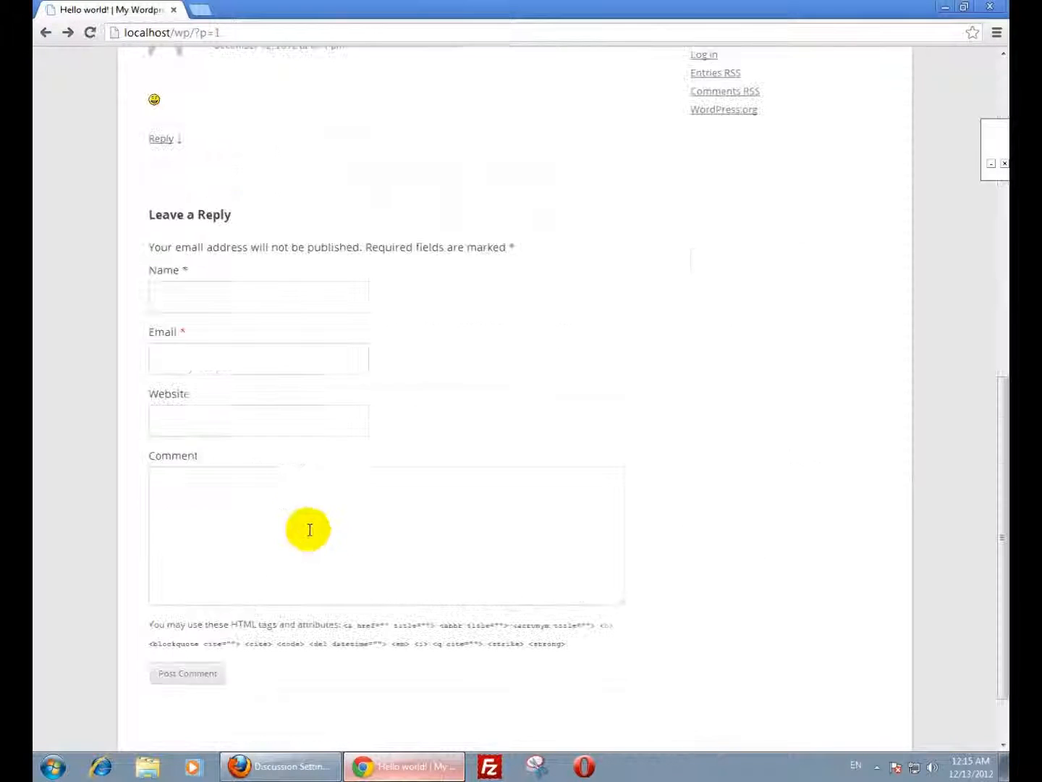
pyautogui.scroll(7, 313, 513)
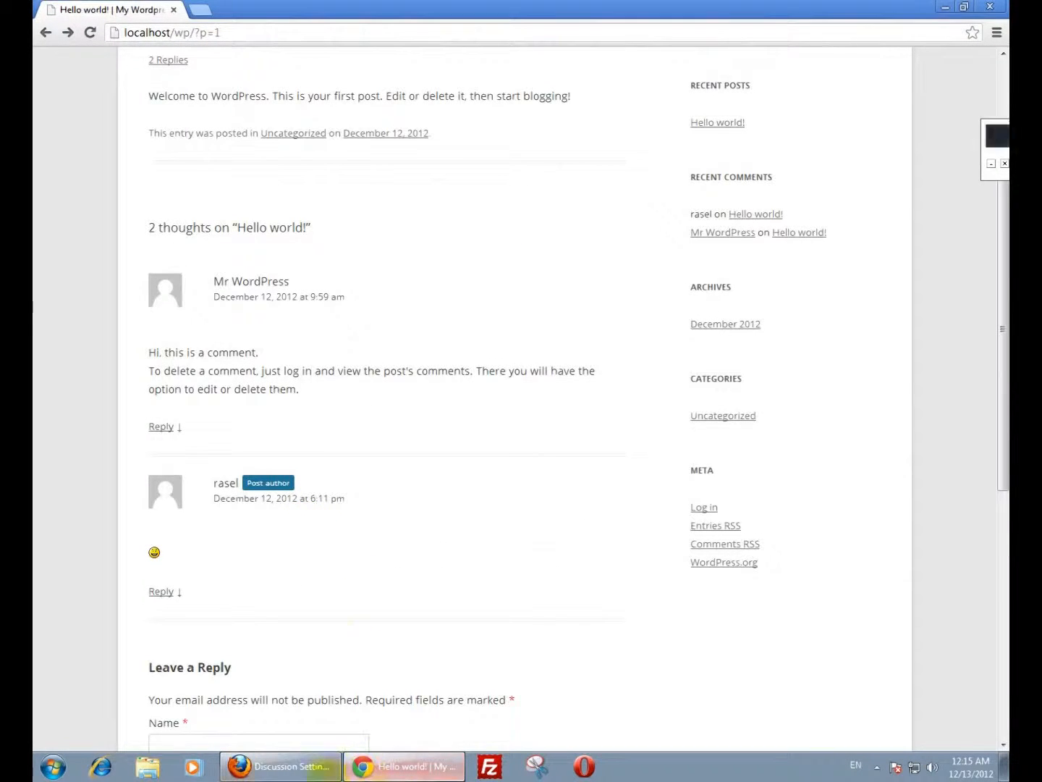
pyautogui.click(319, 766)
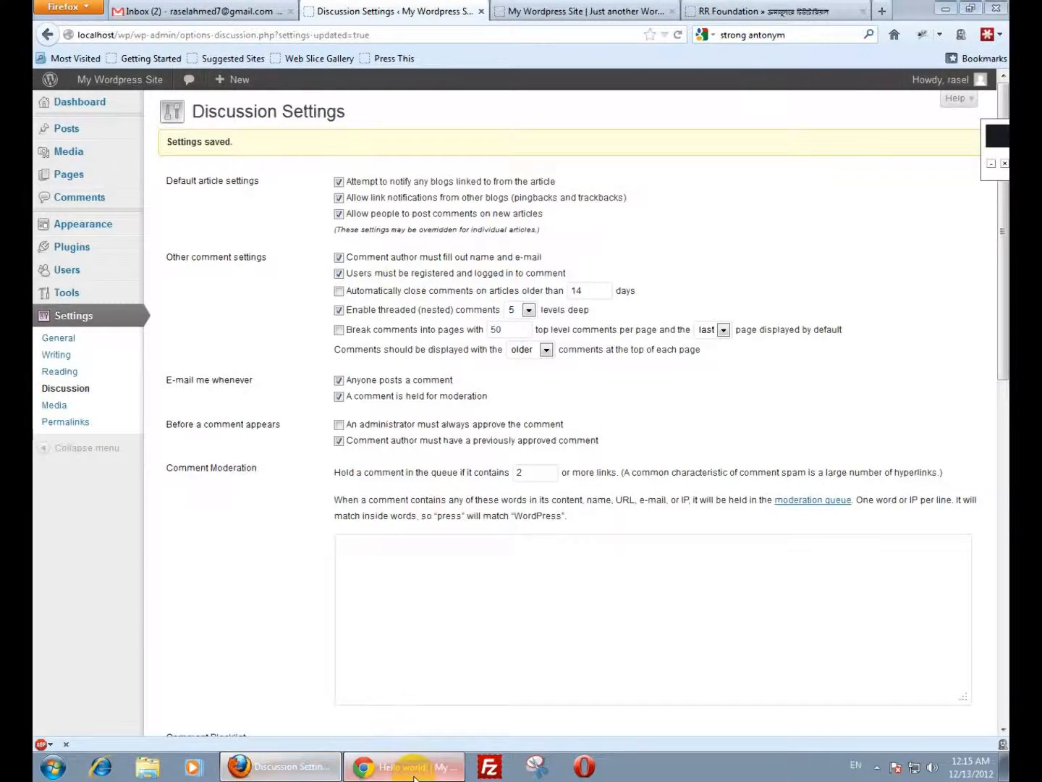
pyautogui.click(393, 765)
pyautogui.press('F5')
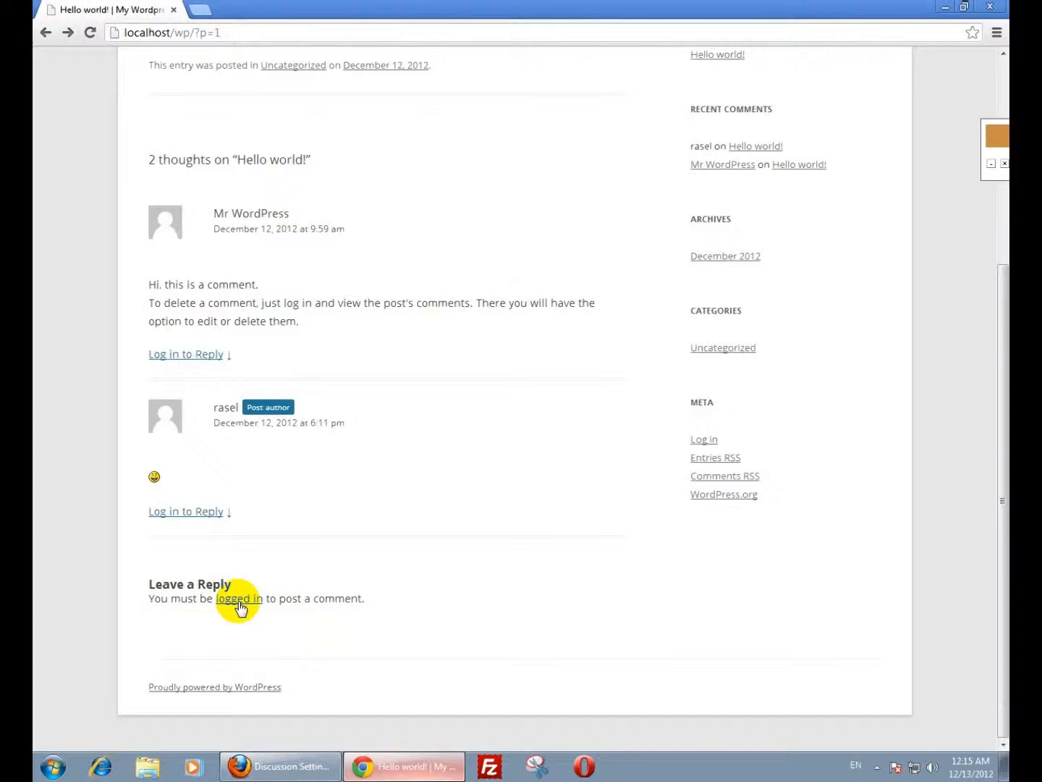
# Step: Return to the Discussion settings in Firefox and examine the number of days for automatically closing comments
pyautogui.click(281, 764)
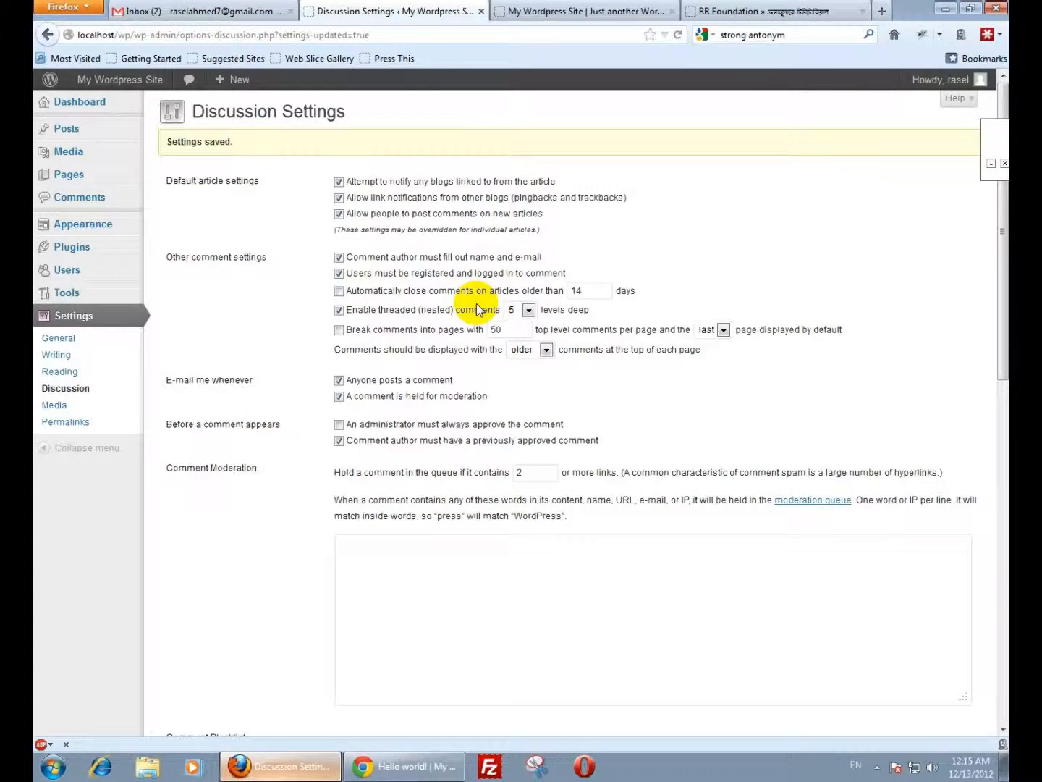
pyautogui.click(592, 291)
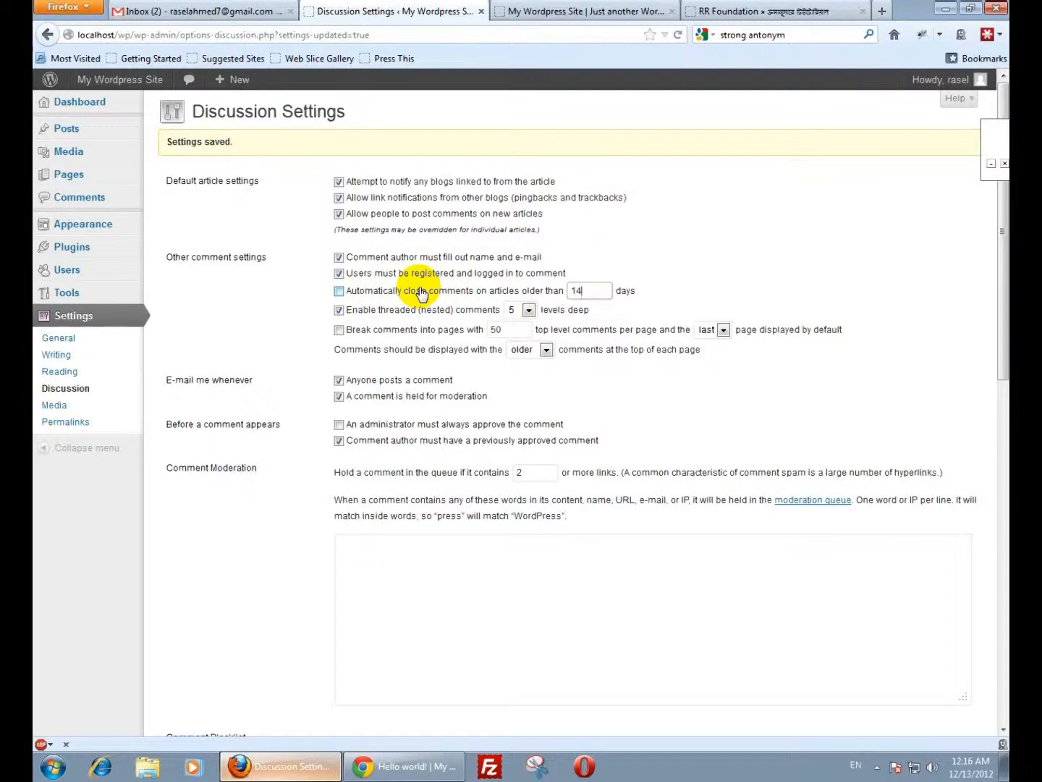
pyautogui.doubleClick(594, 289)
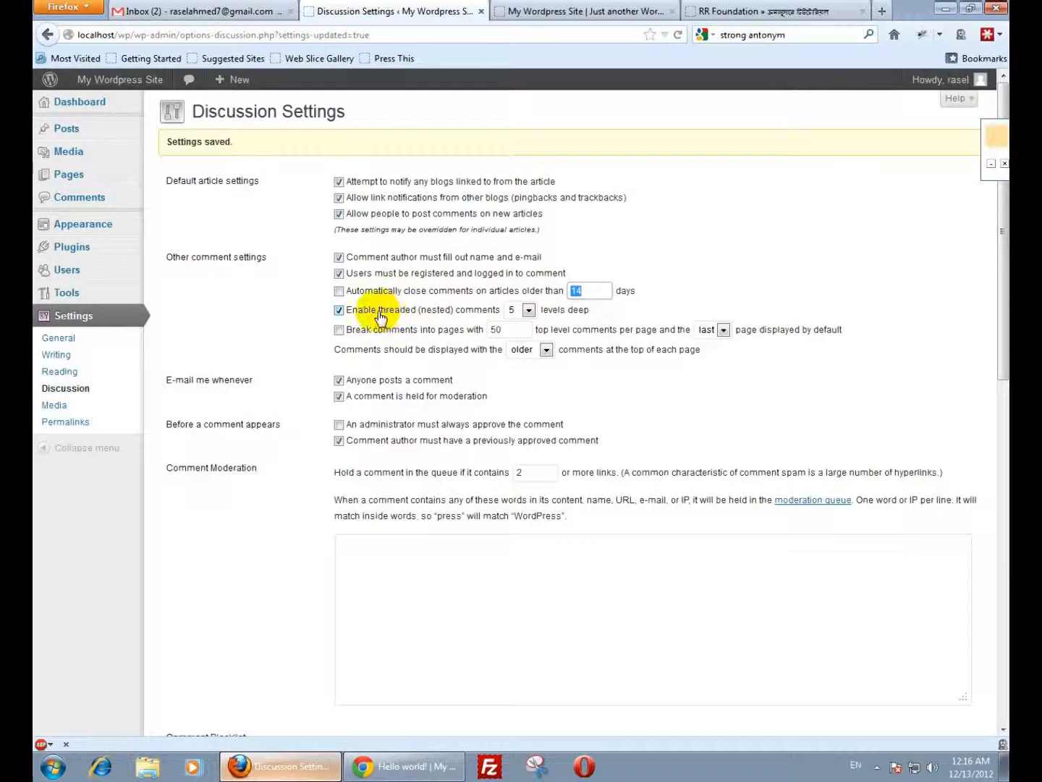
# Step: In Chrome, follow the first comment's reply link to the login page and return to the Hello world! post
pyautogui.click(293, 766)
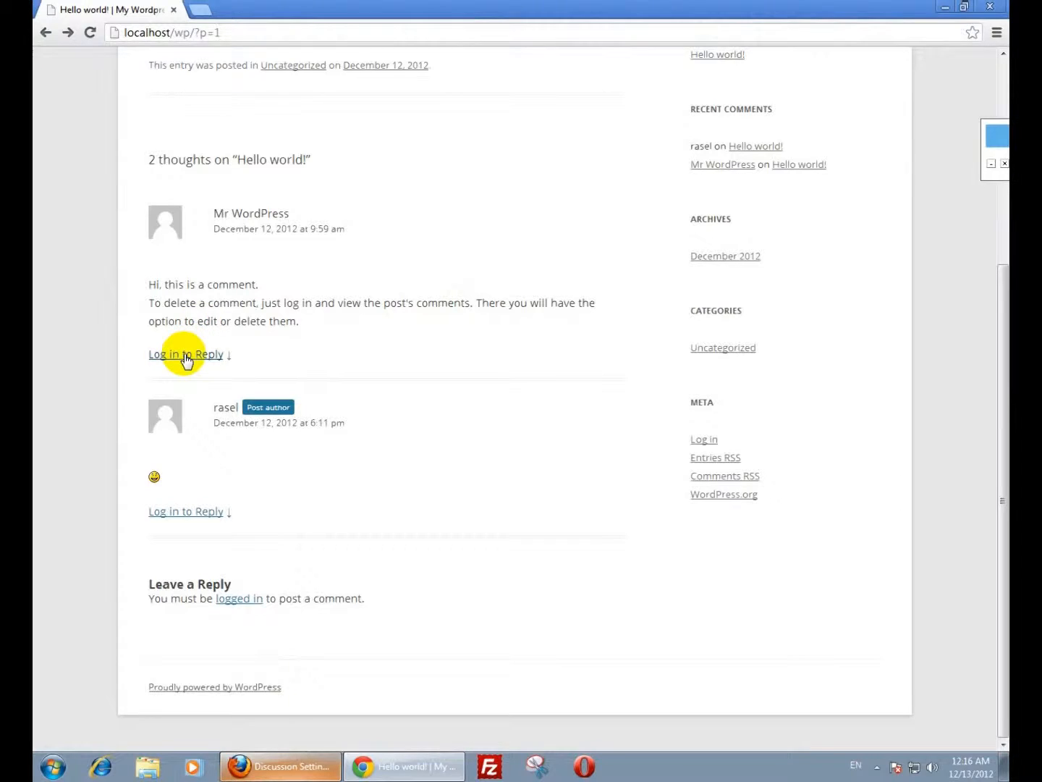
pyautogui.click(185, 355)
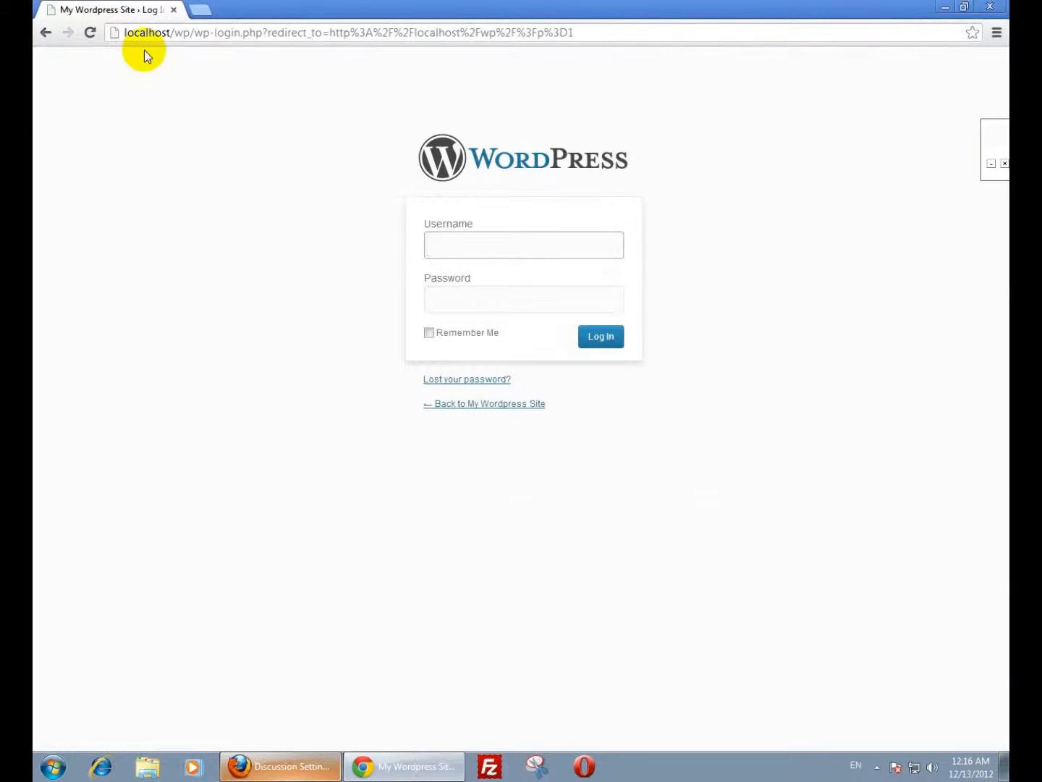
pyautogui.click(46, 33)
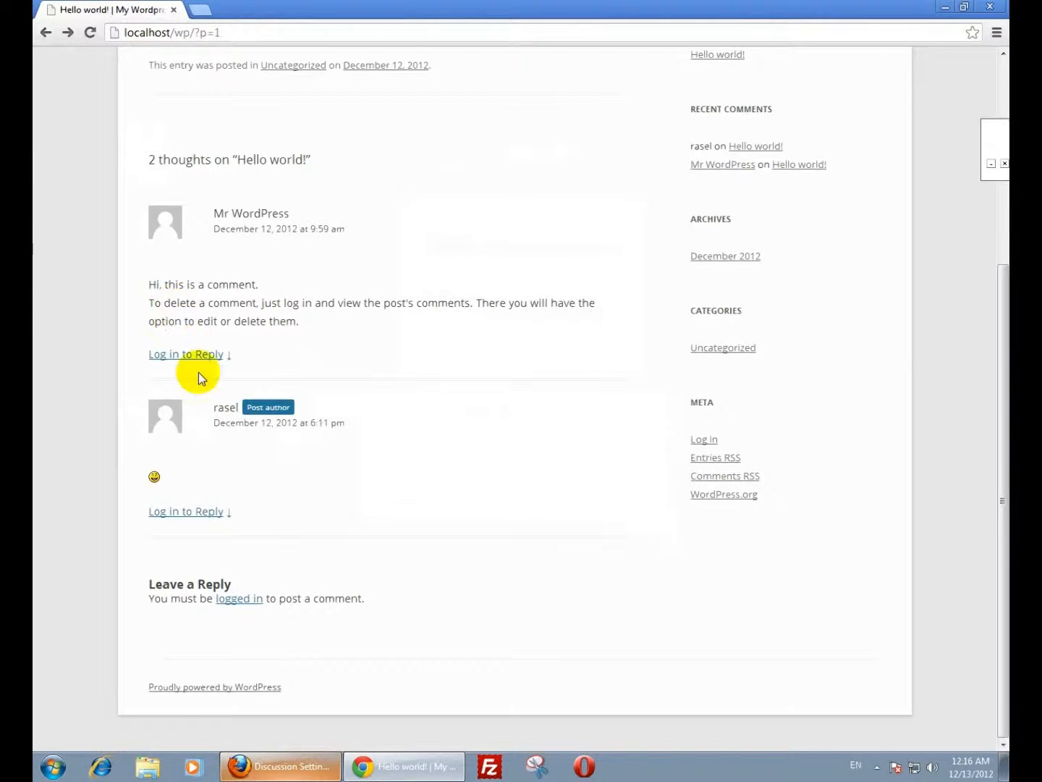
# Step: In Firefox's Discussion settings, turn on mandatory administrator approval of comments and turn it off again
pyautogui.click(278, 766)
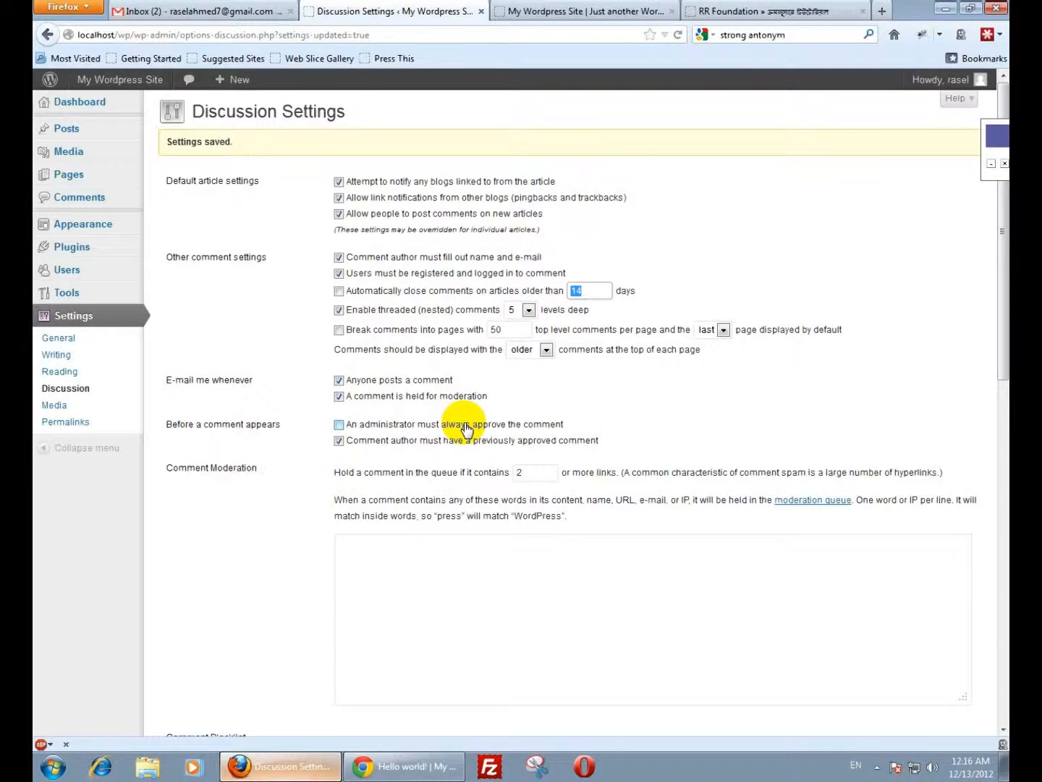
pyautogui.click(338, 425)
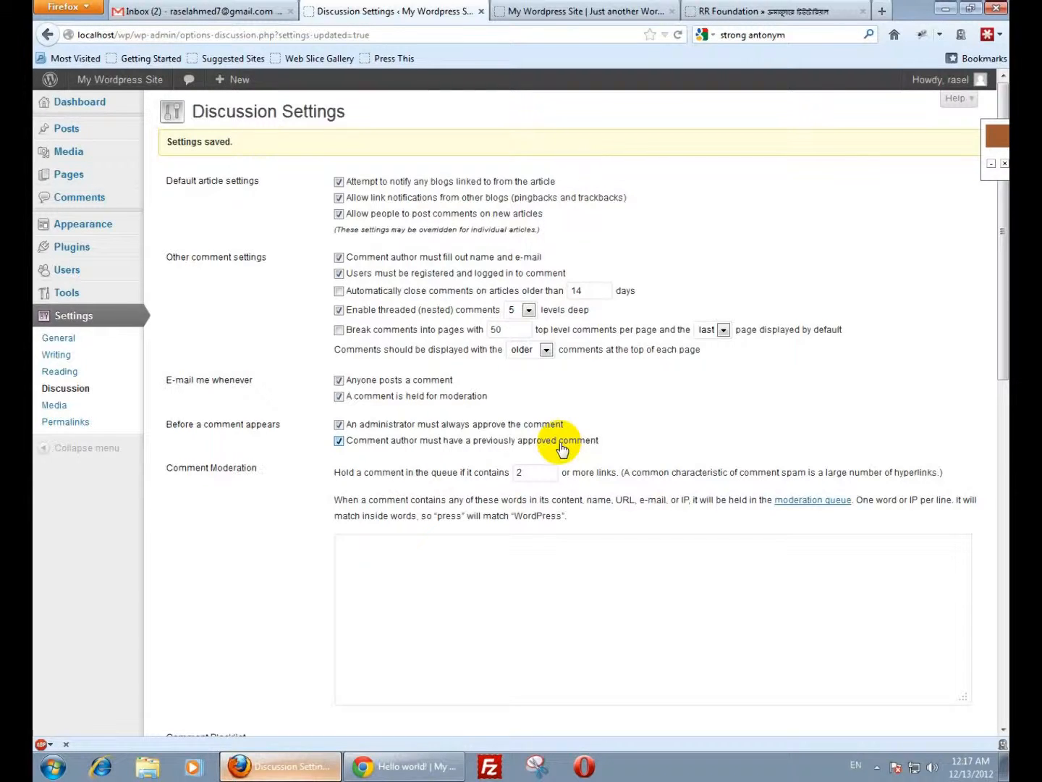
pyautogui.click(339, 424)
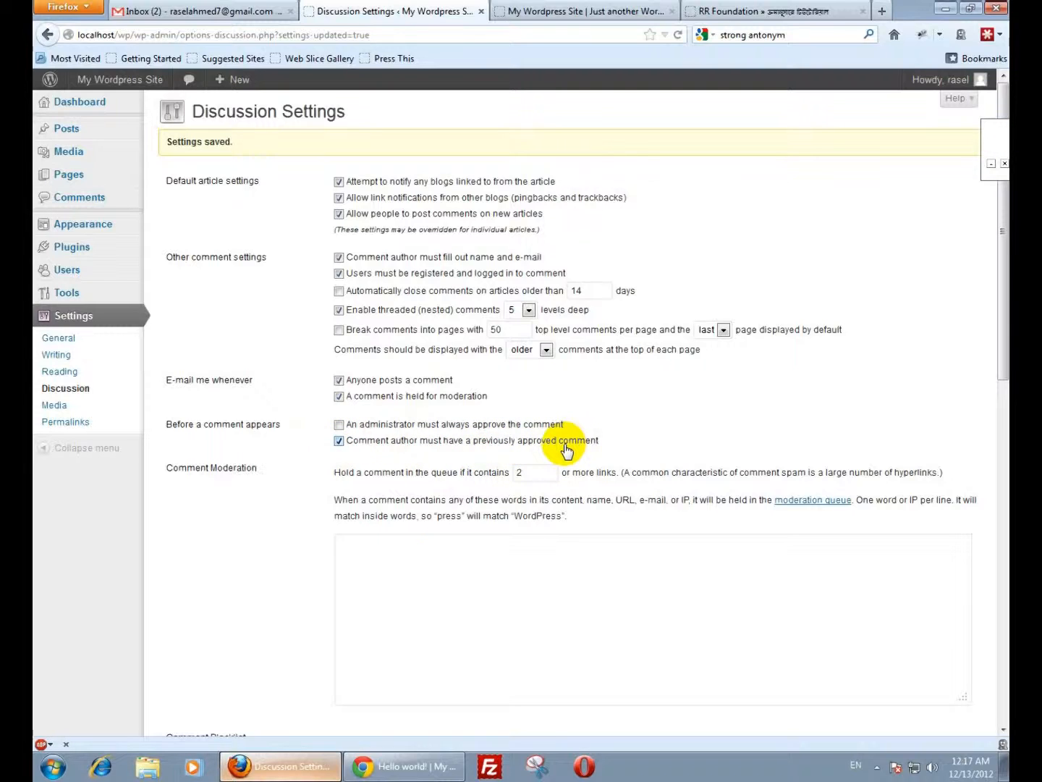
# Step: Examine the comment moderation link limit and word list, the comment blacklist, and the avatar options
pyautogui.scroll(-2, 418, 525)
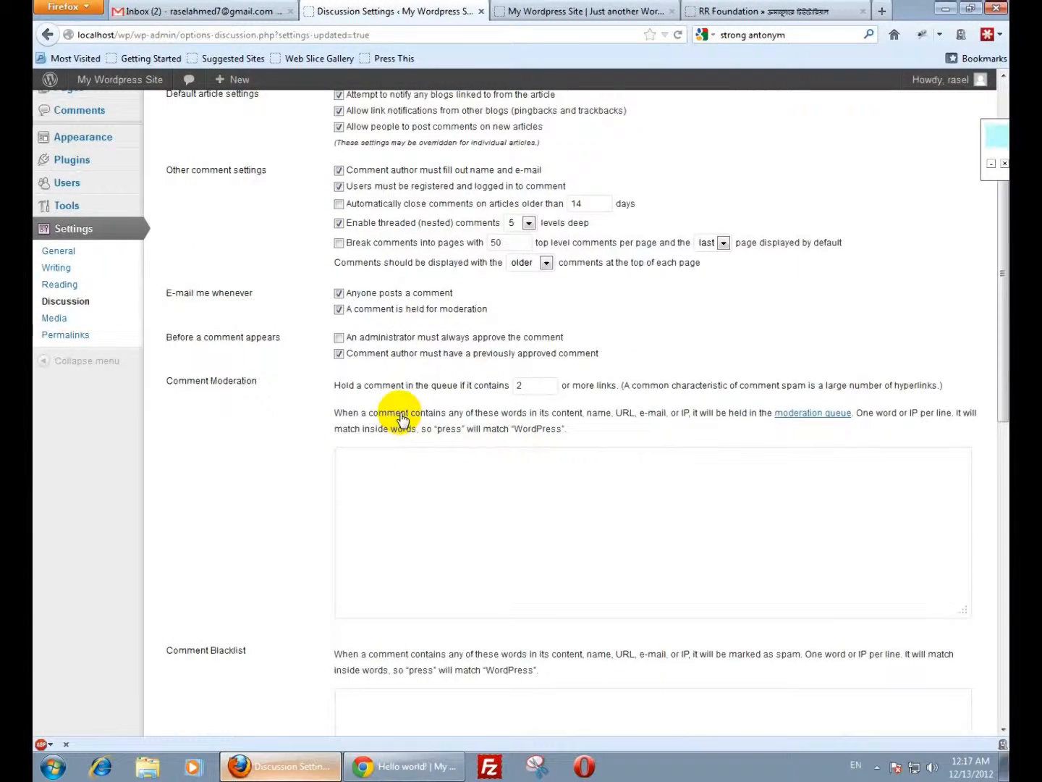
pyautogui.click(537, 385)
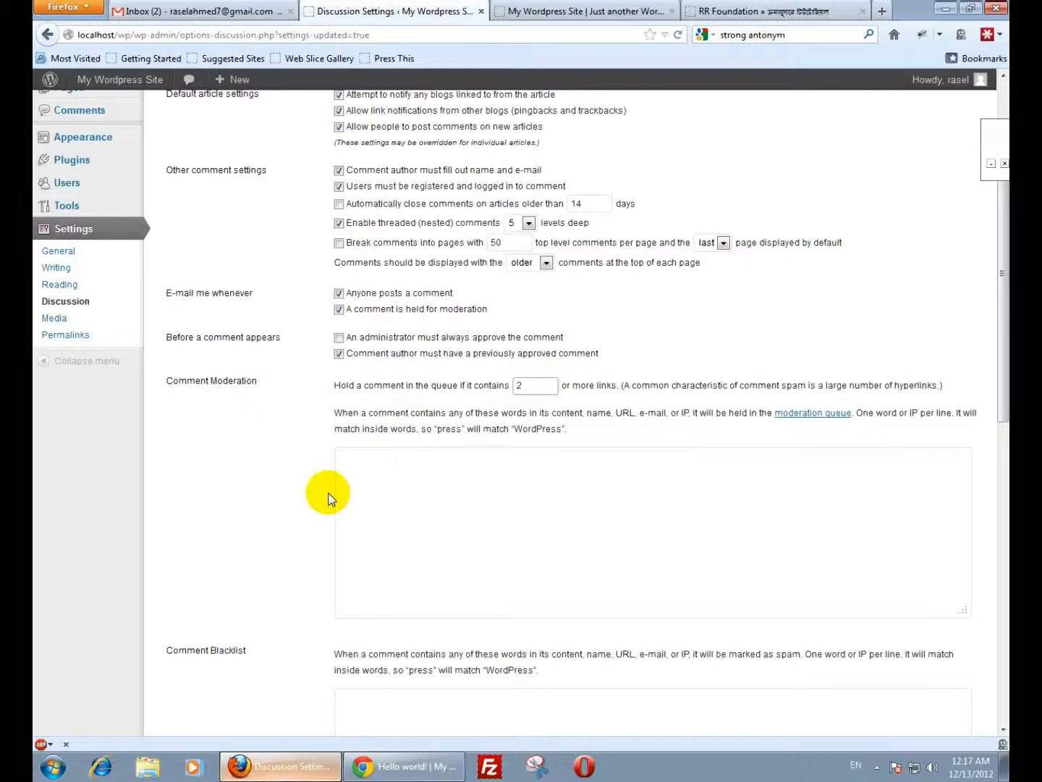
pyautogui.click(427, 488)
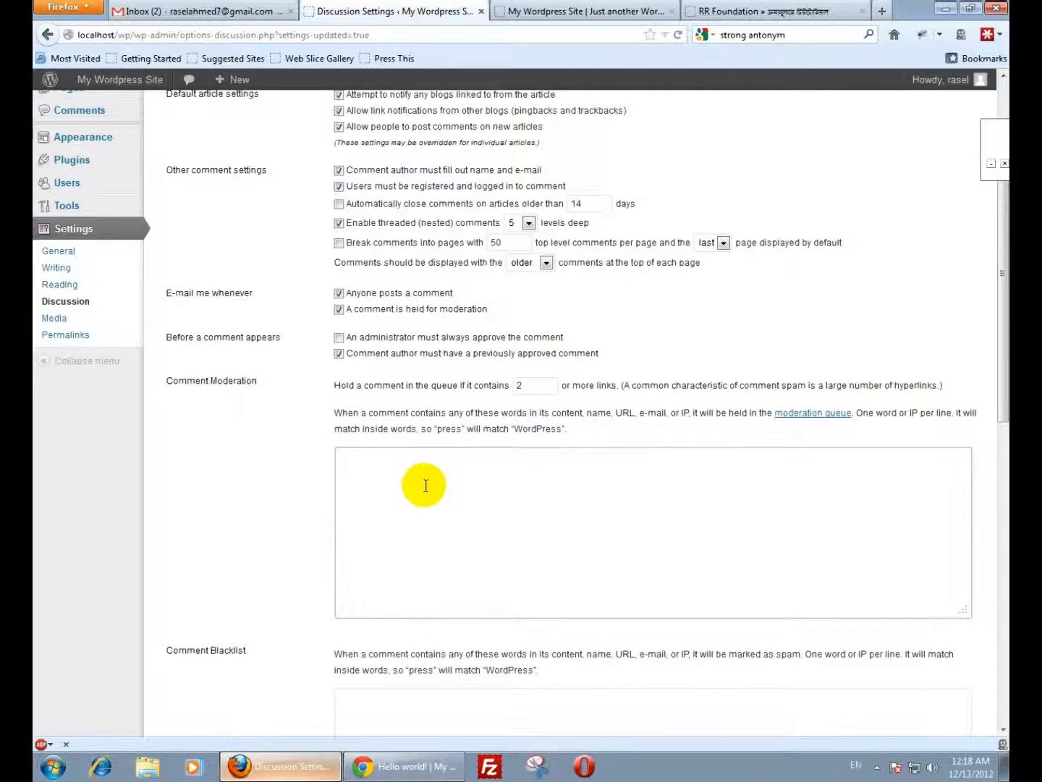
pyautogui.scroll(-4, 426, 486)
pyautogui.click(376, 538)
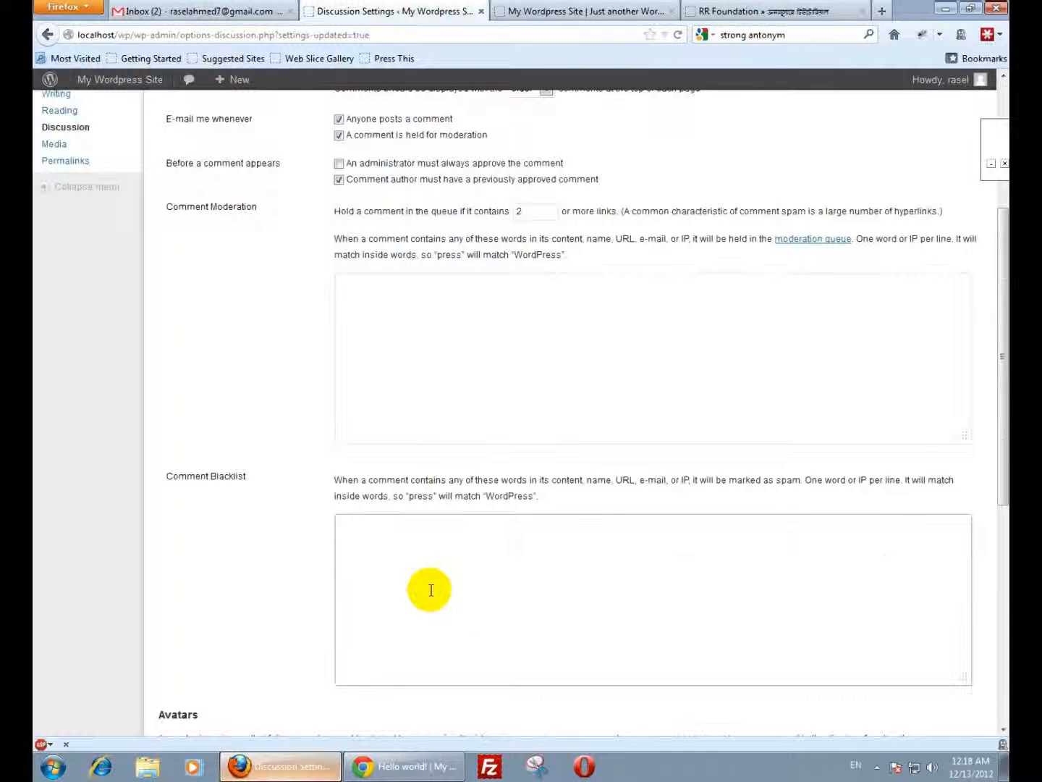
pyautogui.scroll(-6, 431, 590)
pyautogui.scroll(-4, 195, 478)
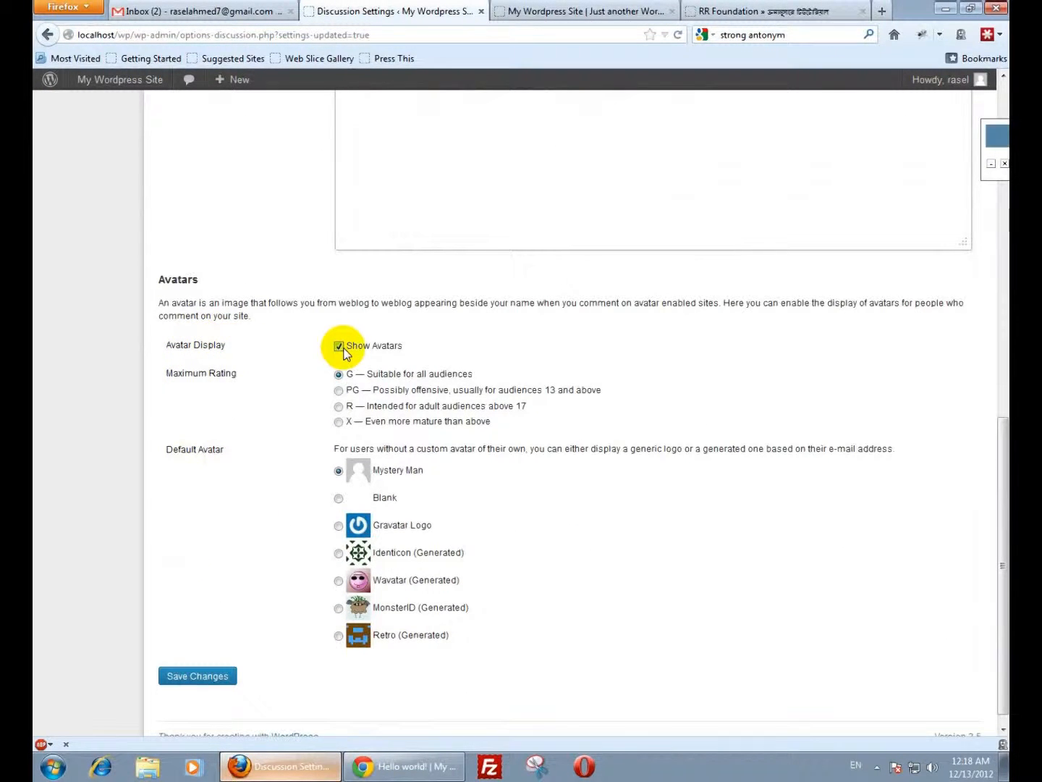
# Step: Examine the commenters' avatars on the post in Chrome, and return to the start of the Discussion settings in Firefox
pyautogui.click(404, 765)
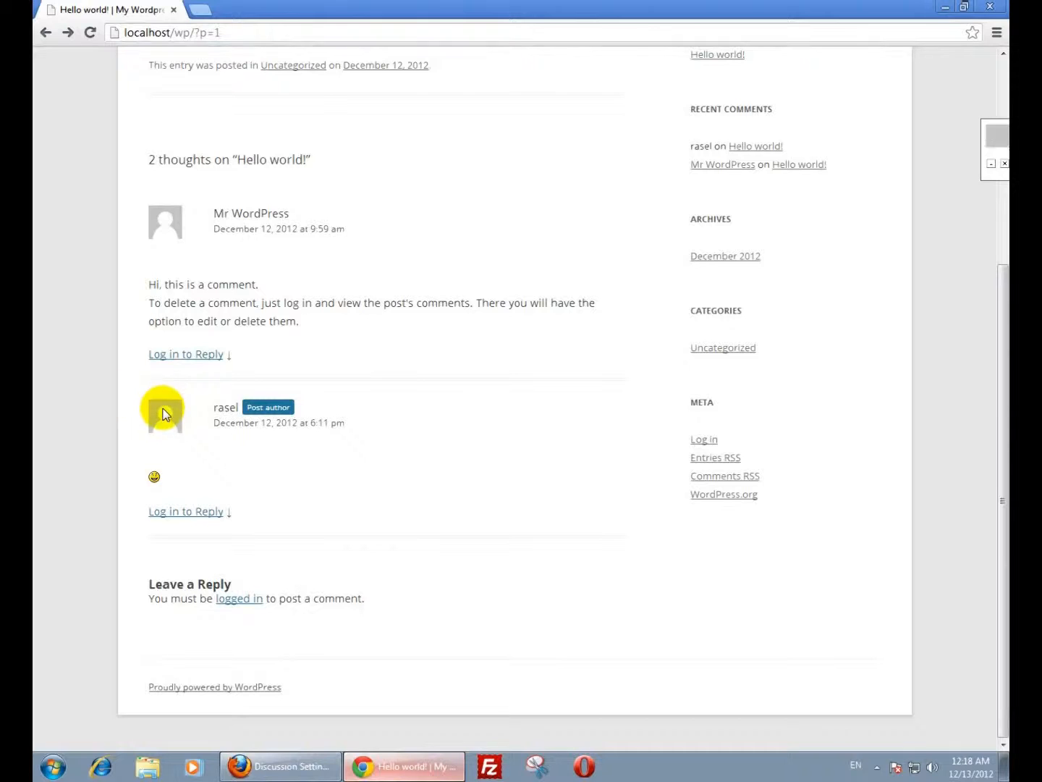
pyautogui.click(414, 764)
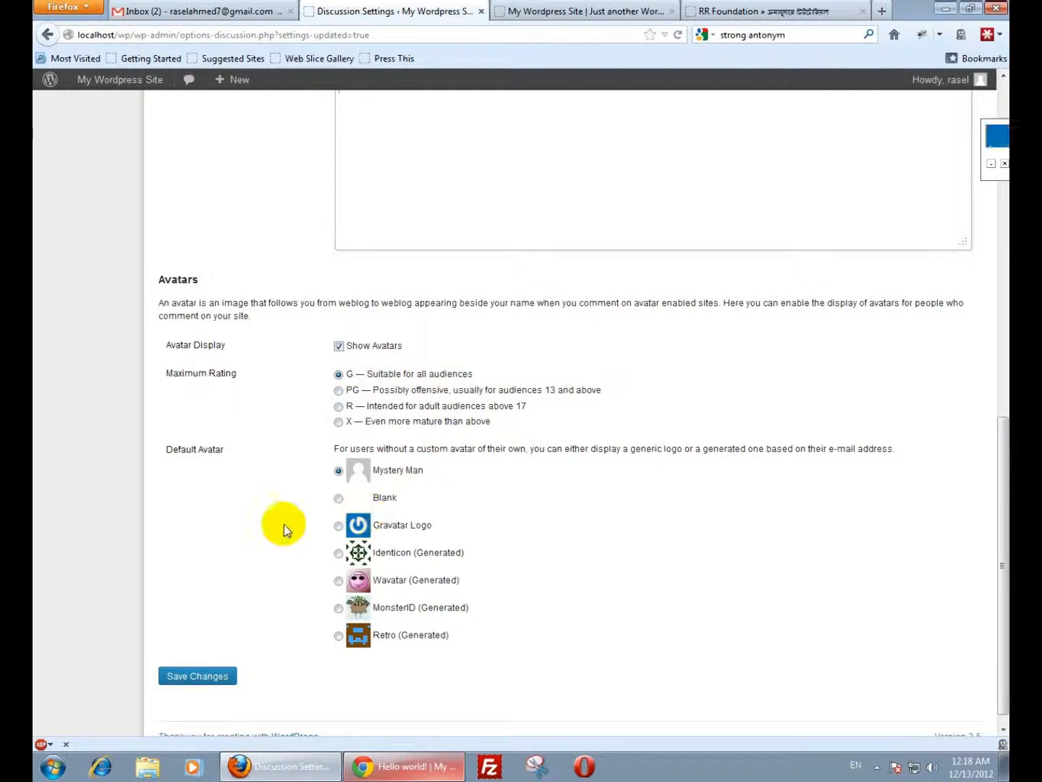
pyautogui.scroll(3, 237, 553)
pyautogui.scroll(5, 238, 555)
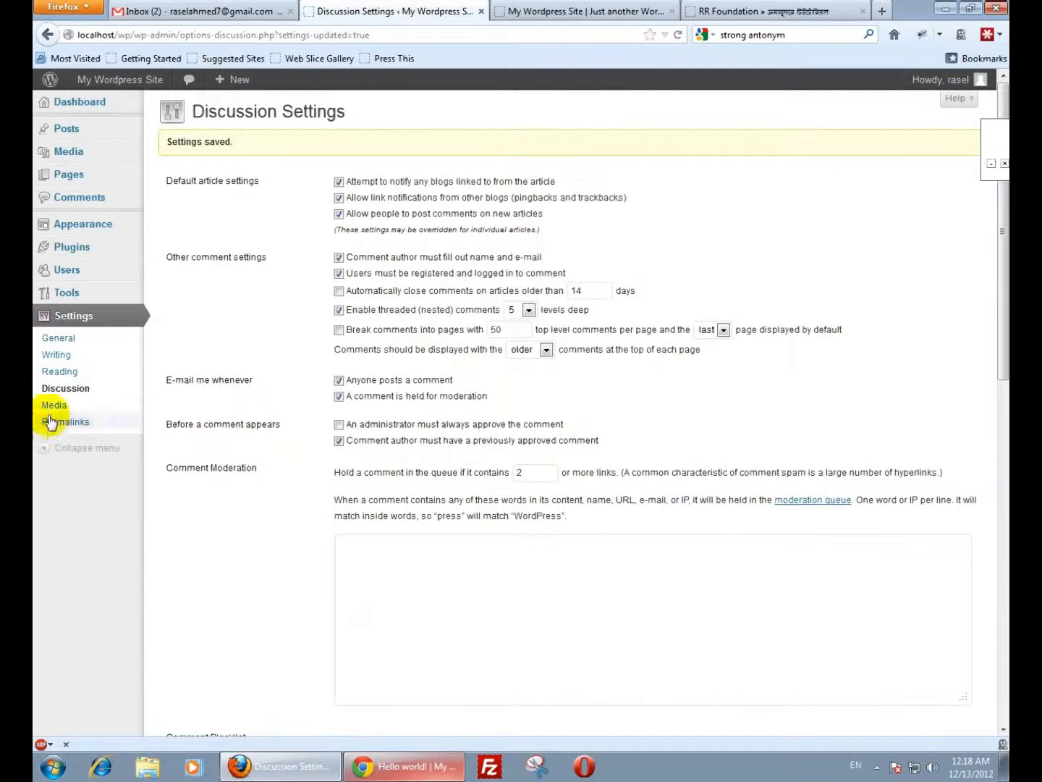
# Step: Look over the Discussion settings down to the avatar options once more, and open the Media settings
pyautogui.scroll(-8, 391, 460)
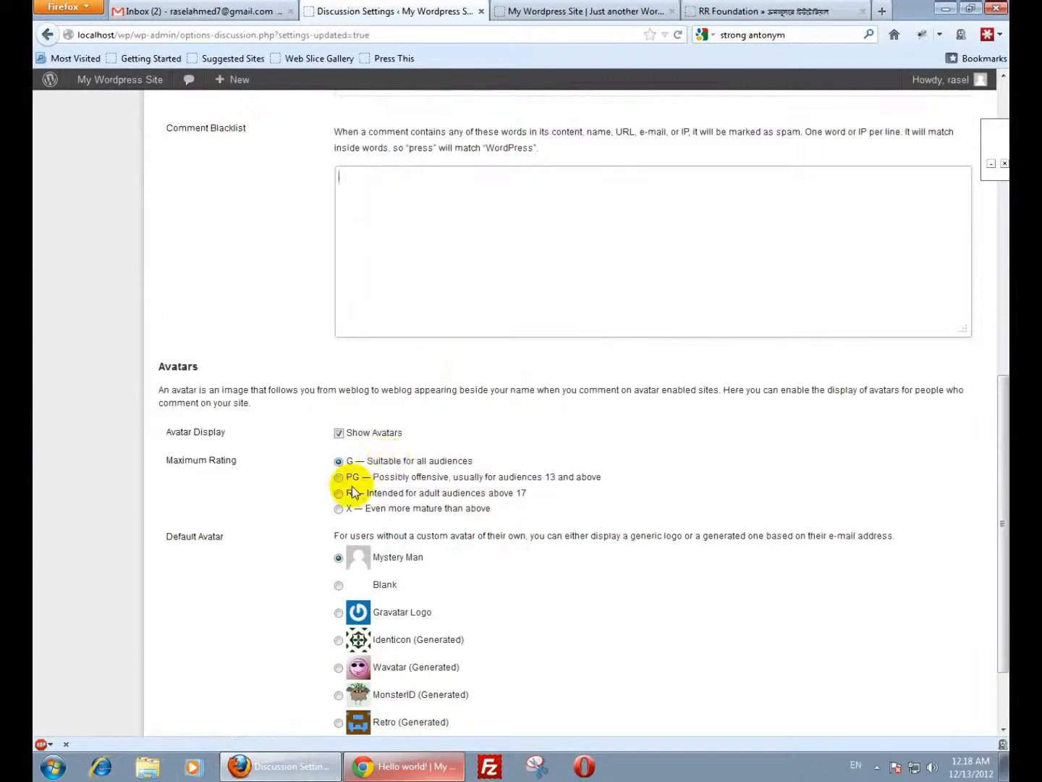
pyautogui.scroll(8, 282, 490)
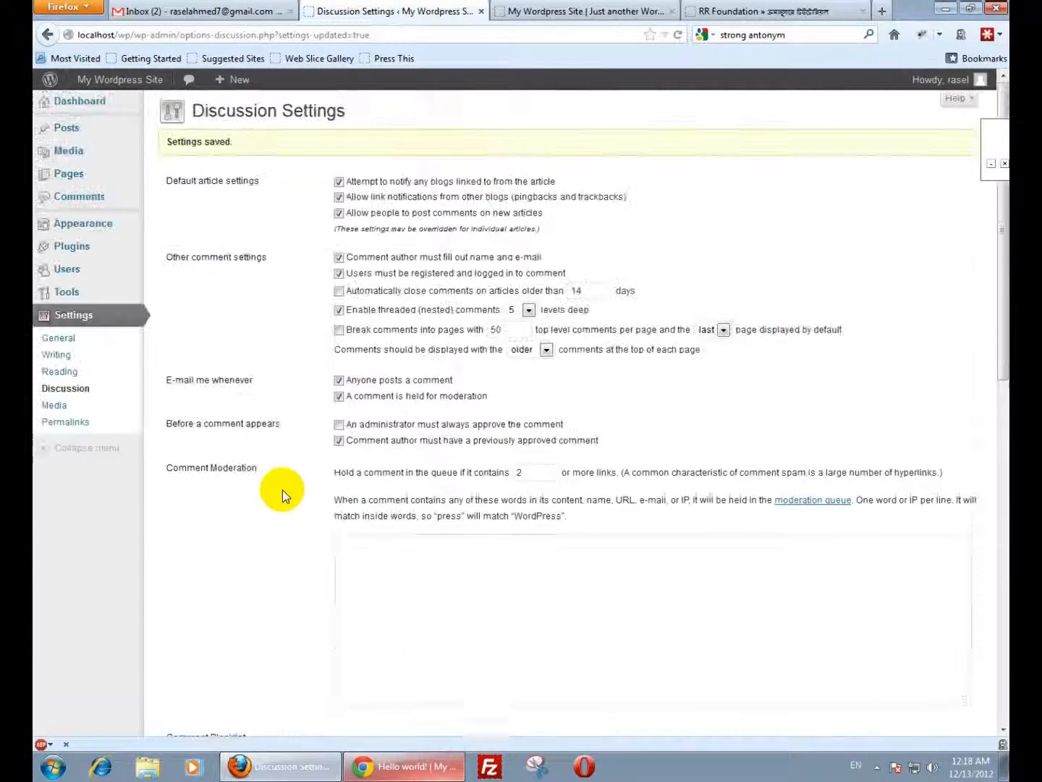
pyautogui.scroll(-3, 251, 504)
pyautogui.scroll(3, 228, 499)
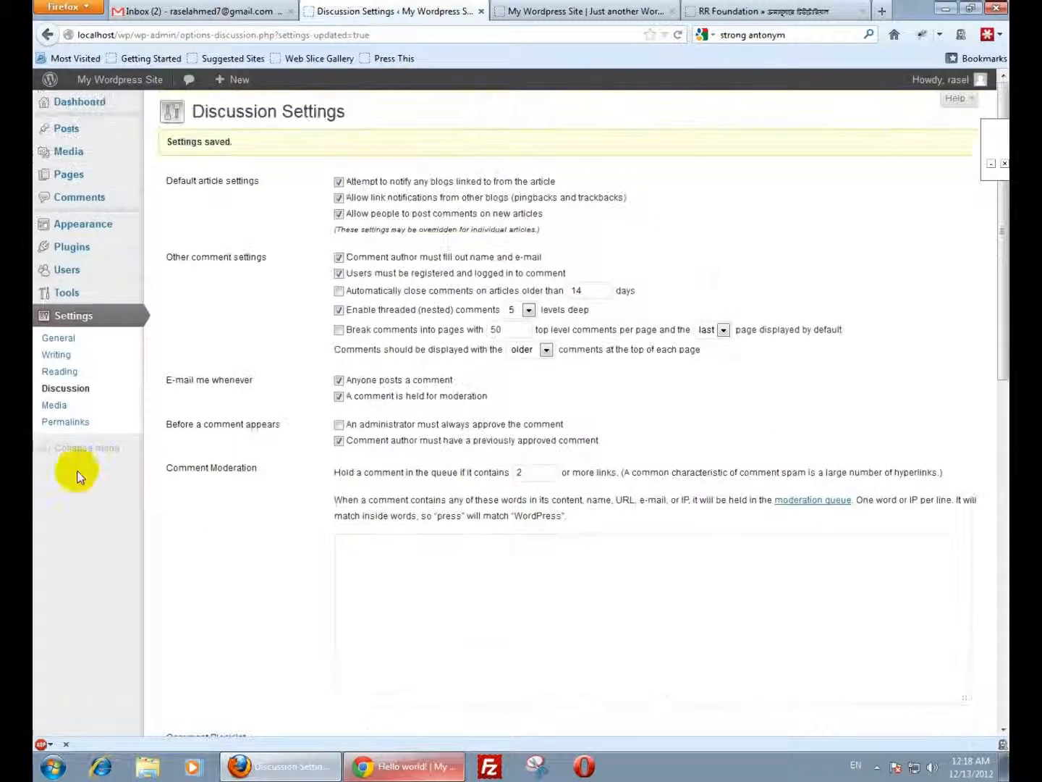
pyautogui.click(53, 405)
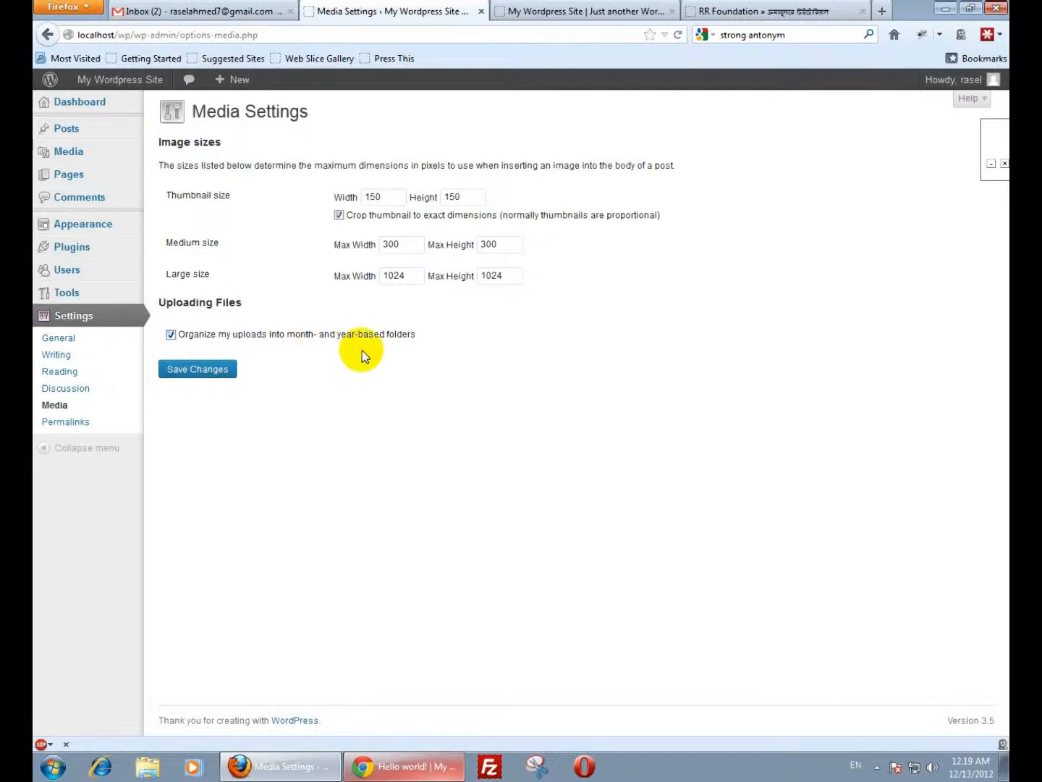
# Step: Browse from WampServer's www directory to the wp-content folder of the wp site, and return to the Media settings in Firefox
pyautogui.click(876, 765)
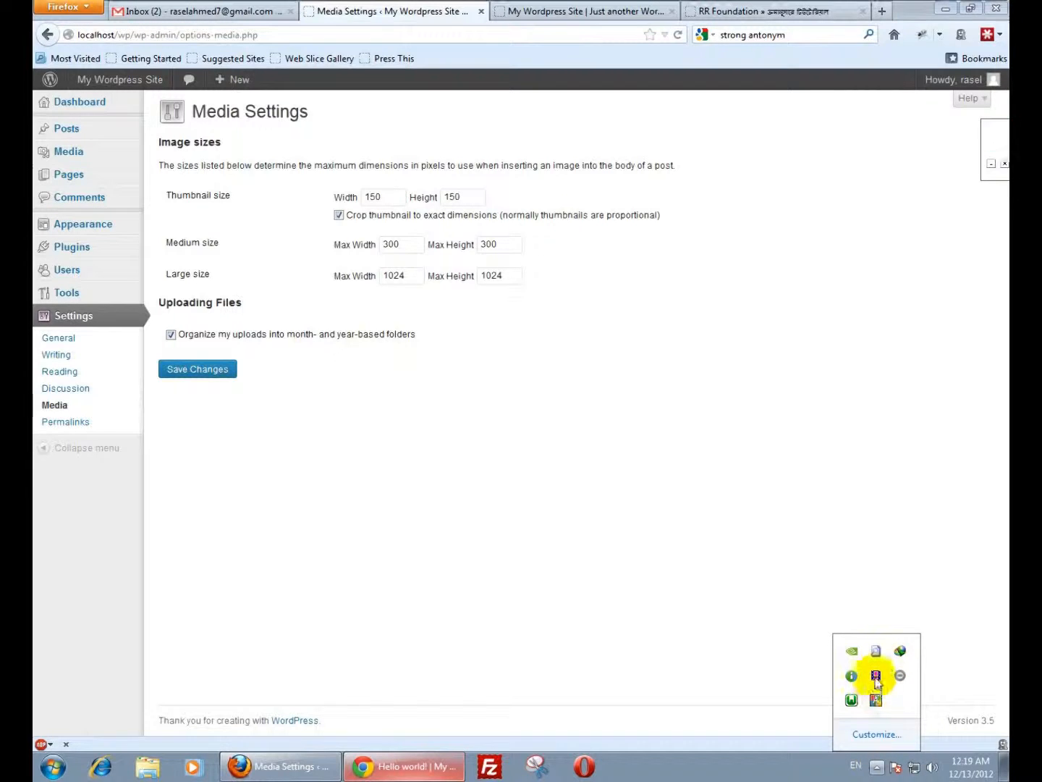
pyautogui.click(852, 699)
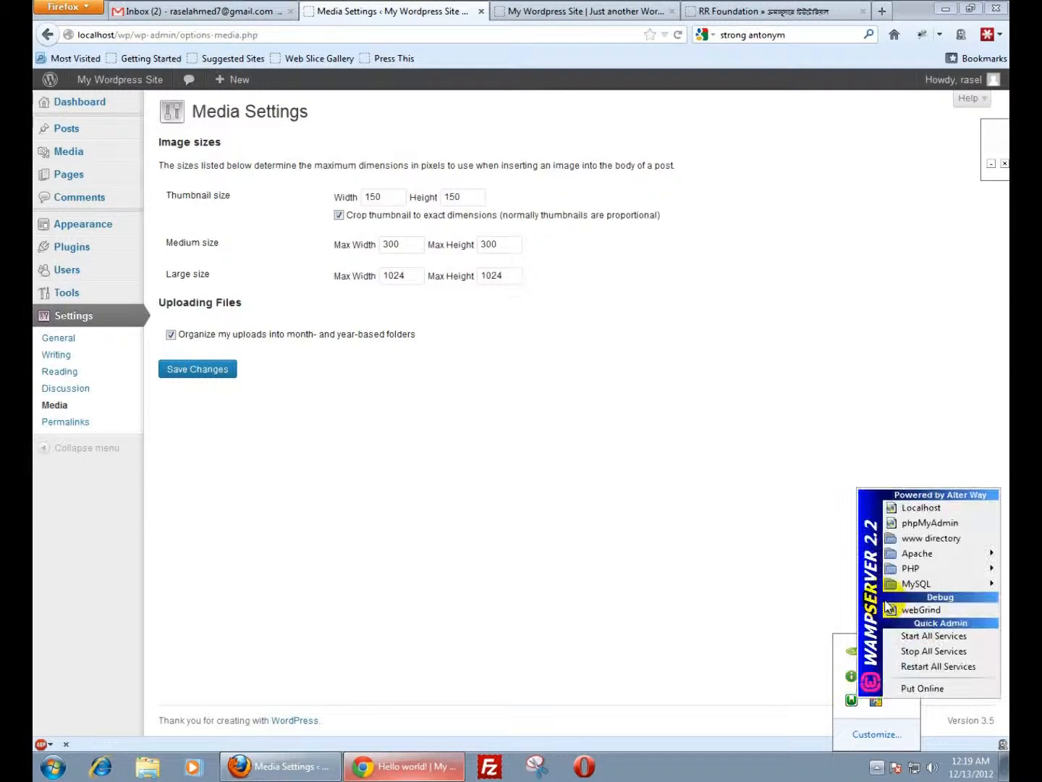
pyautogui.click(890, 538)
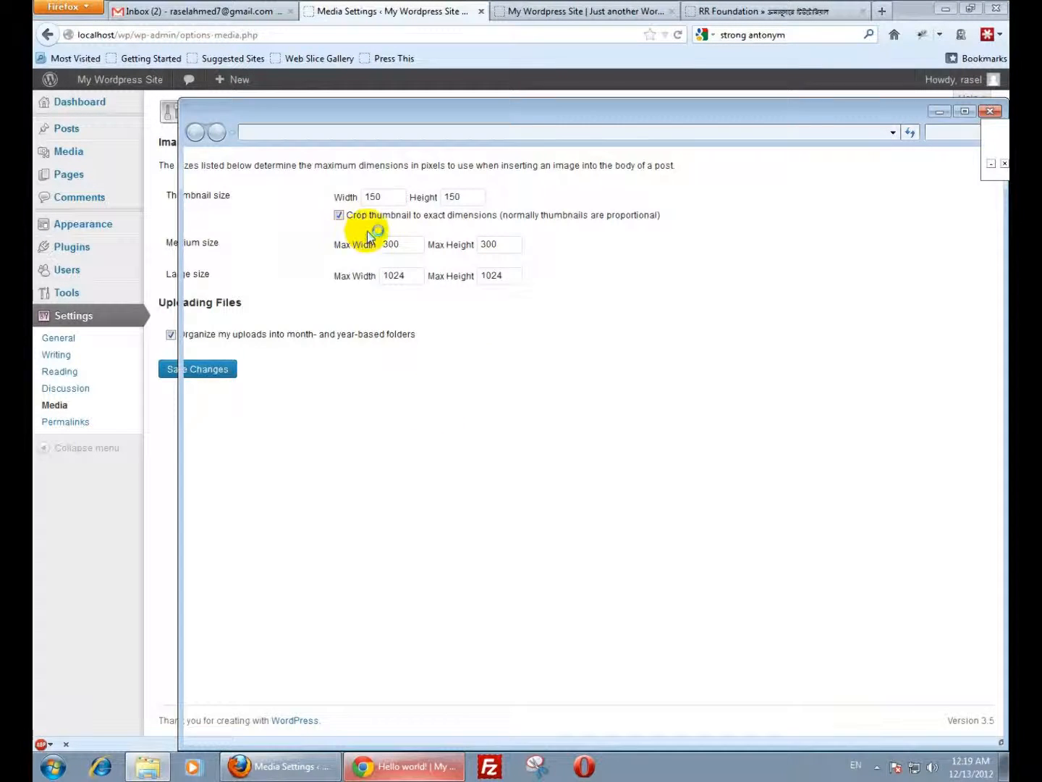
pyautogui.doubleClick(343, 236)
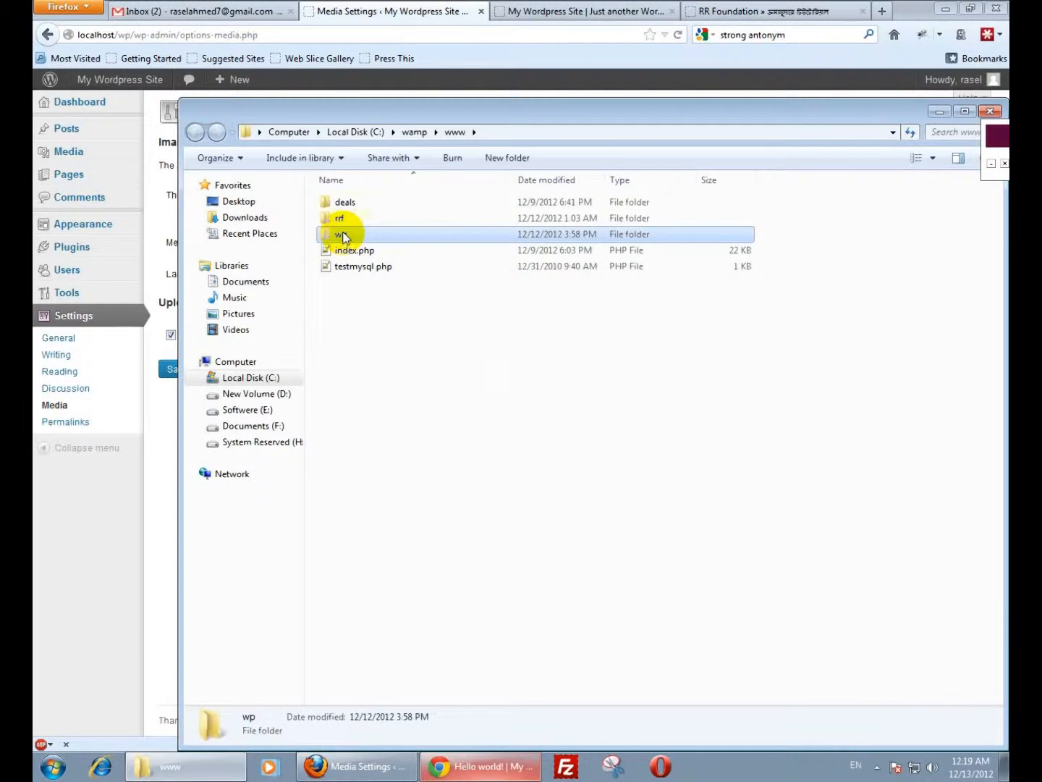
pyautogui.doubleClick(355, 219)
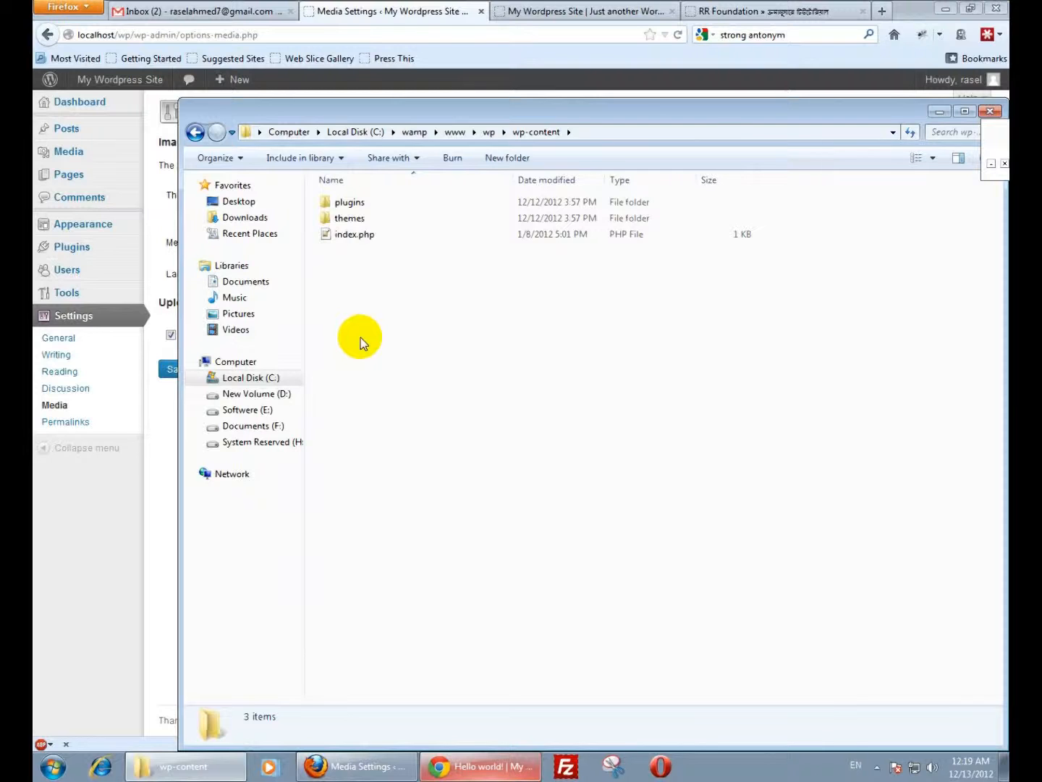
pyautogui.click(366, 12)
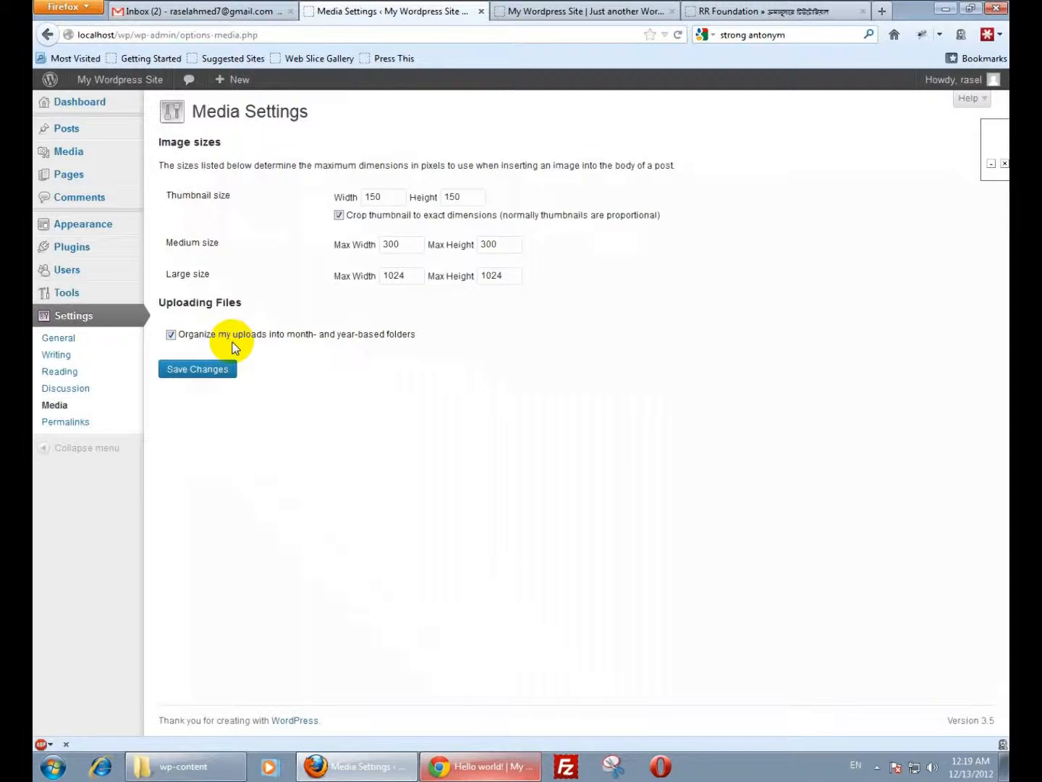
# Step: Open the Permalink settings, and go through the site's home page to the Hello world! post to view its address
pyautogui.click(65, 425)
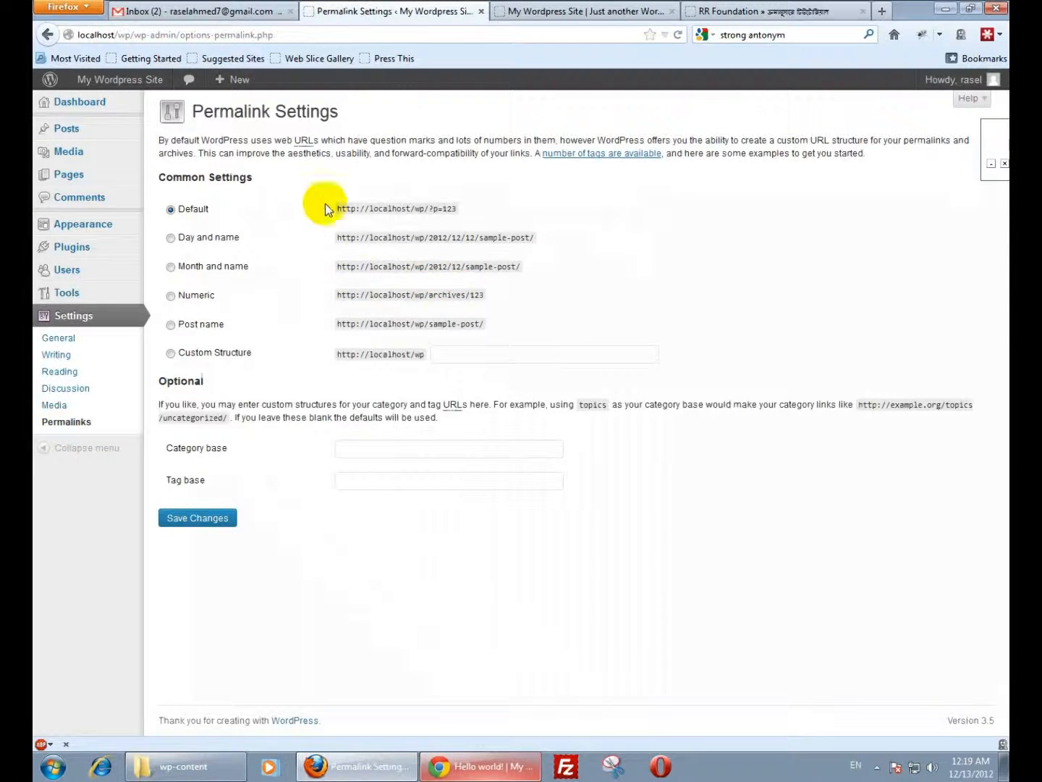
pyautogui.click(598, 10)
pyautogui.scroll(7, 334, 340)
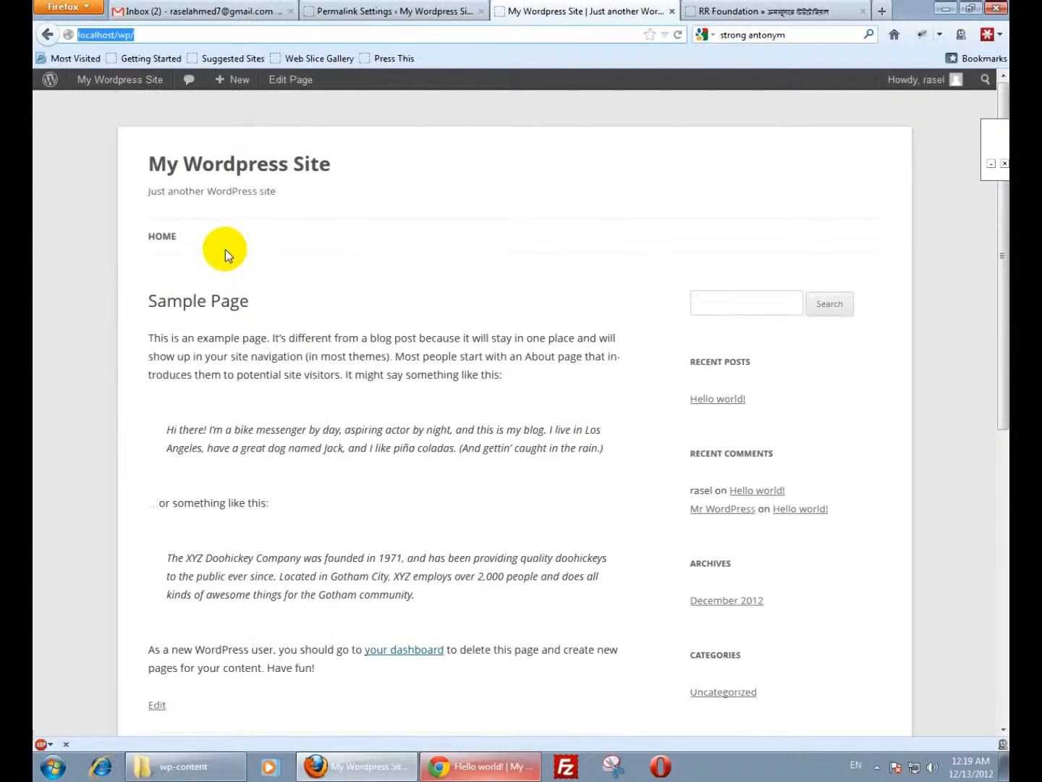
pyautogui.click(162, 239)
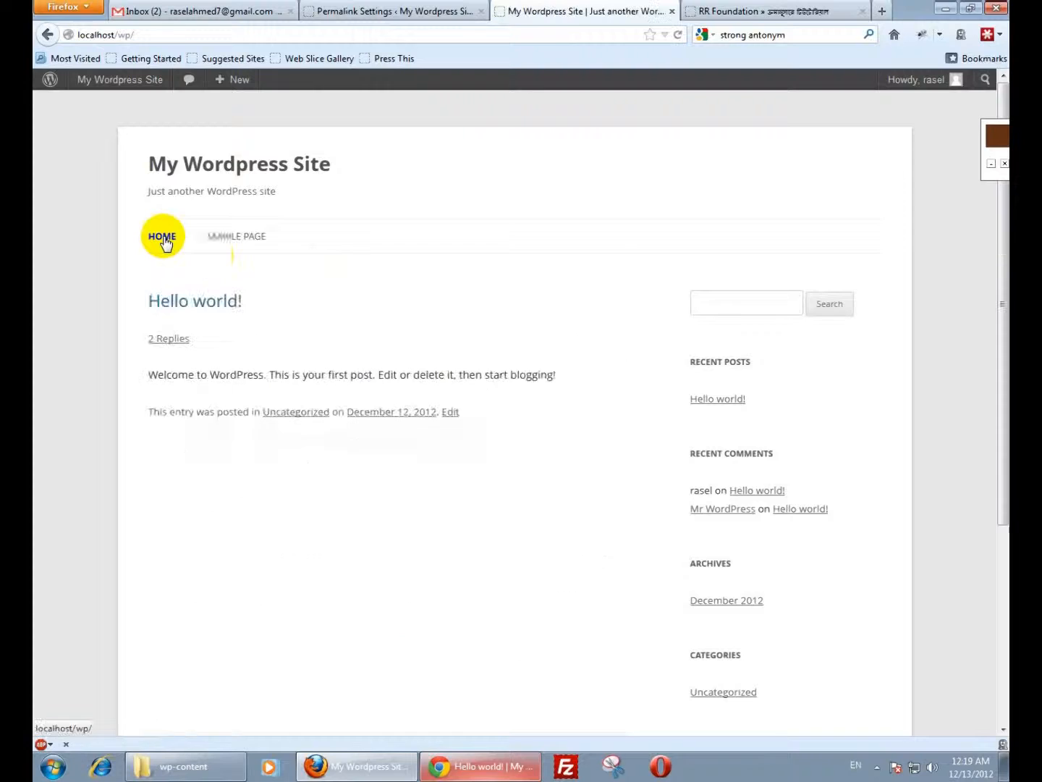
pyautogui.click(205, 304)
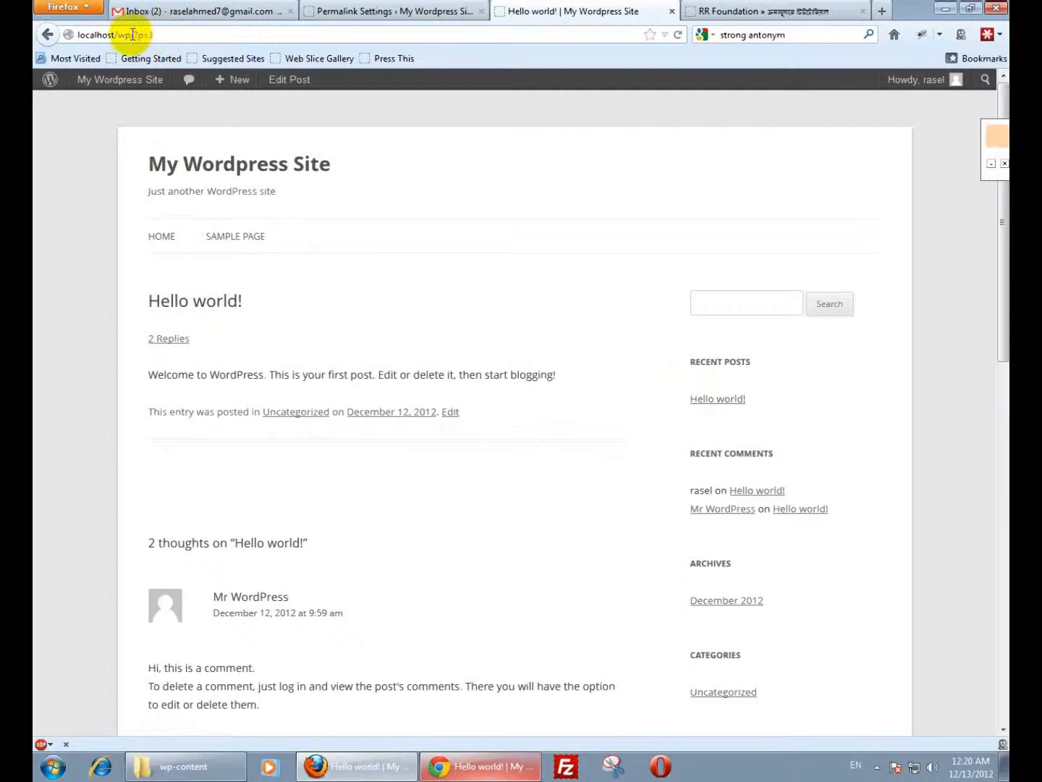
# Step: Save the permalink structure as Day and name, and reload the Hello world! post to test its address
pyautogui.click(394, 12)
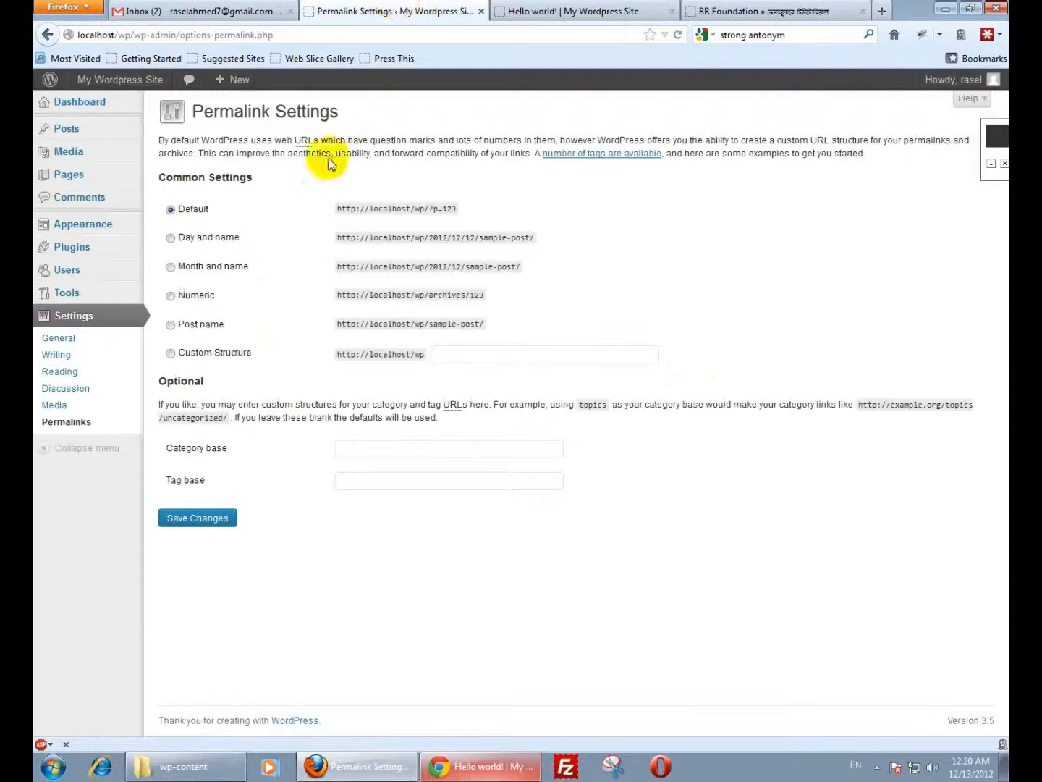
pyautogui.click(199, 238)
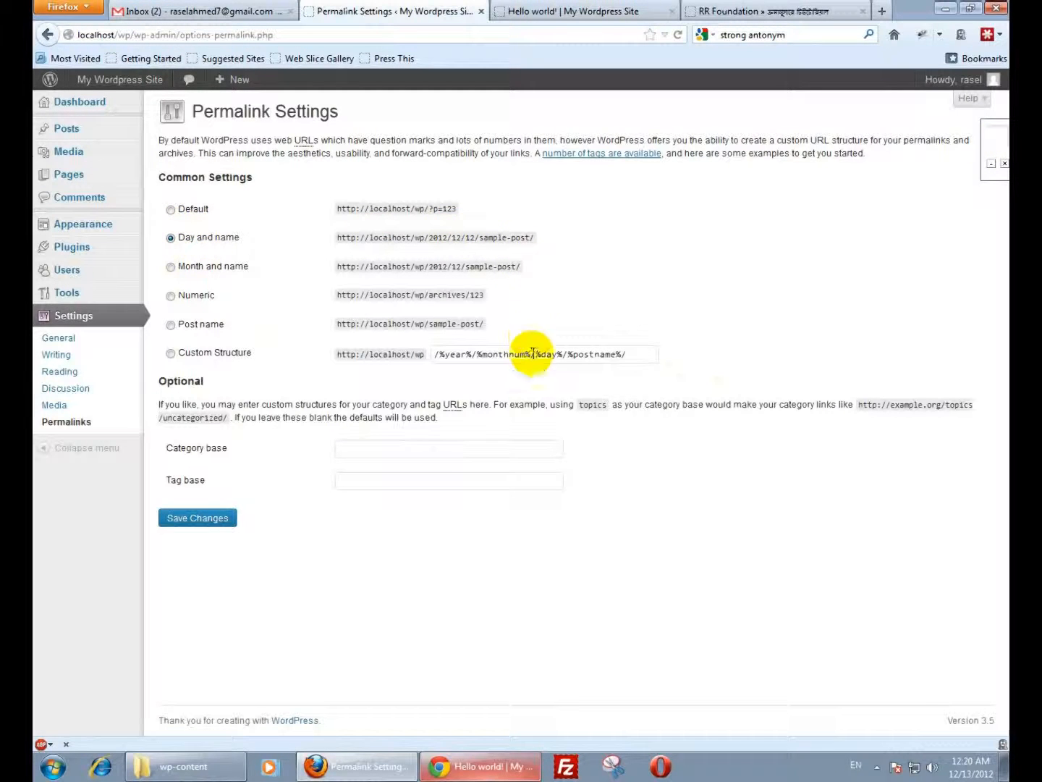
pyautogui.click(195, 517)
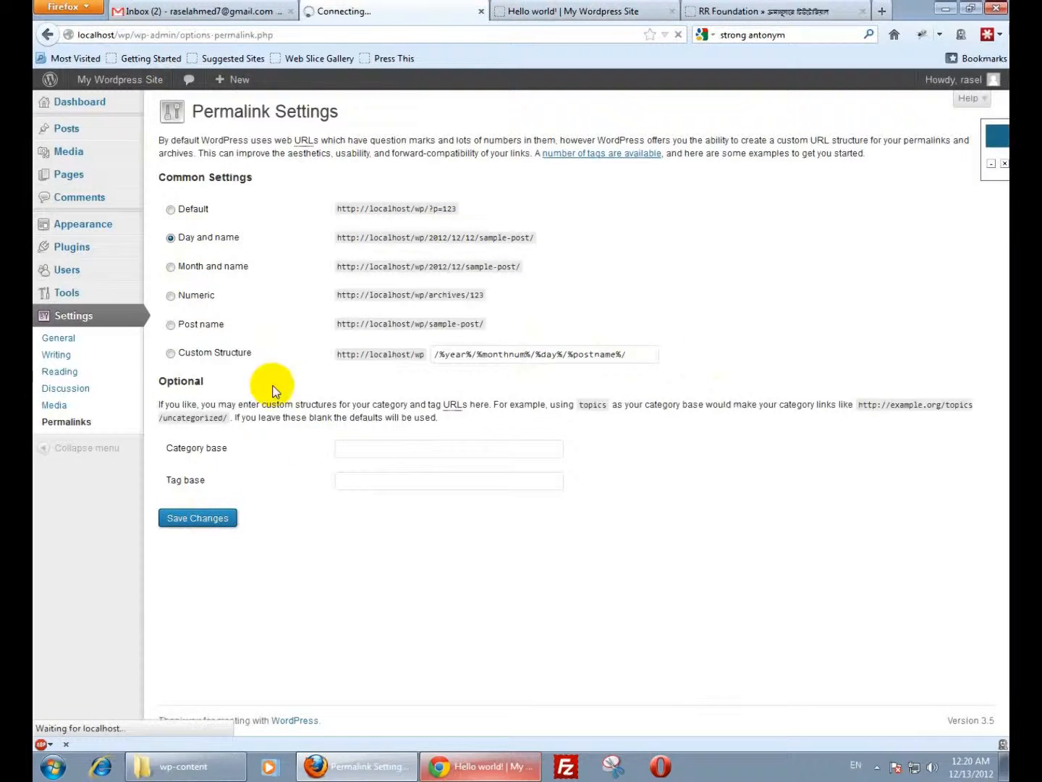
pyautogui.click(579, 9)
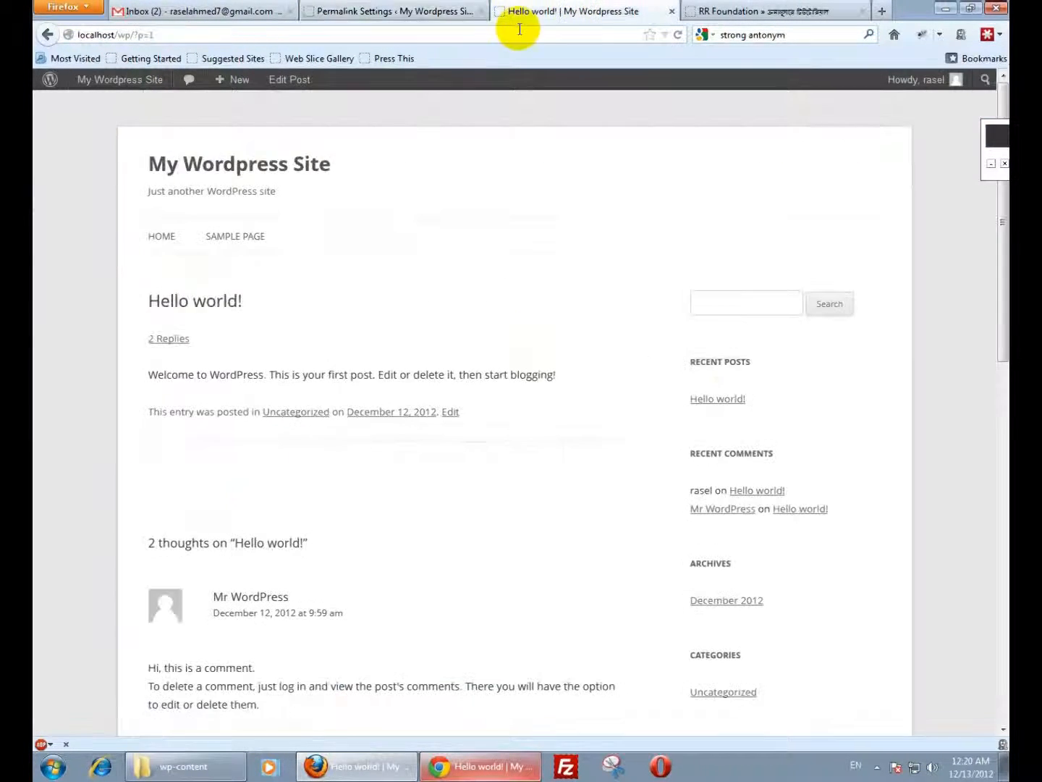
pyautogui.click(676, 35)
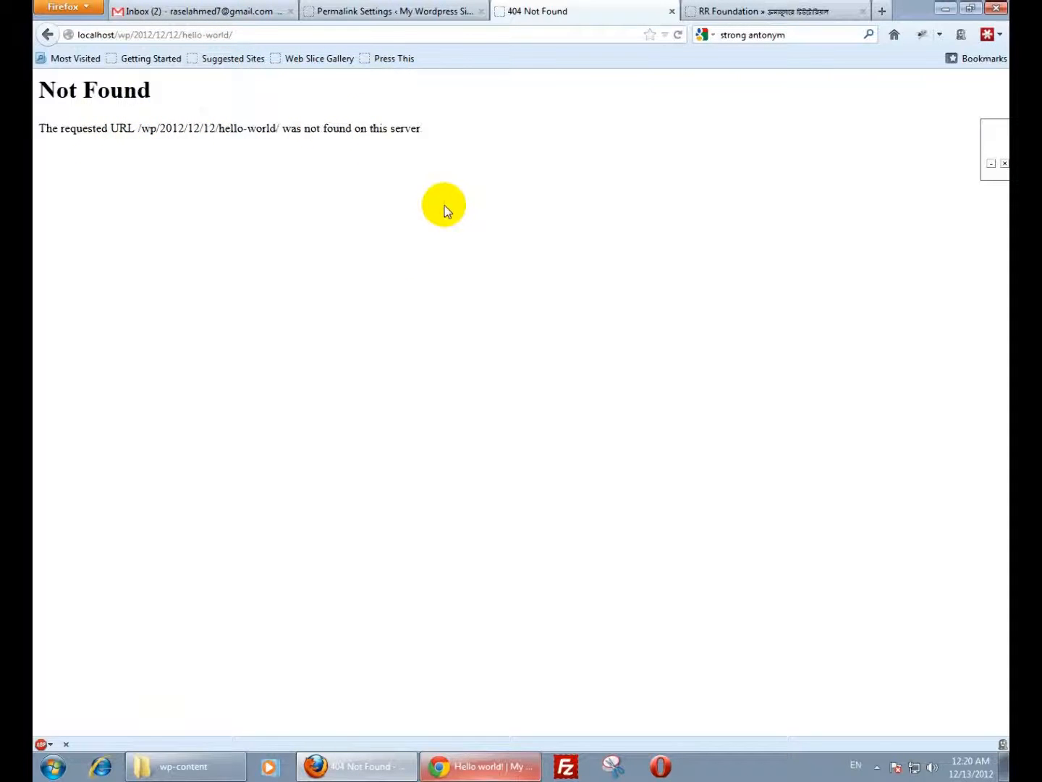
# Step: Look through WampServer's list of Apache modules as far as rewrite_module, and close it without changing any module
pyautogui.click(876, 767)
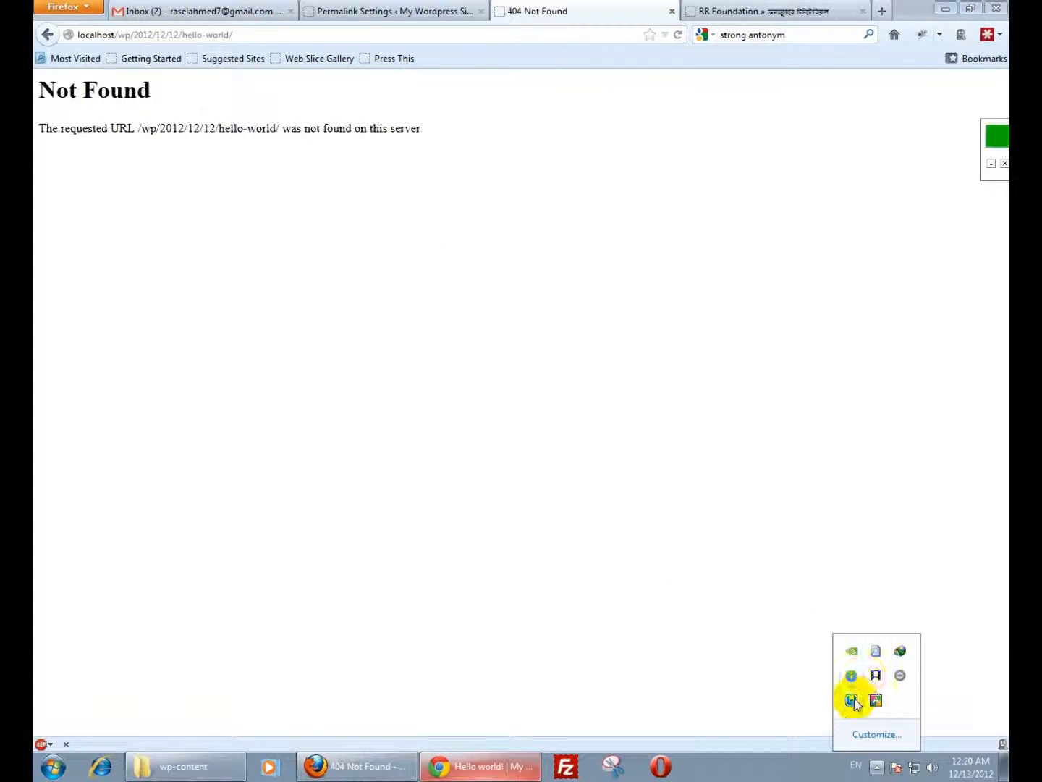
pyautogui.rightClick(853, 700)
pyautogui.click(853, 700)
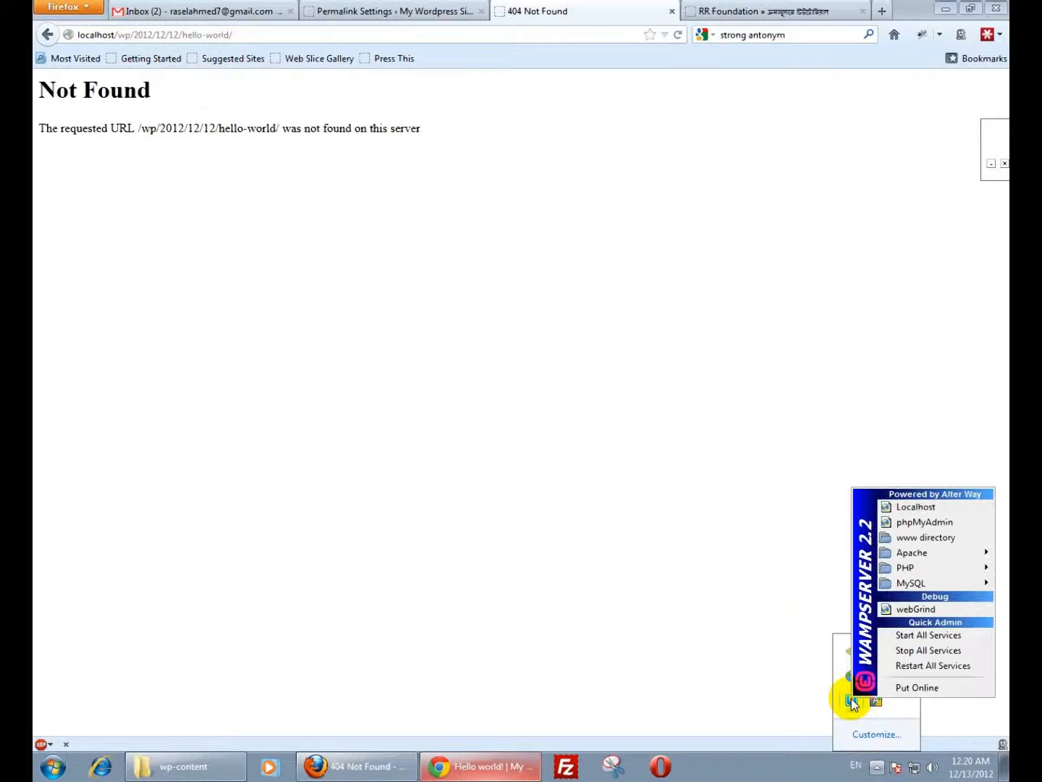
pyautogui.moveTo(914, 552)
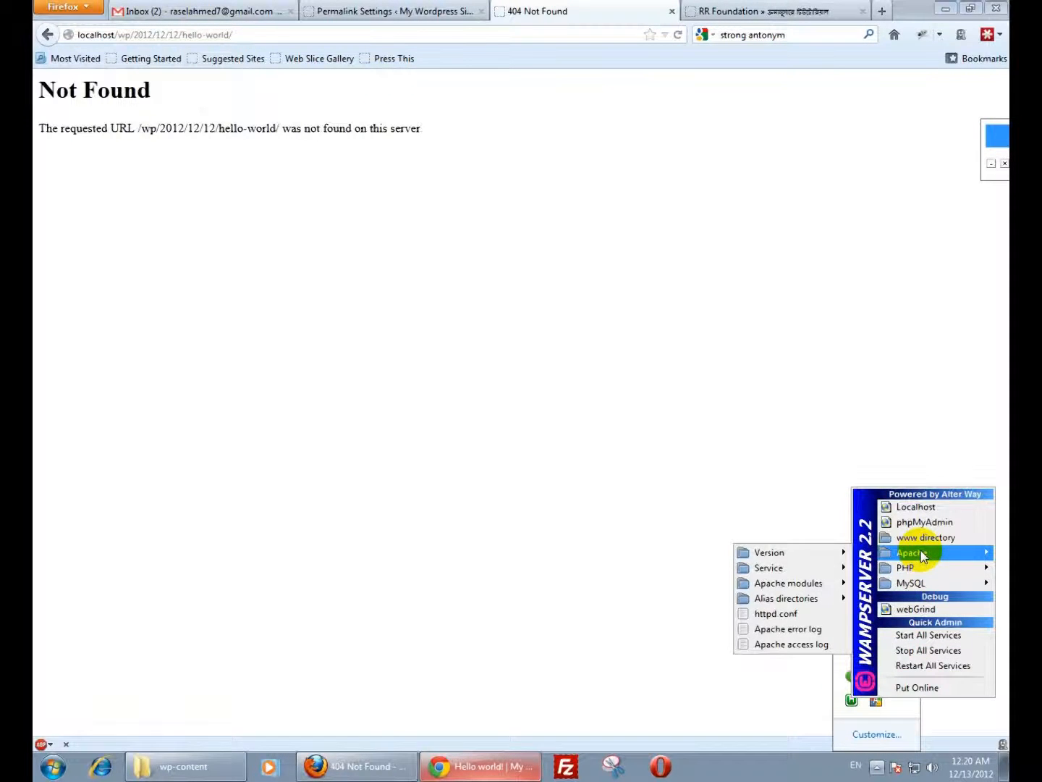
pyautogui.moveTo(797, 585)
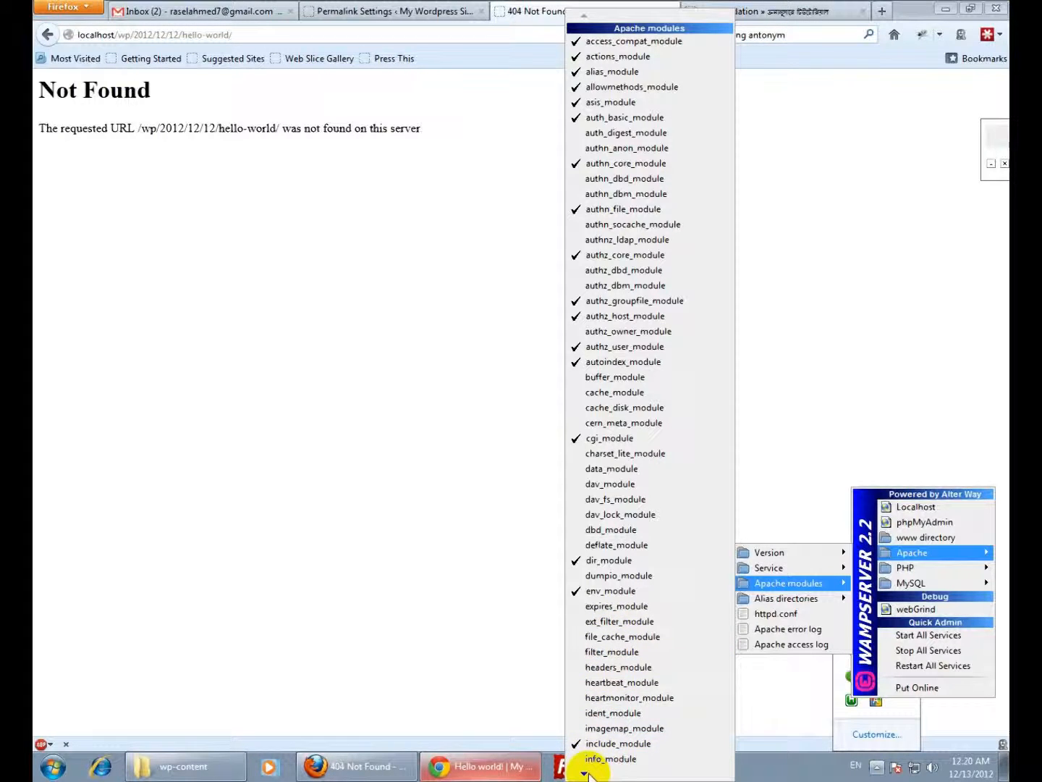
pyautogui.moveTo(587, 775)
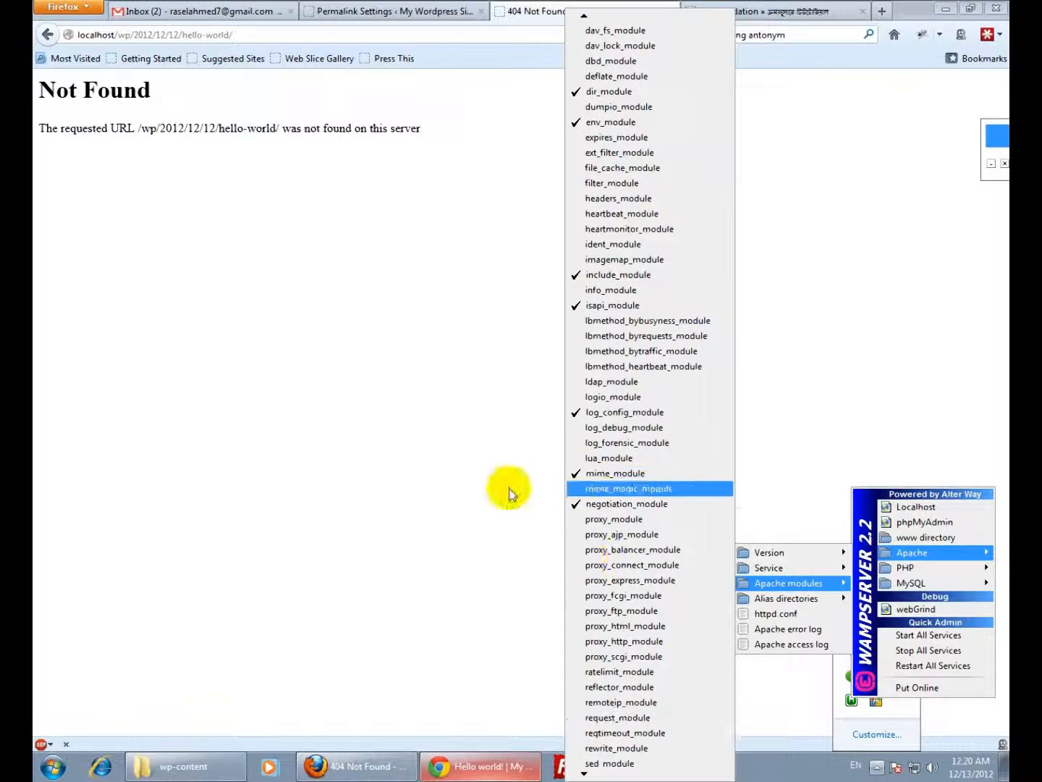
pyautogui.click(432, 577)
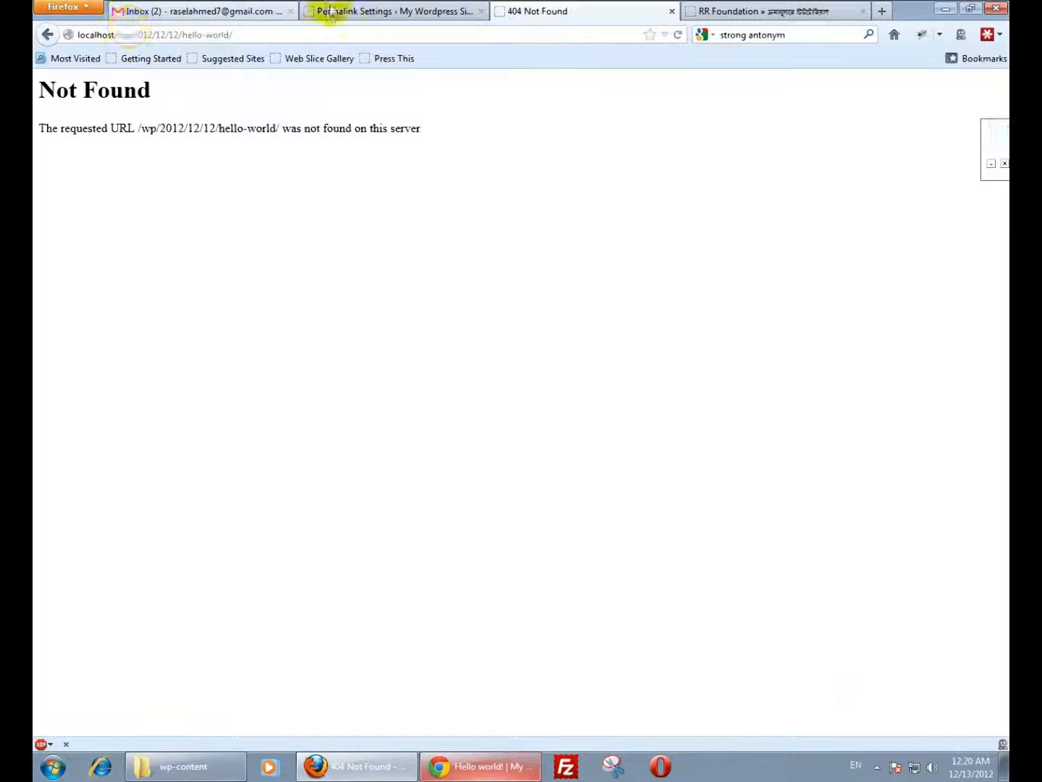
# Step: Set the permalink structure back to Default and save the Permalink settings
pyautogui.click(361, 11)
pyautogui.click(188, 241)
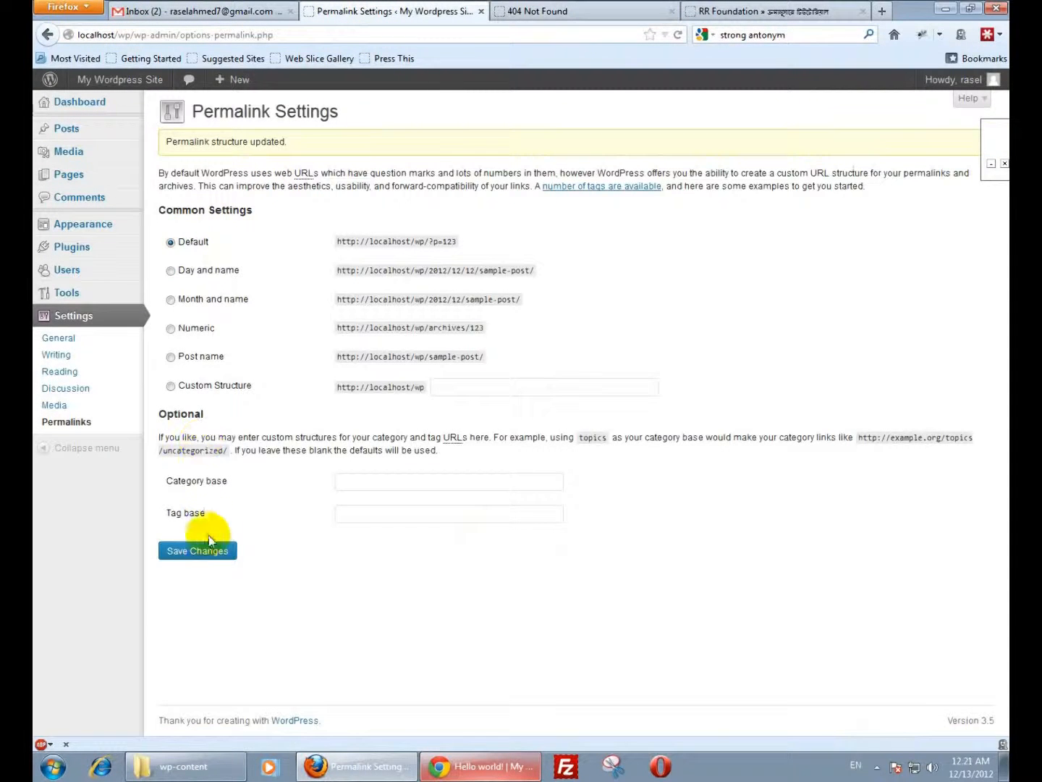
pyautogui.click(199, 551)
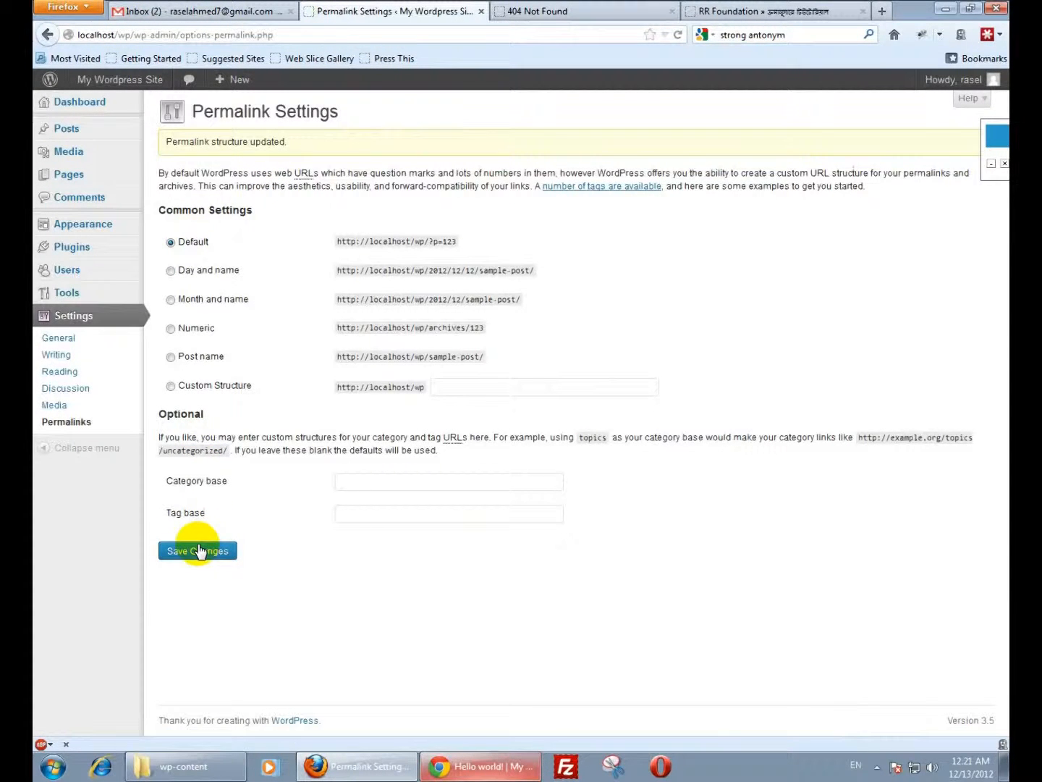
# Step: Check the link address of a tutorial on the RR Foundation site, and return to the Permalink settings
pyautogui.click(791, 12)
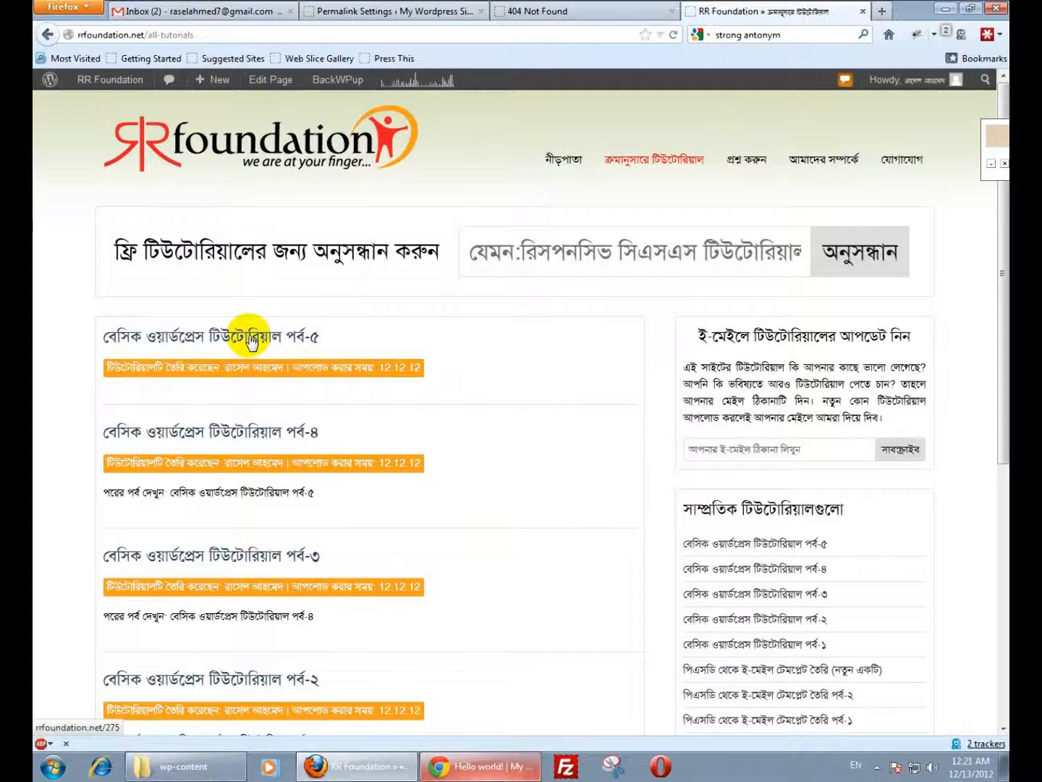
pyautogui.click(600, 11)
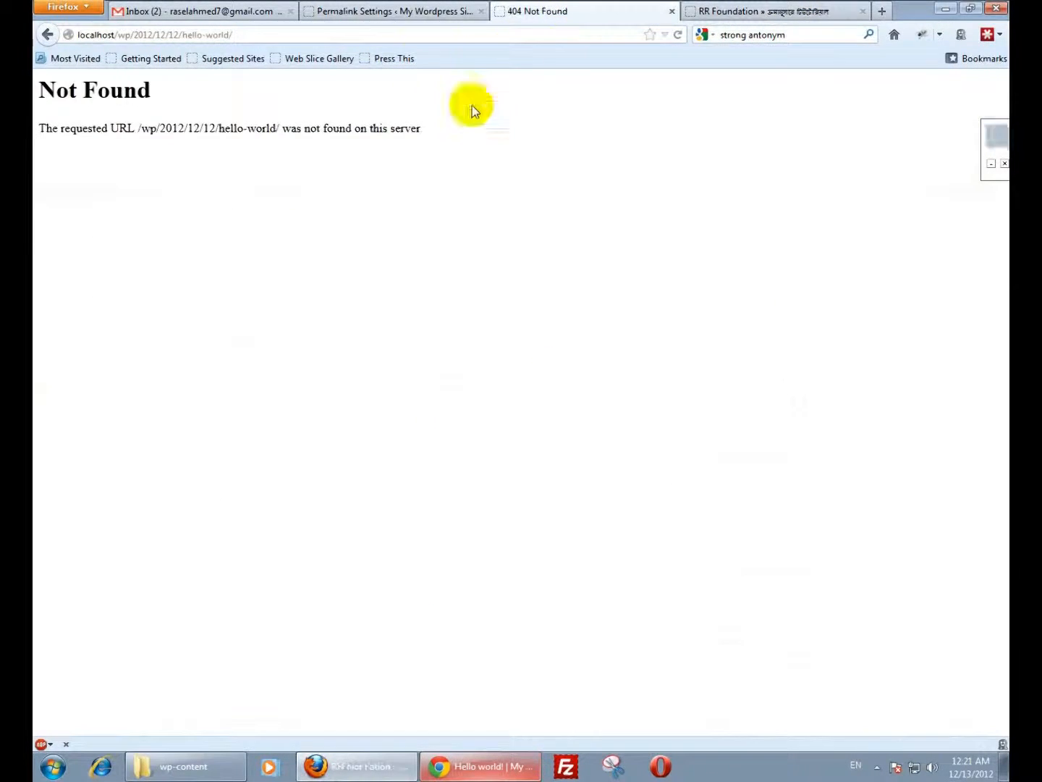
pyautogui.click(431, 12)
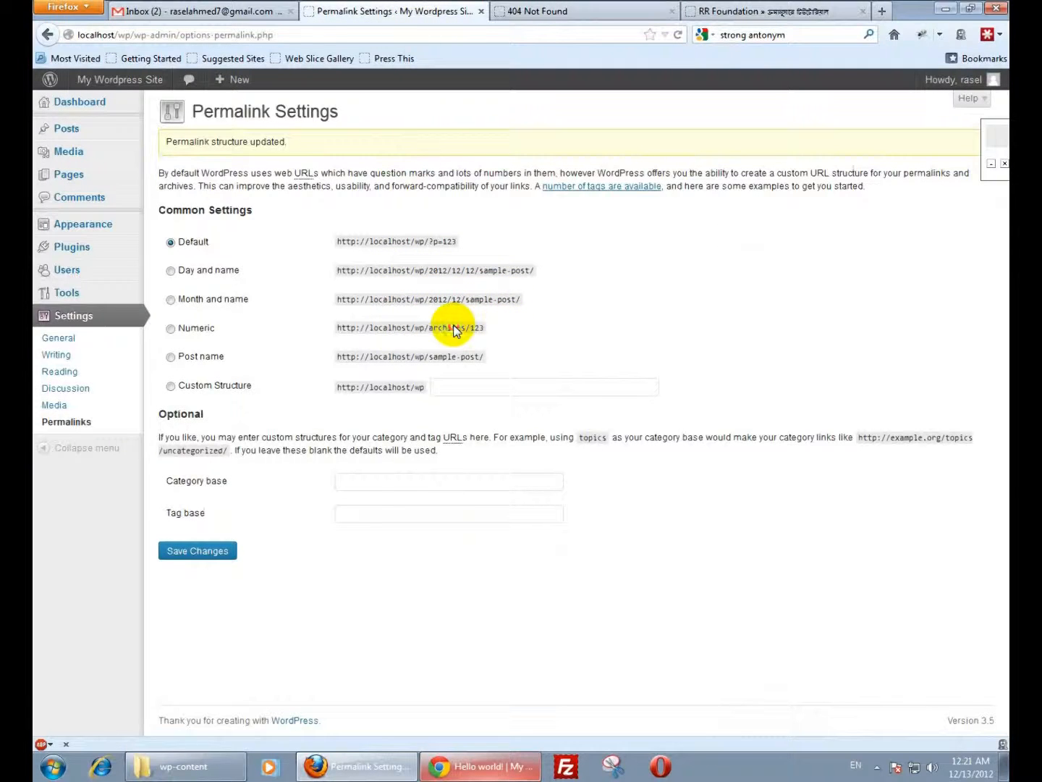
# Step: Choose the Numeric permalink structure and shorten it to the custom structure /%post_id%
pyautogui.click(186, 331)
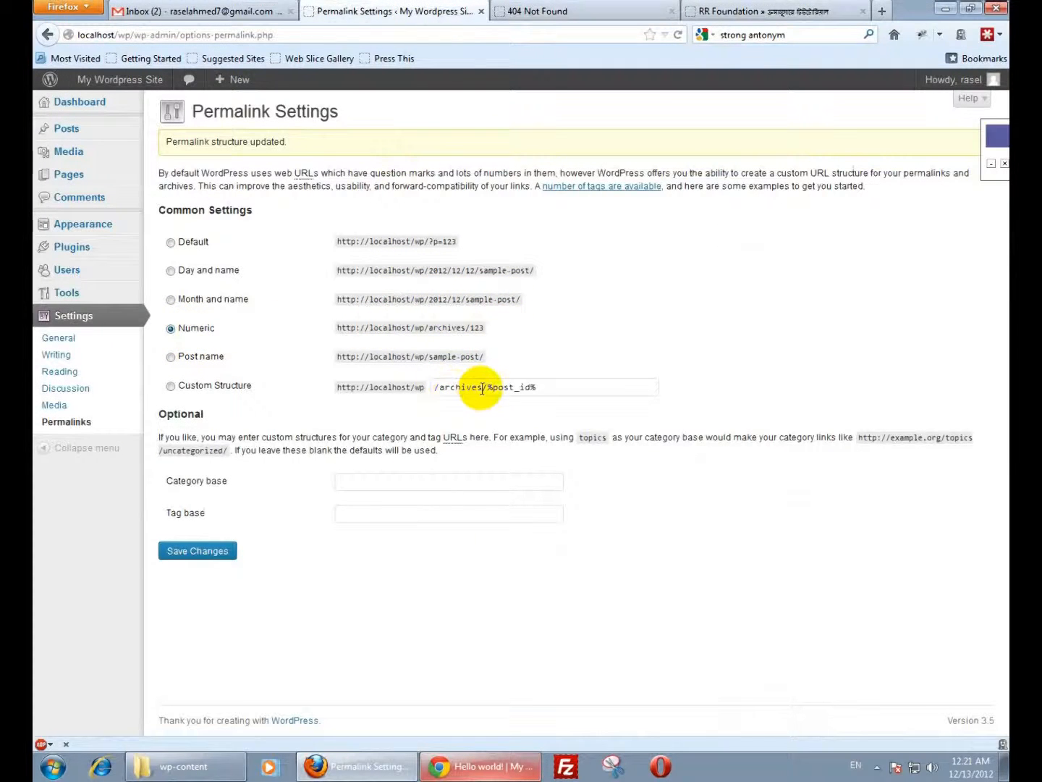
pyautogui.moveTo(487, 388); pyautogui.dragTo(442, 389)
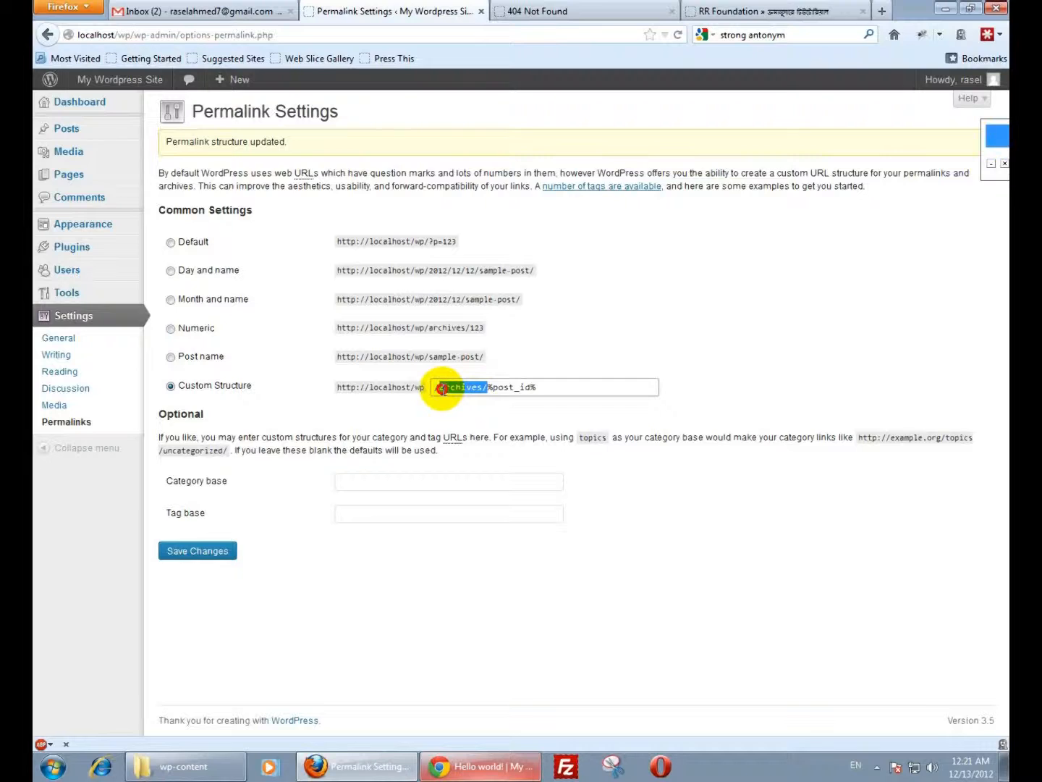
pyautogui.press('BackSpace')
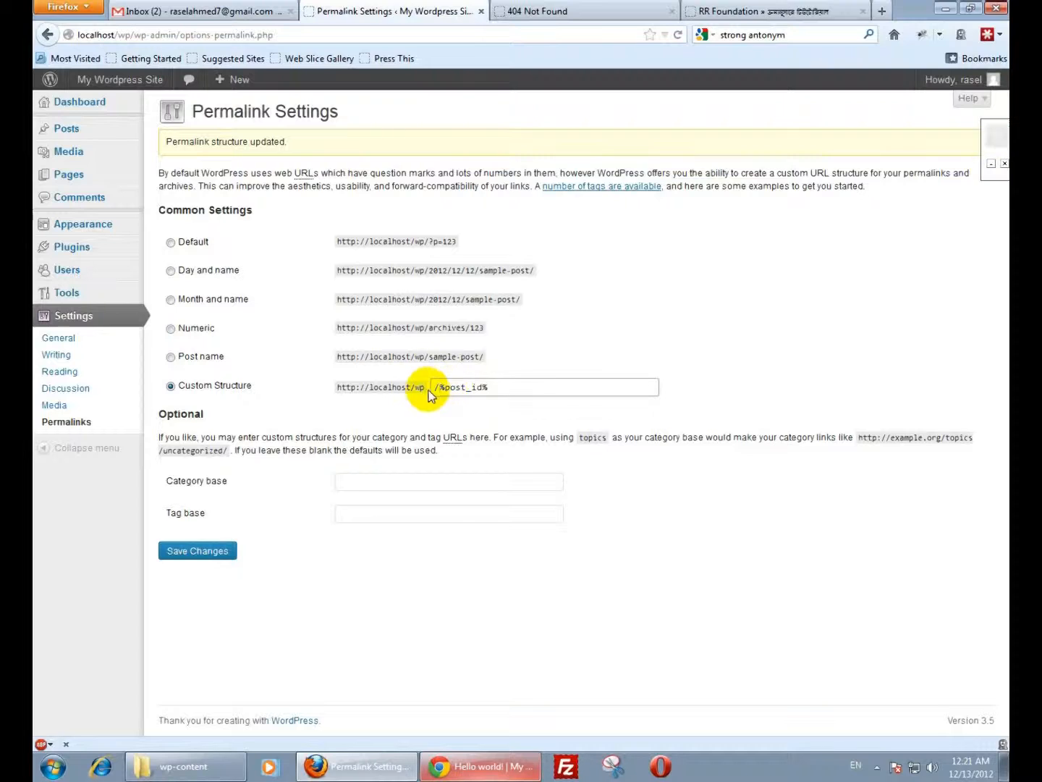
# Step: Choose the Post name permalink structure, and check the address of the WordPress category archive on the RR Foundation site
pyautogui.click(197, 358)
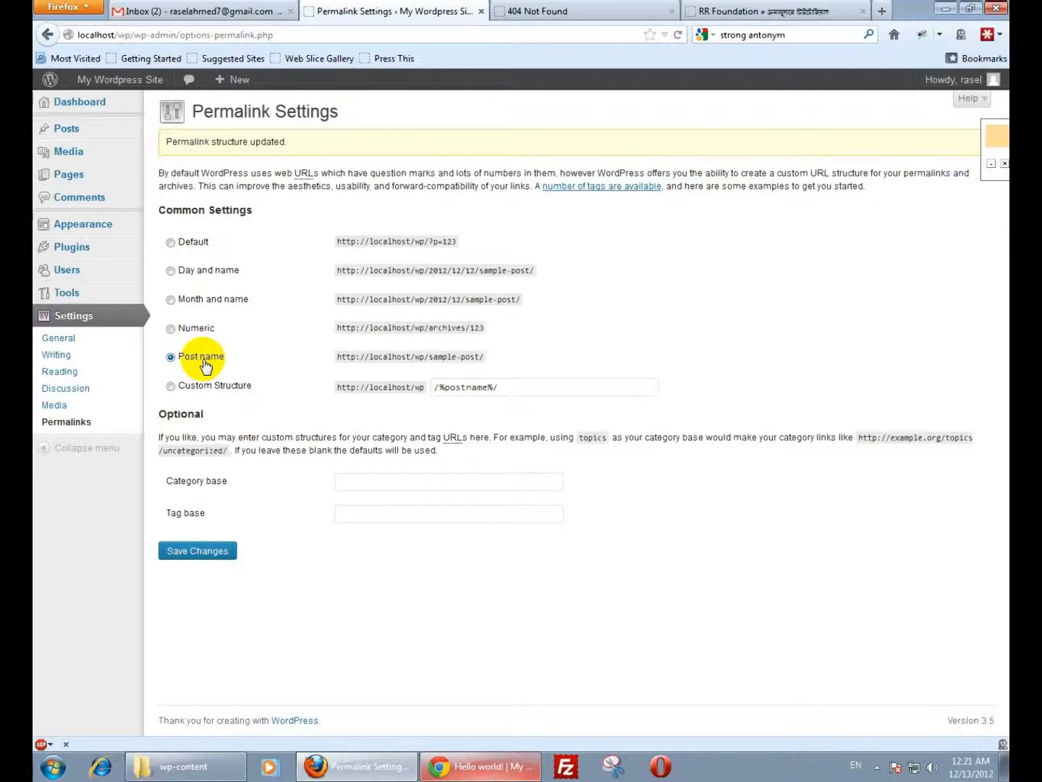
pyautogui.click(760, 10)
pyautogui.scroll(-5, 583, 348)
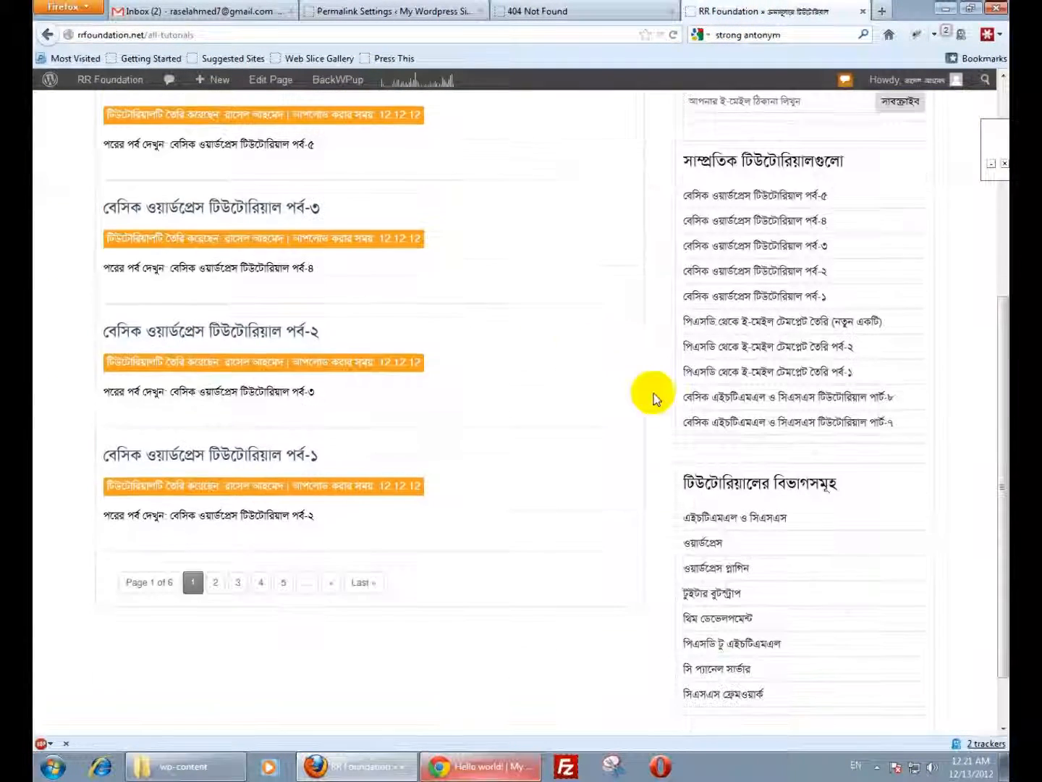
pyautogui.click(700, 543)
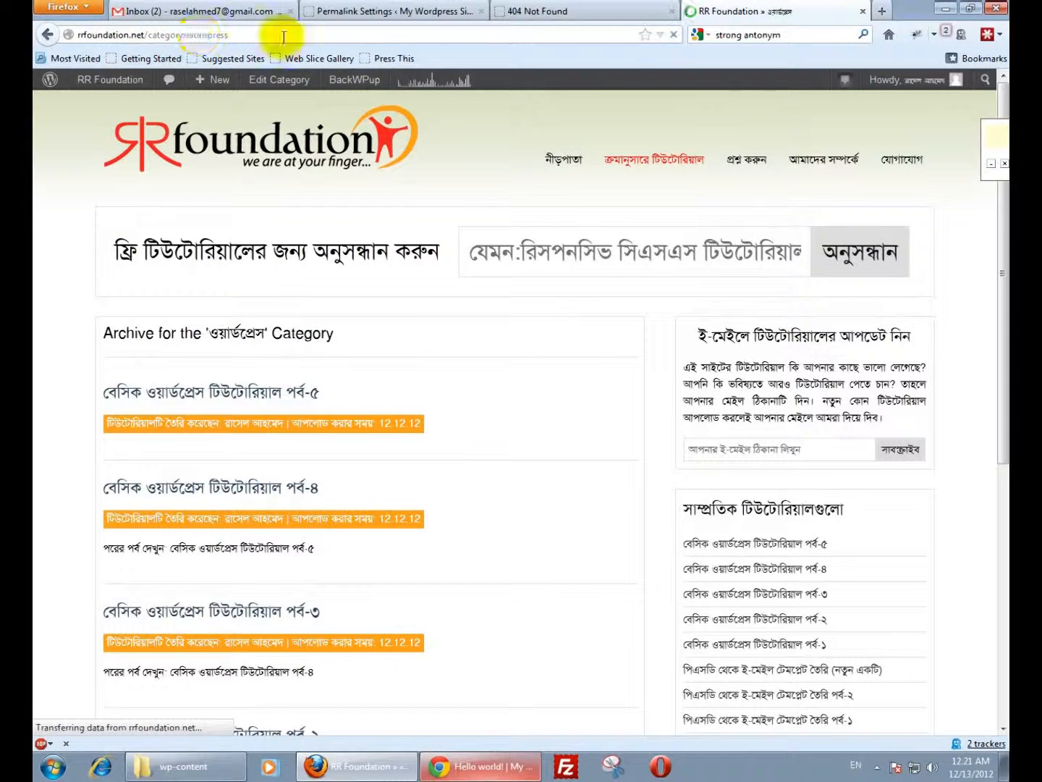
pyautogui.doubleClick(165, 34)
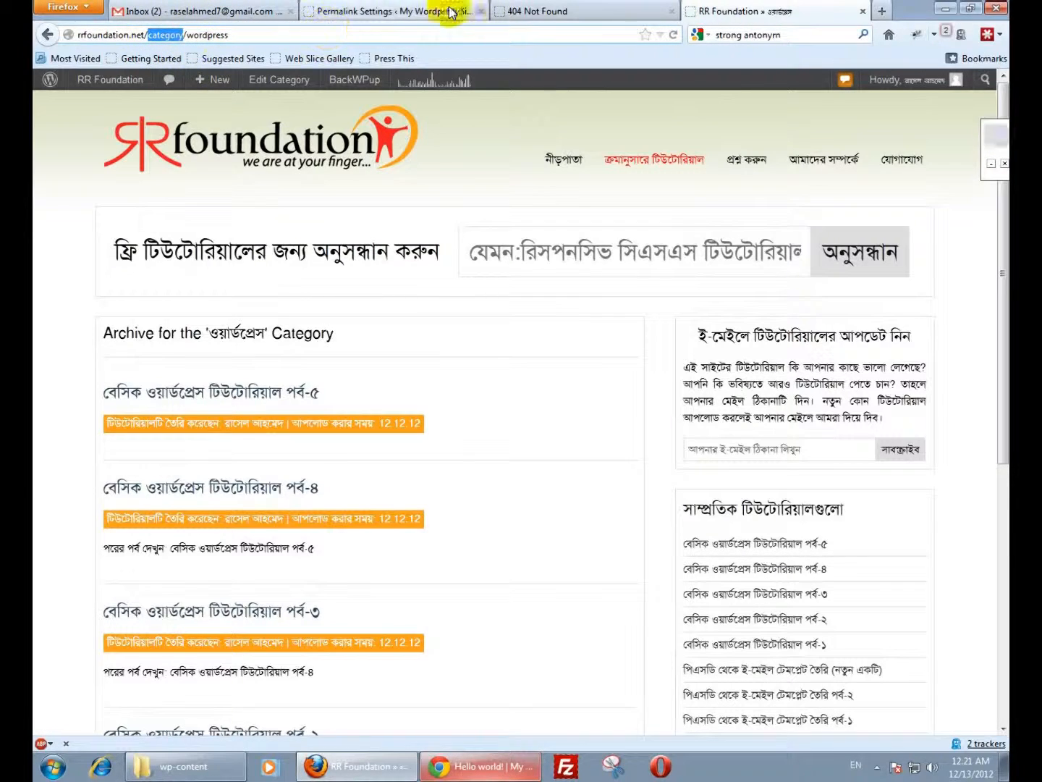
# Step: Look at the optional Category base and Tag base fields in the Permalink settings, and open the General settings
pyautogui.click(402, 12)
pyautogui.click(349, 486)
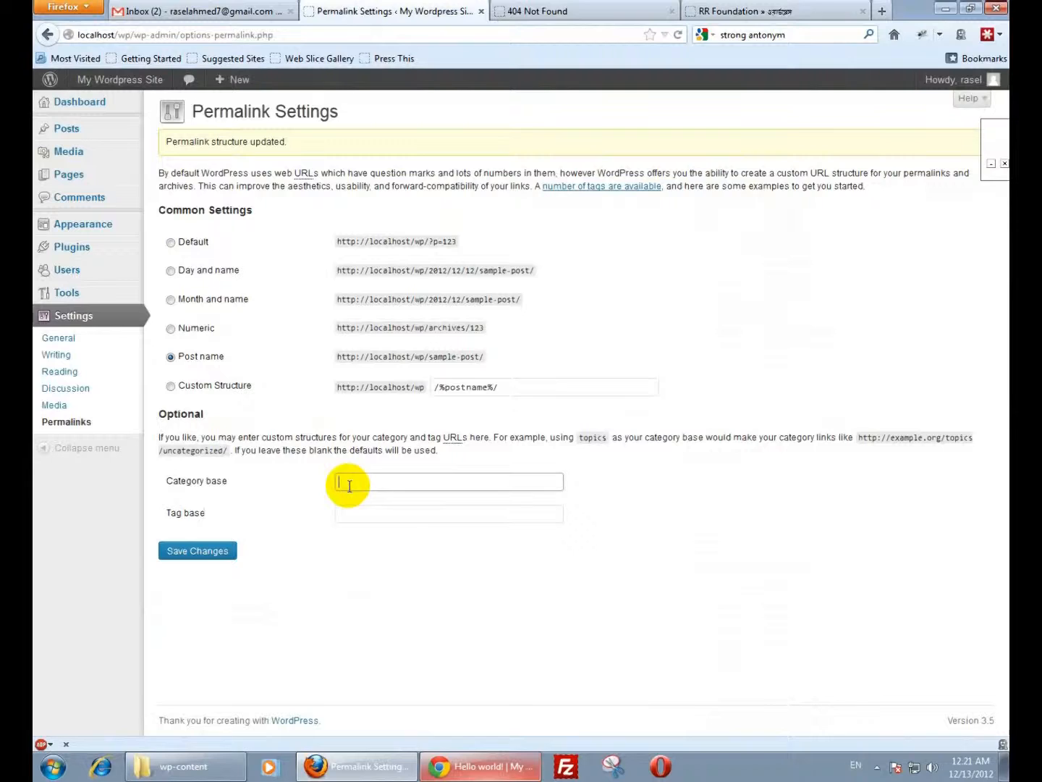
pyautogui.click(354, 513)
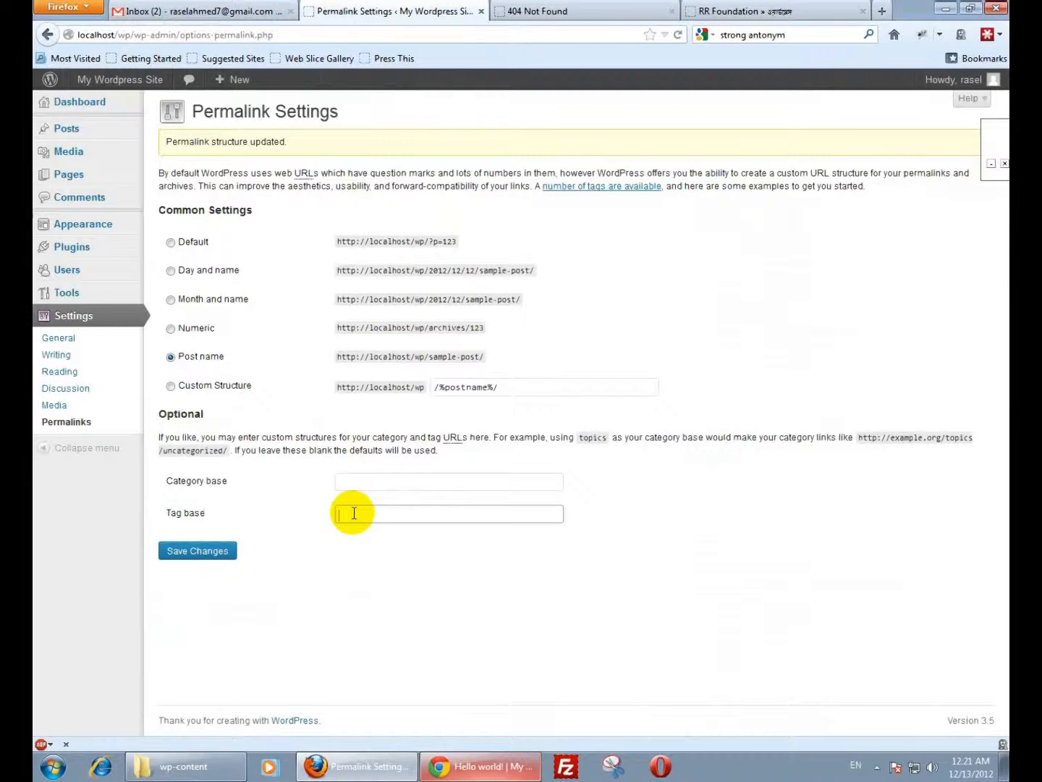
pyautogui.click(353, 487)
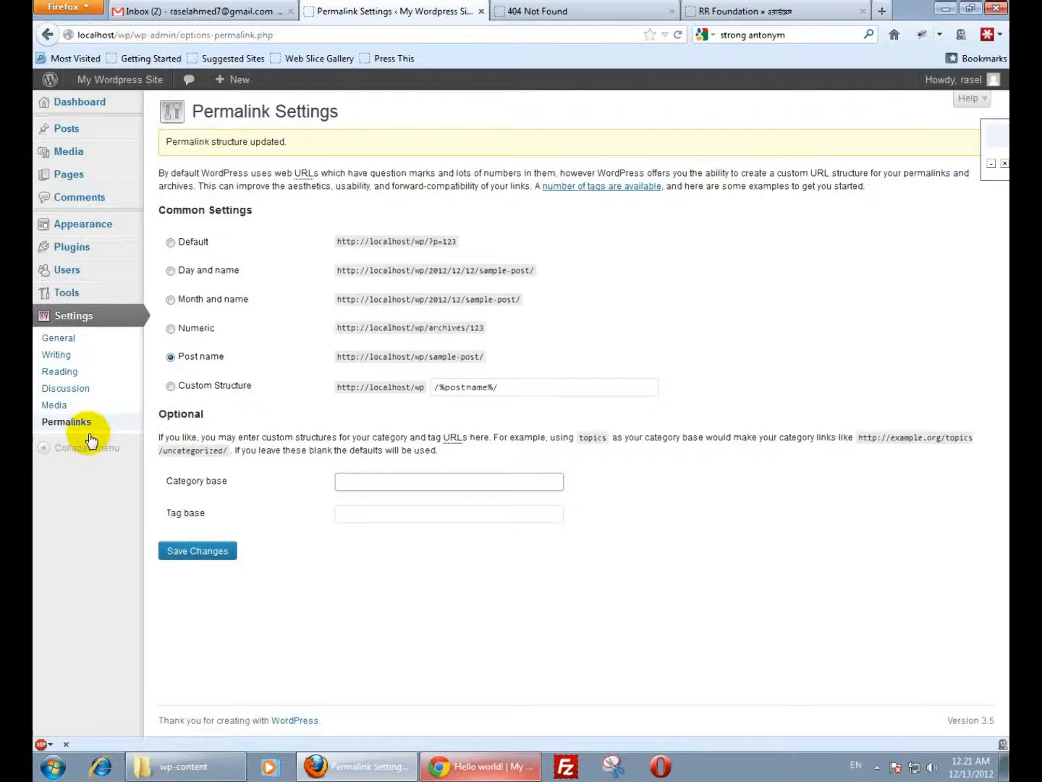
pyautogui.click(75, 339)
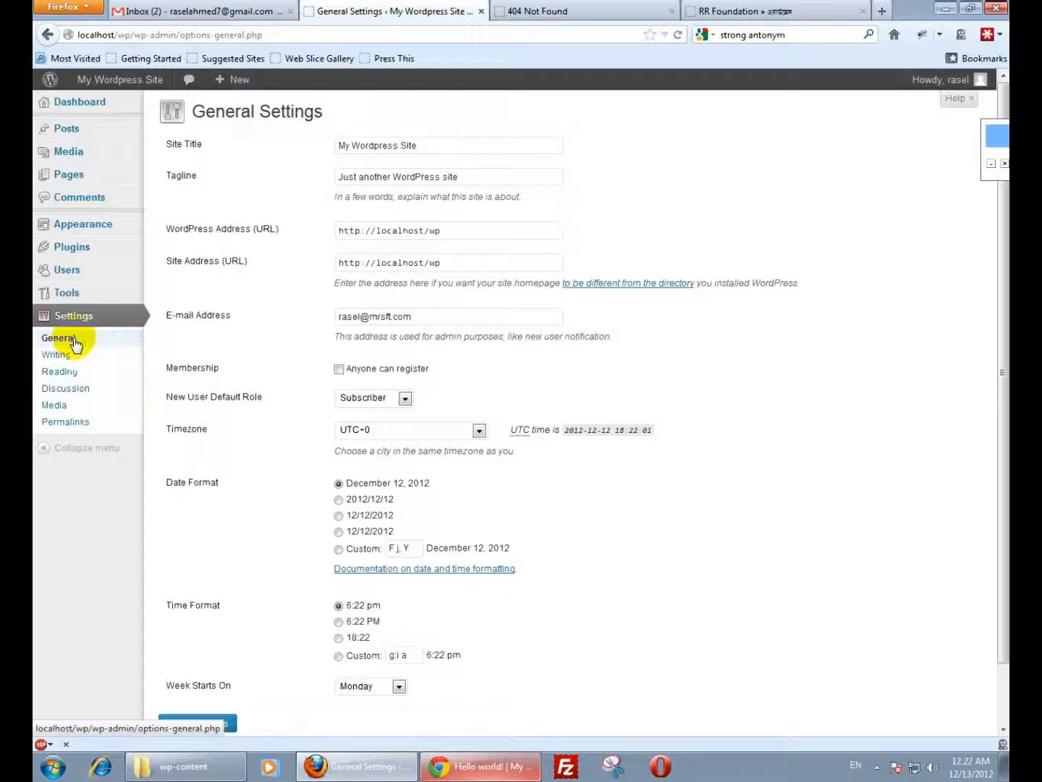
# Step: Search Google for "wordpress settings permalink menu tutorial" from the browser window showing the RR Foundation site
pyautogui.click(771, 9)
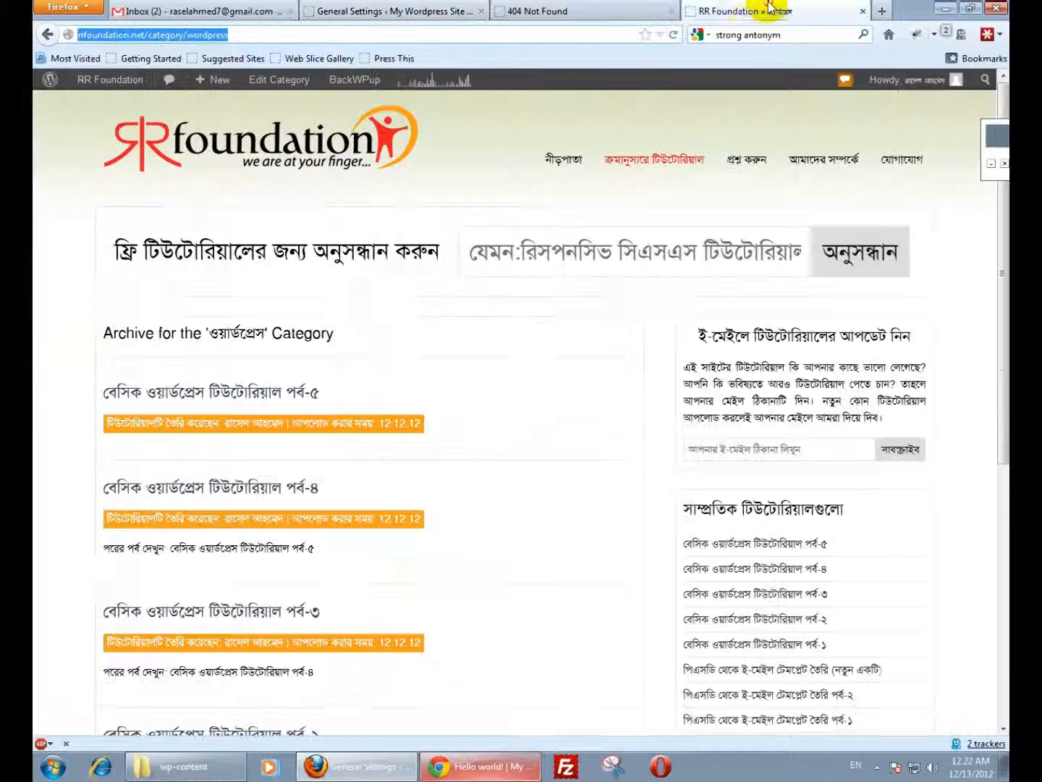
pyautogui.click(755, 42)
pyautogui.write('w')
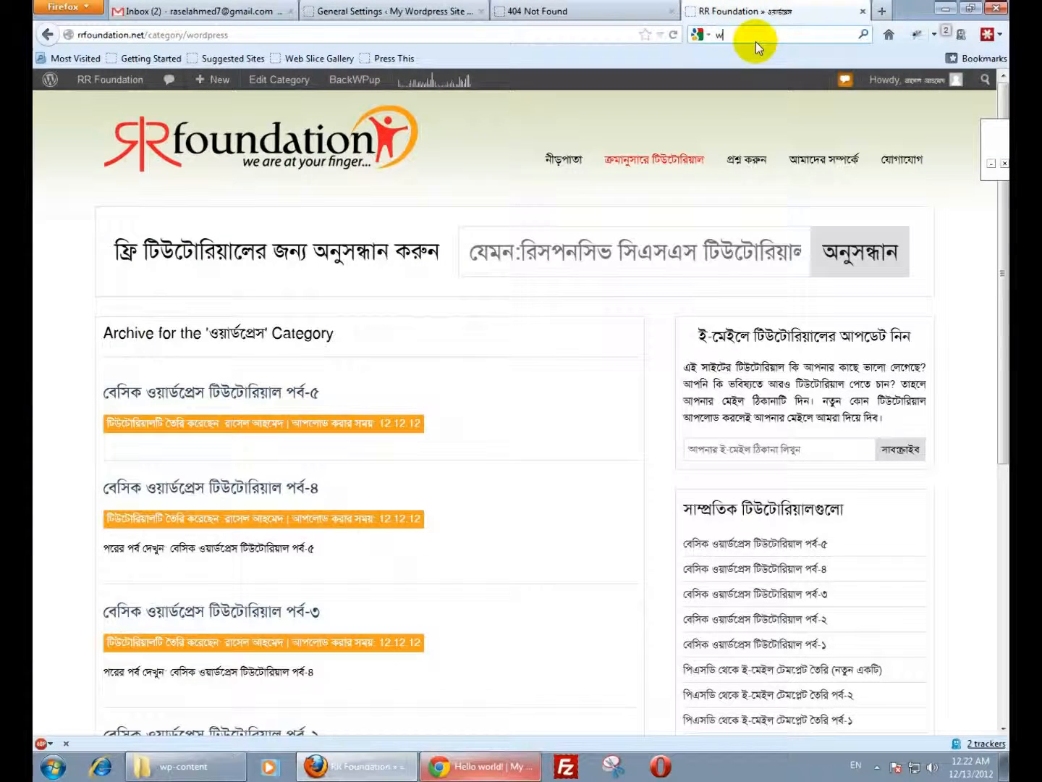
pyautogui.write('ordpress settings pe')
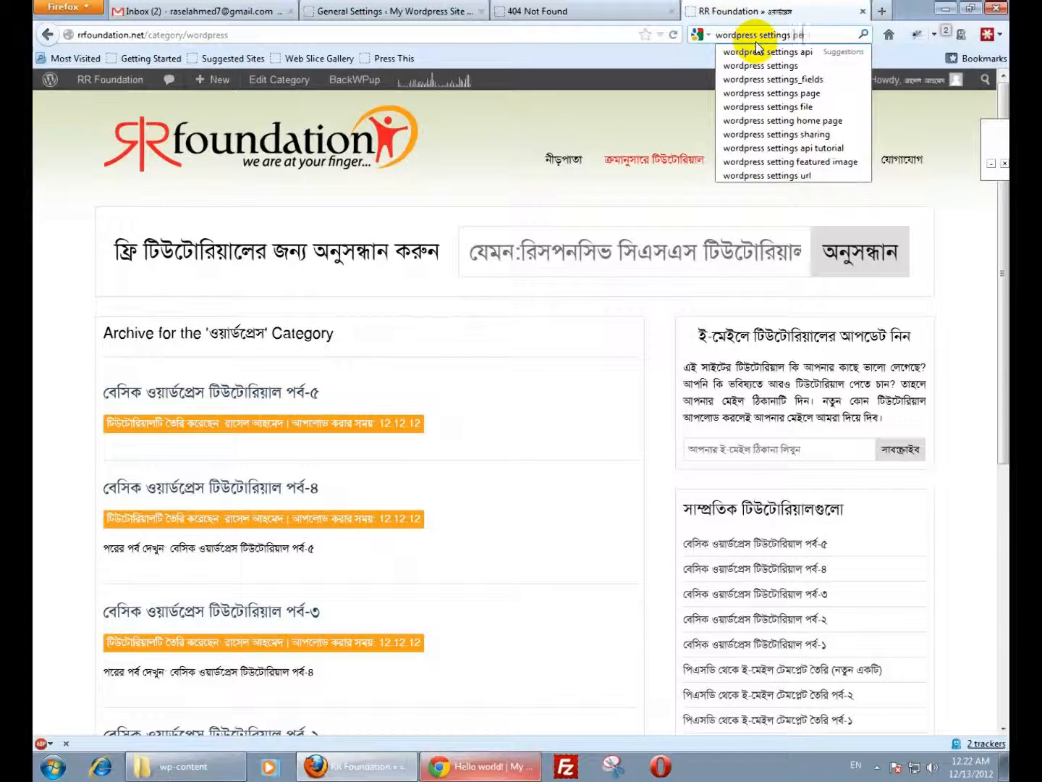
pyautogui.write('rmalink ')
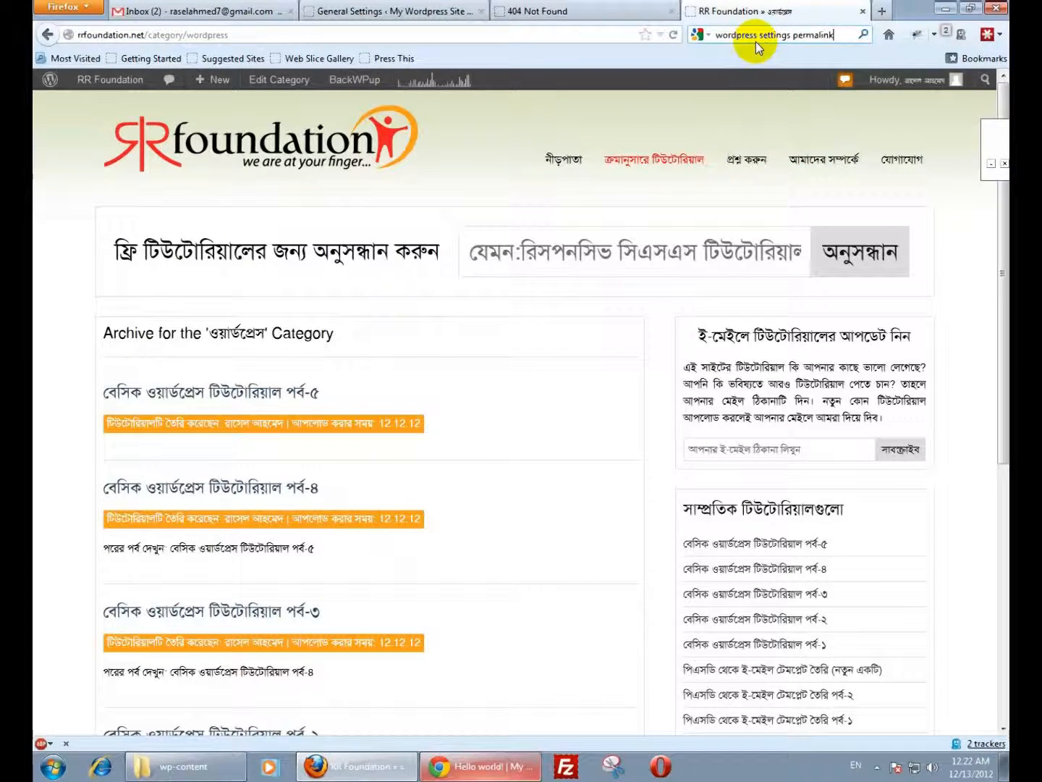
pyautogui.write('menu tutorial')
pyautogui.press('Return')
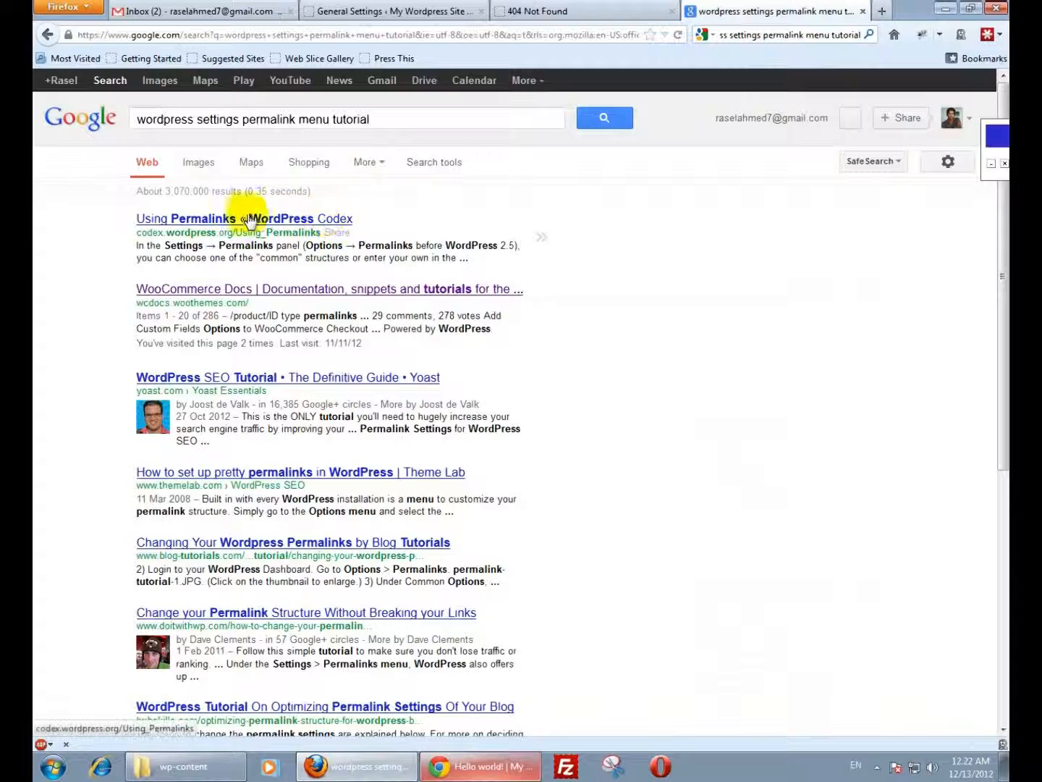
# Step: Open the search result "Changing Your Wordpress Permalinks by Blog Tutorials" separately and read through its permalink instructions
pyautogui.click(159, 220)
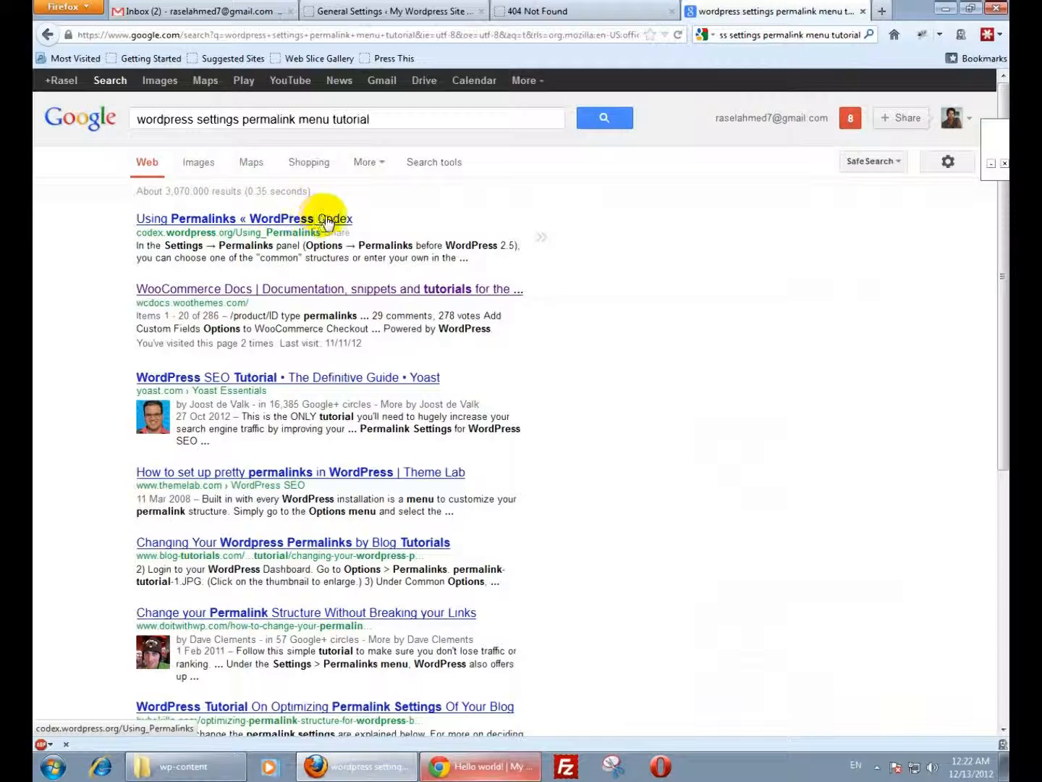
pyautogui.click(226, 381)
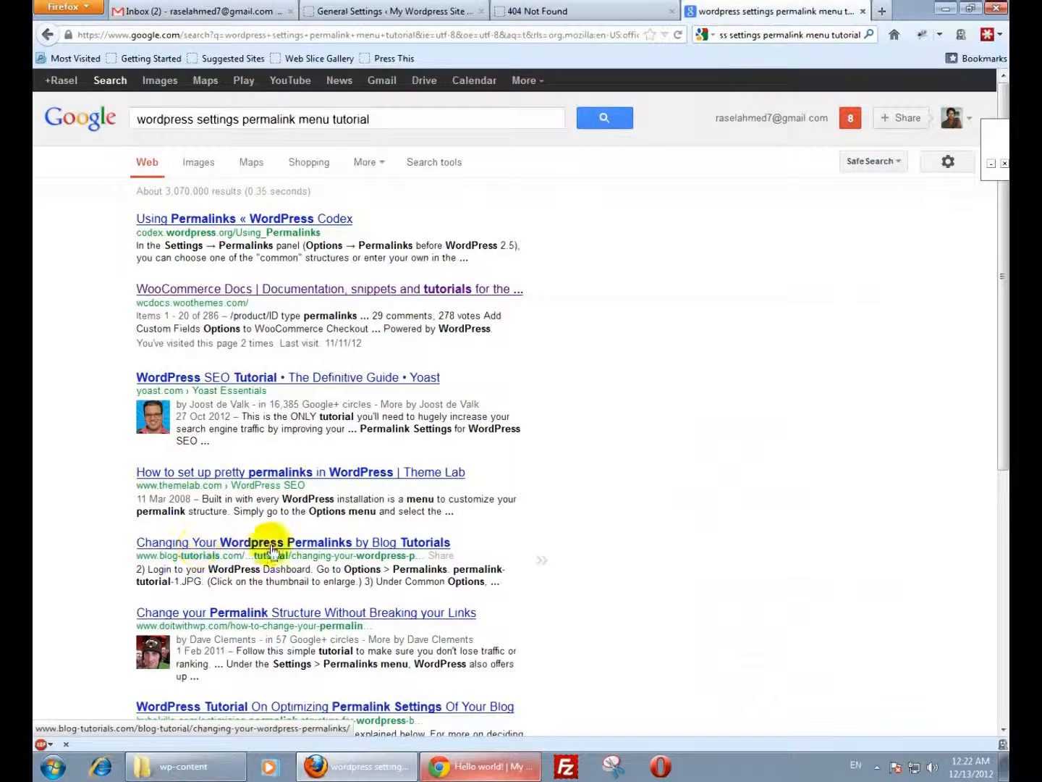
pyautogui.click(317, 550)
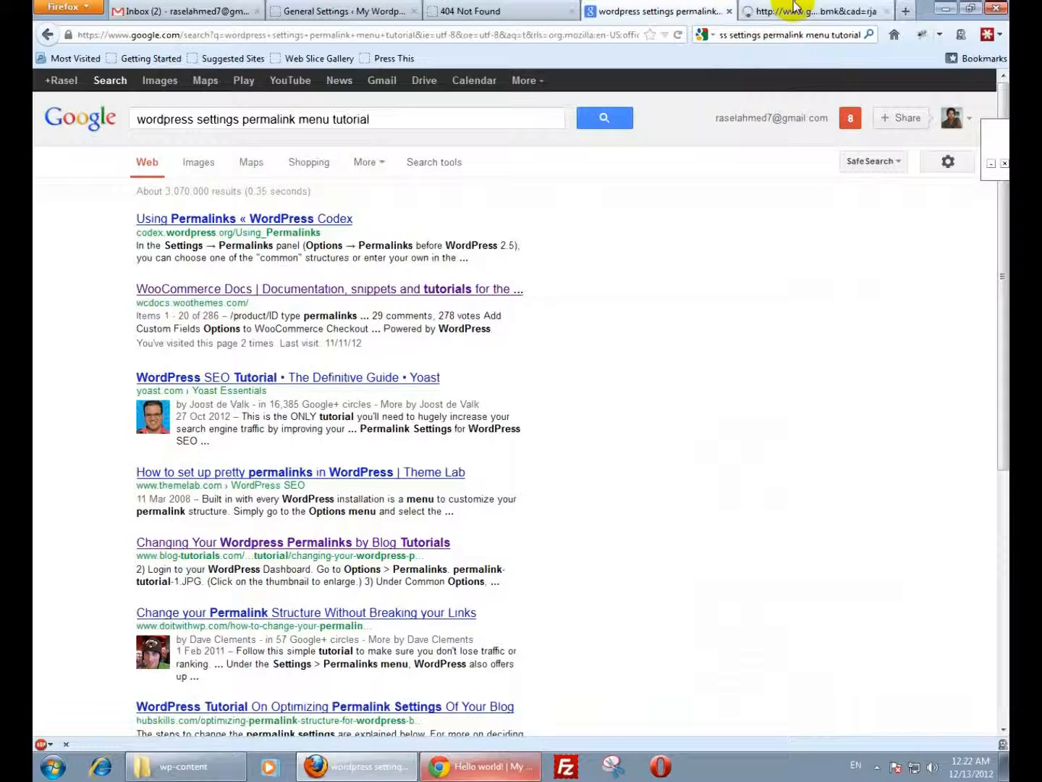
pyautogui.click(805, 9)
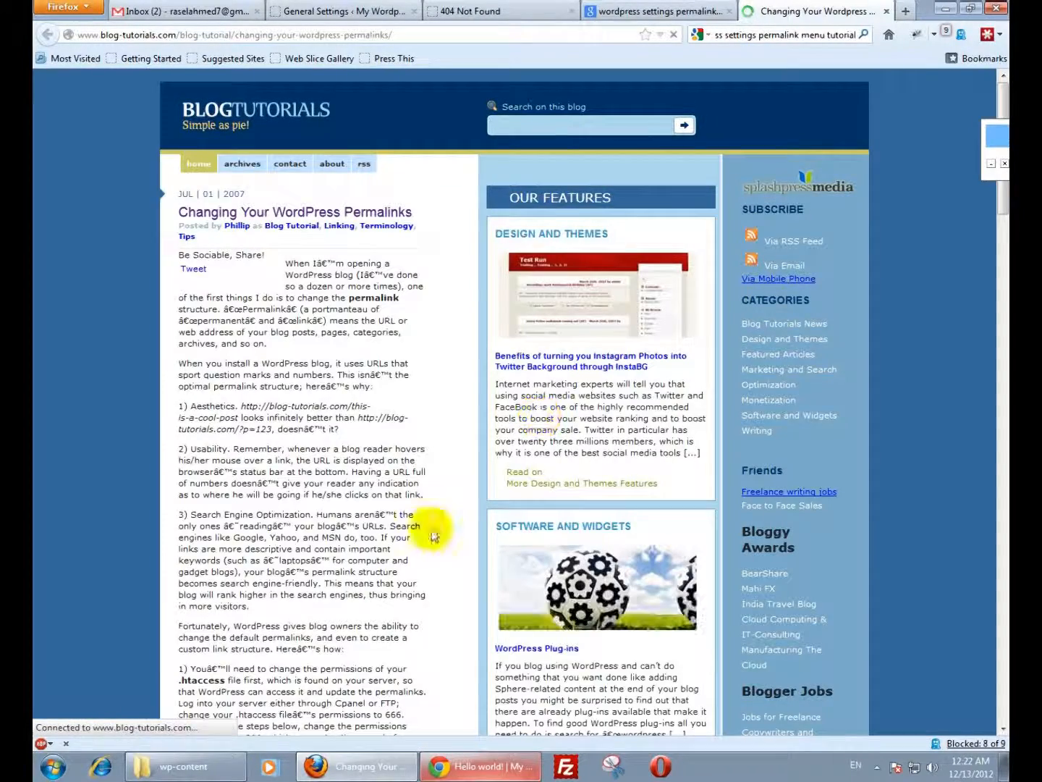
pyautogui.scroll(-6, 282, 499)
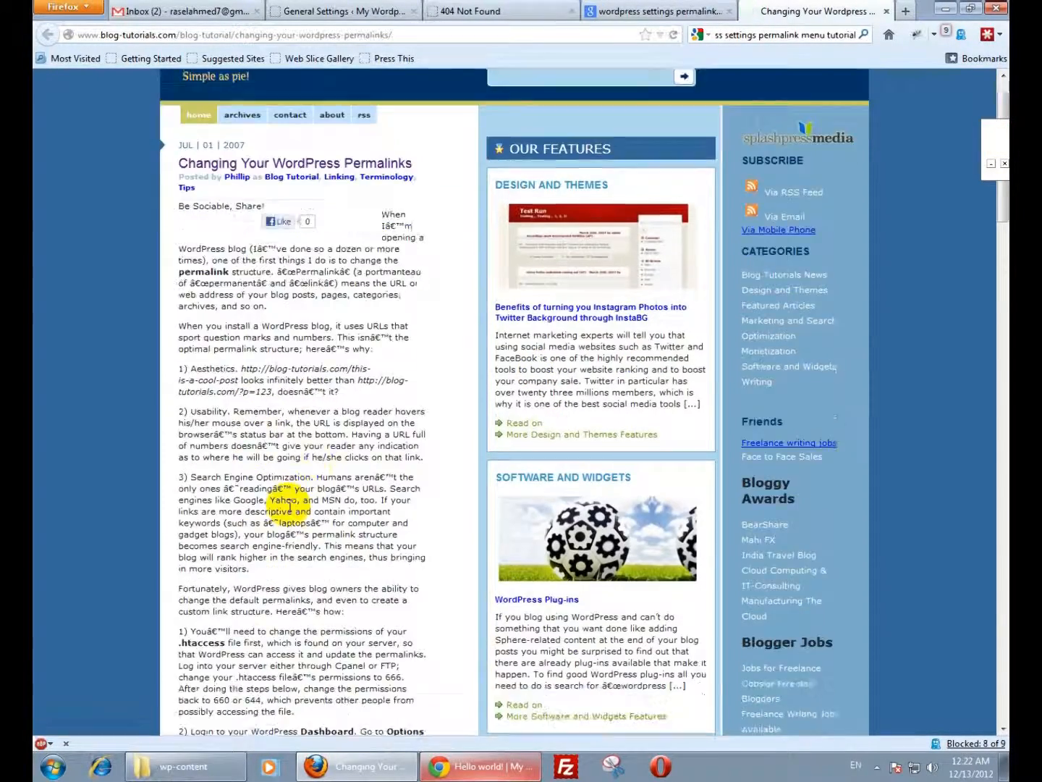
pyautogui.scroll(-11, 280, 491)
pyautogui.scroll(5, 280, 487)
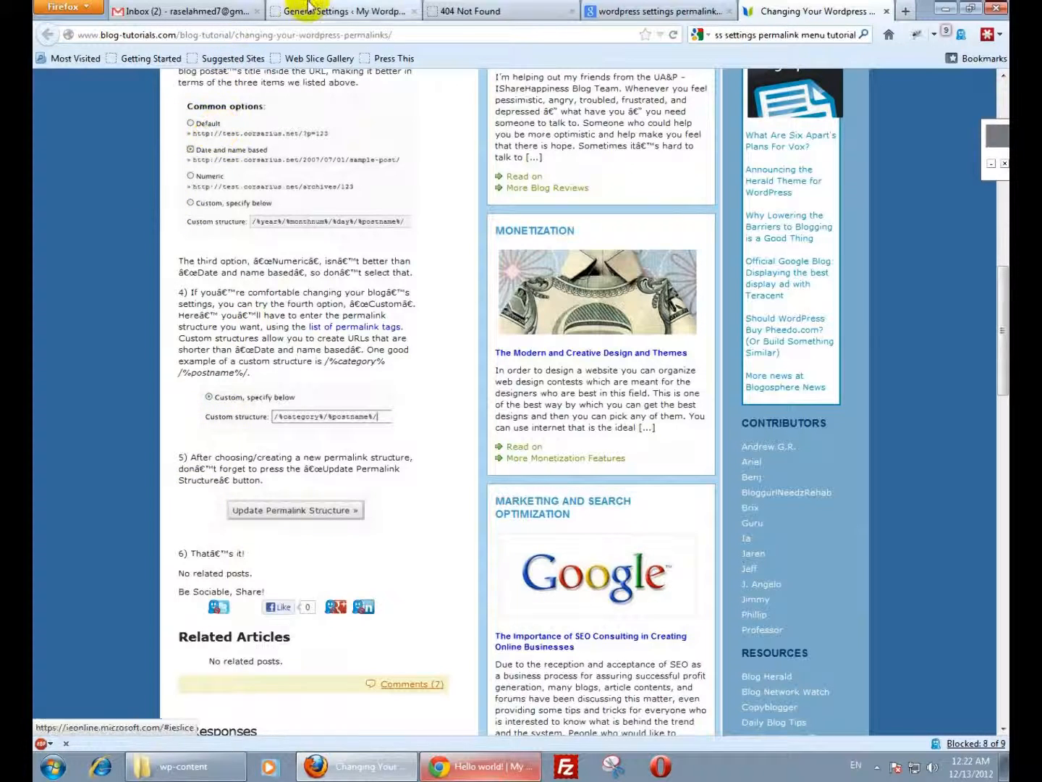
# Step: Return to the local site's General settings and show the hidden system tray icons
pyautogui.click(329, 11)
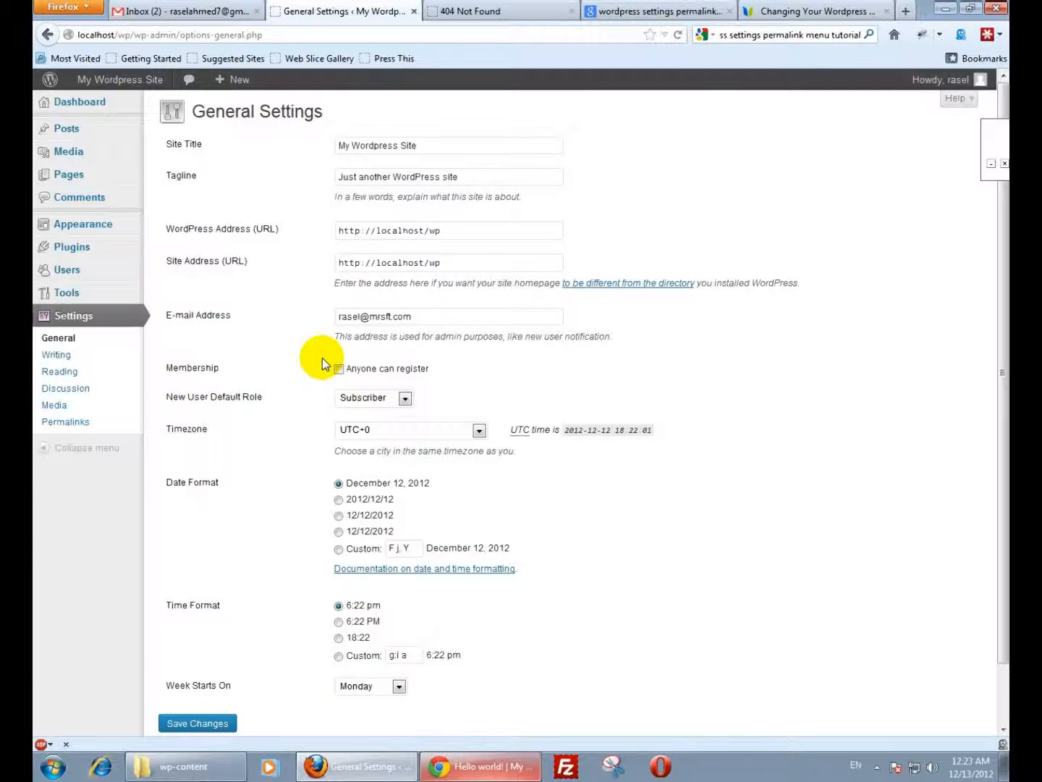
pyautogui.click(876, 766)
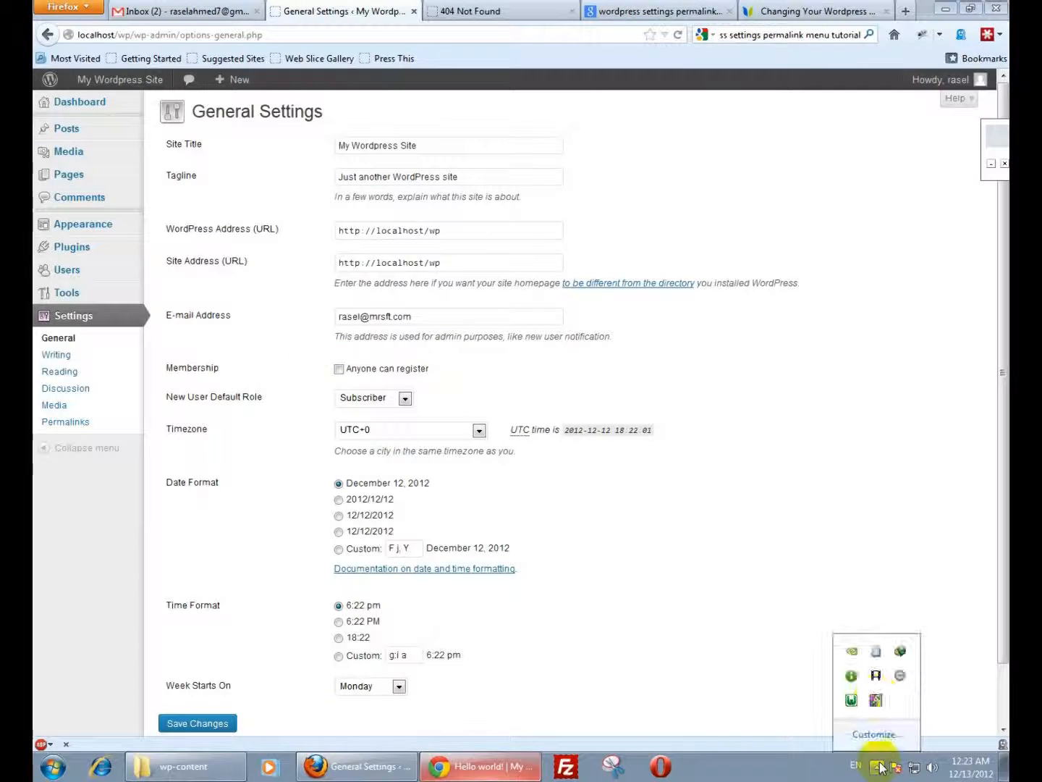